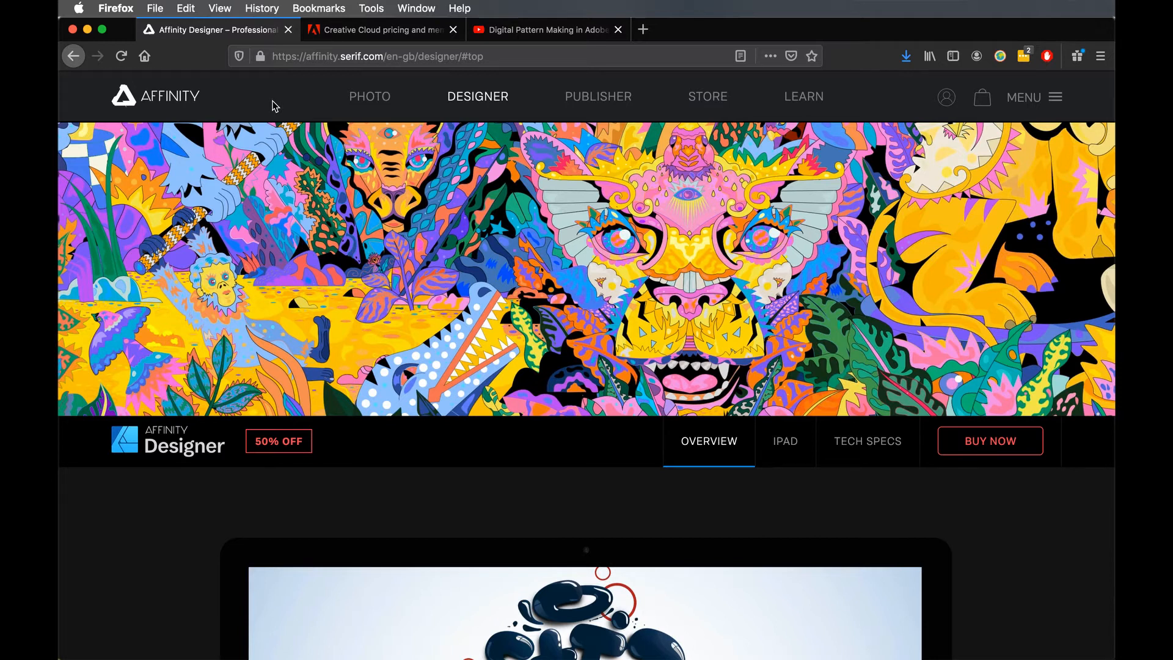
View the Digital Pattern Making in Adobe Illustrator playlist and review Adobe Creative Cloud plan prices for individuals and businesses.
left_click(534, 34)
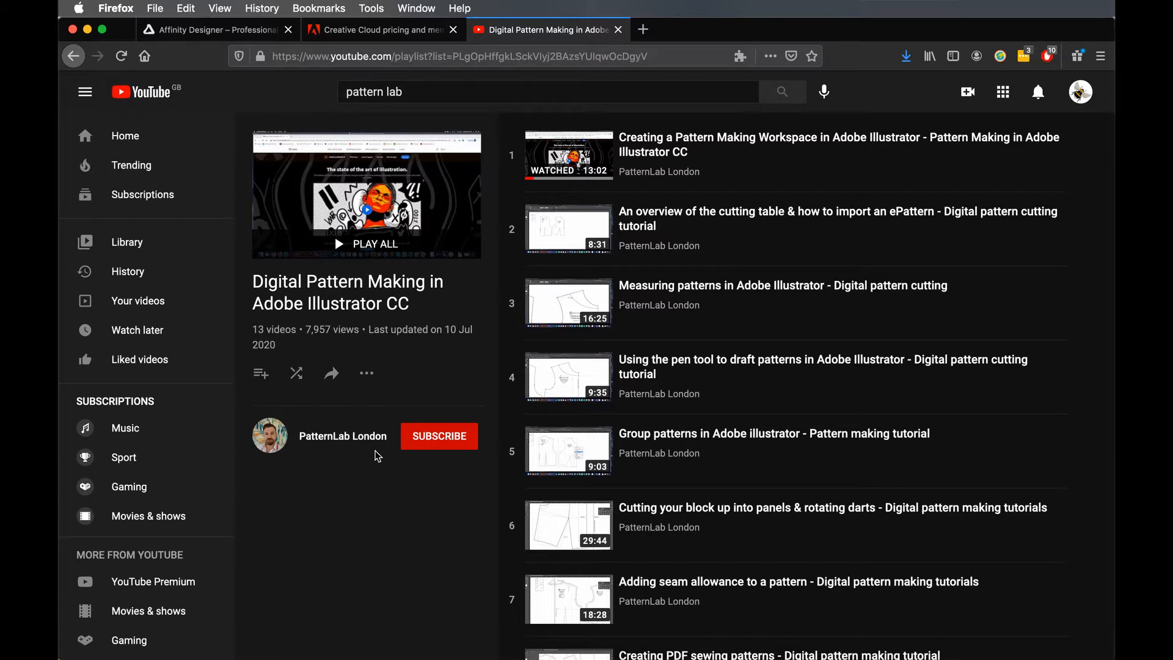
key("ctrl+Tab")
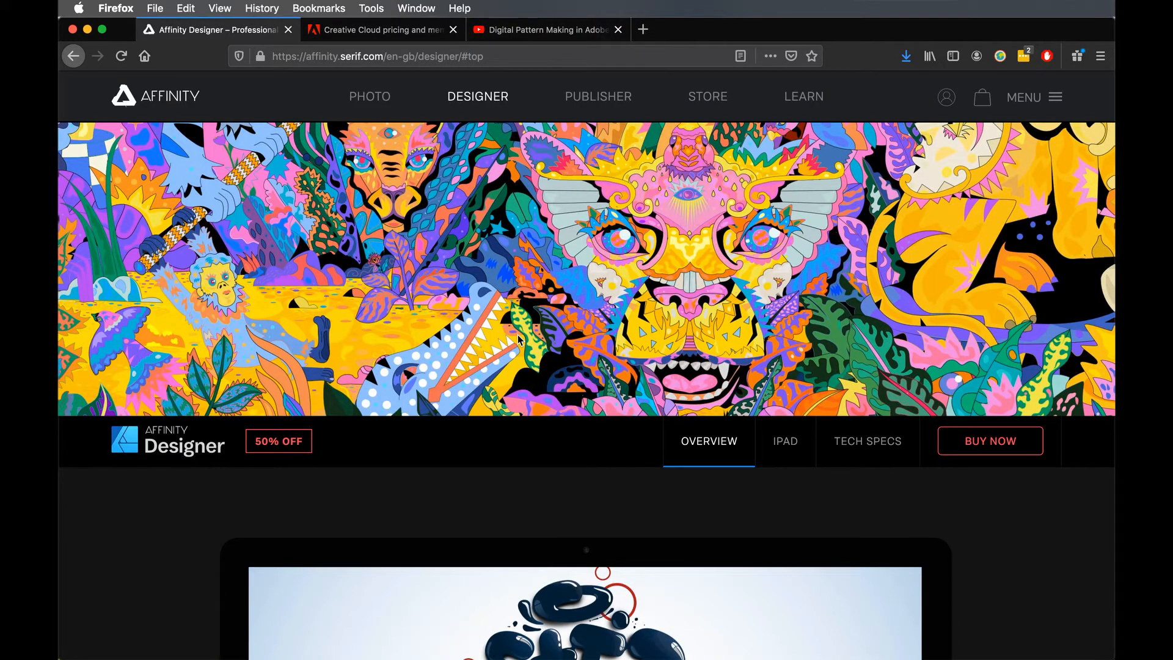
left_click(374, 34)
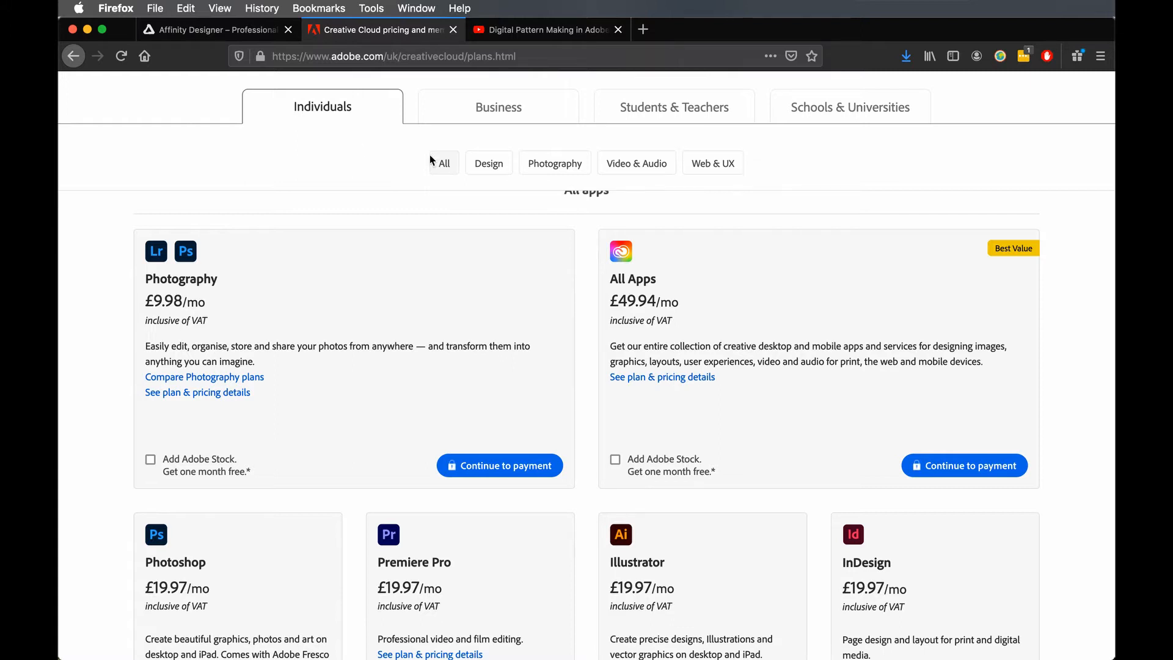
scroll(573, 447, "down", 5)
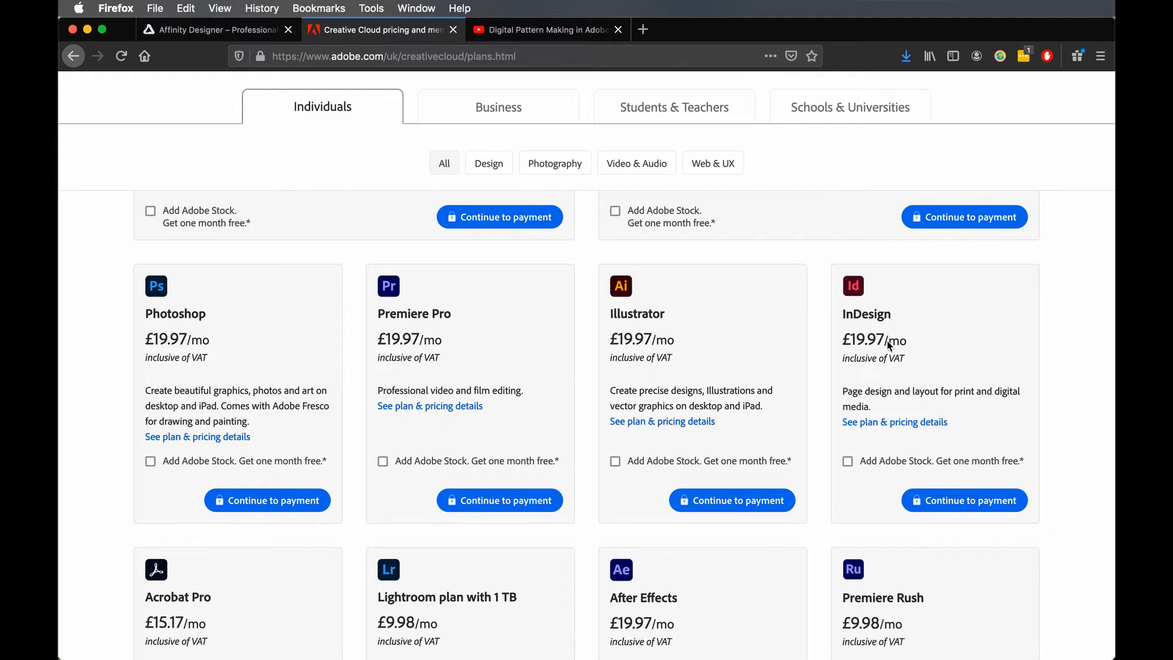
scroll(889, 344, "up", 5)
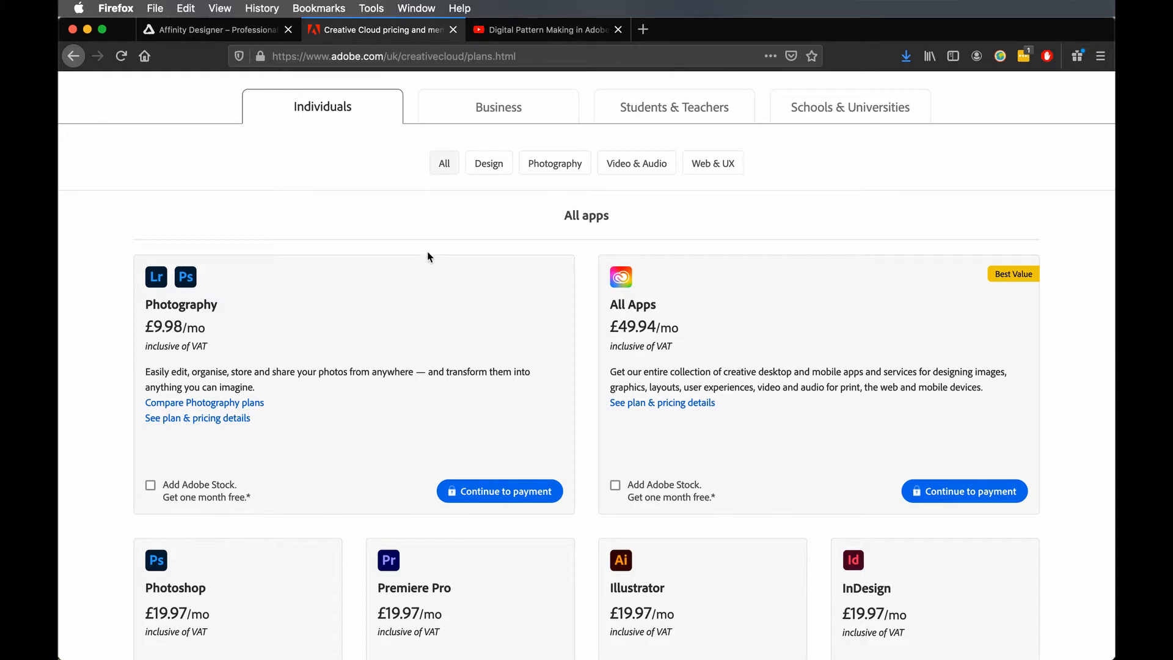
left_click(438, 116)
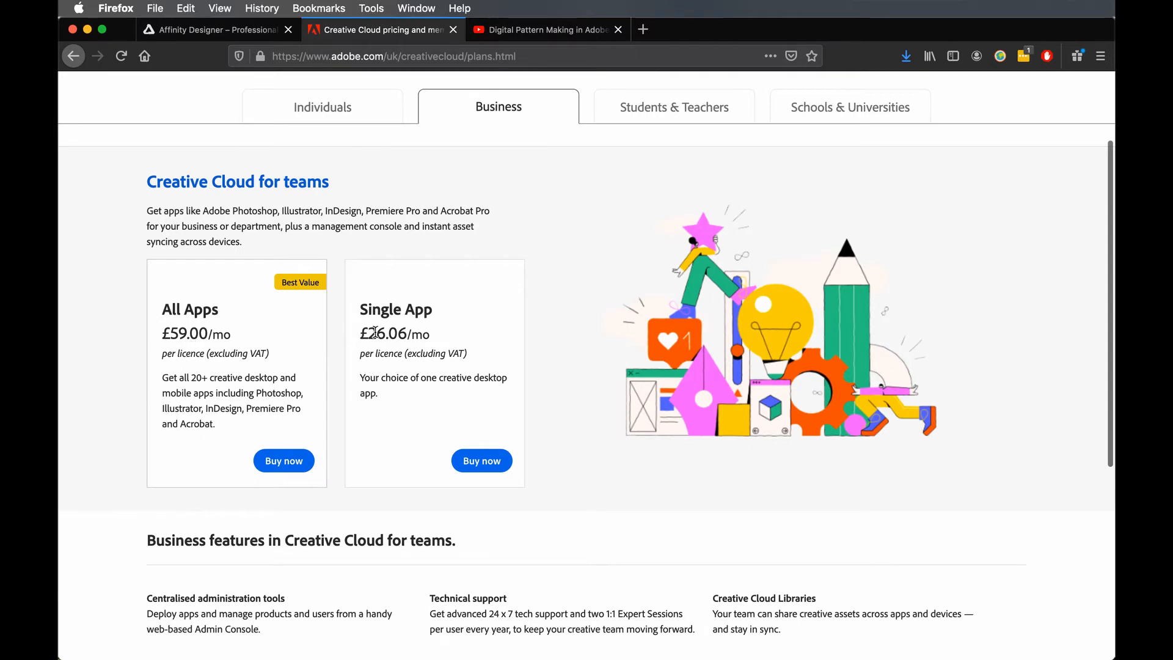
Review the Affinity Designer purchase options and prices for Mac, Windows and iPad.
left_click(196, 37)
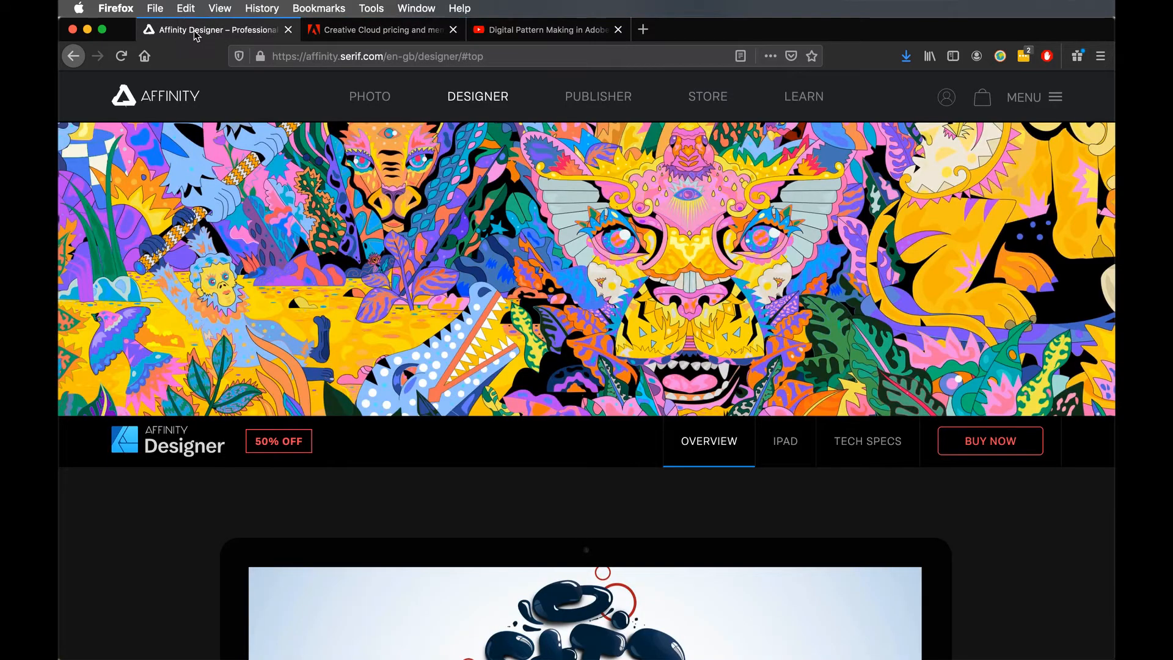
left_click(979, 441)
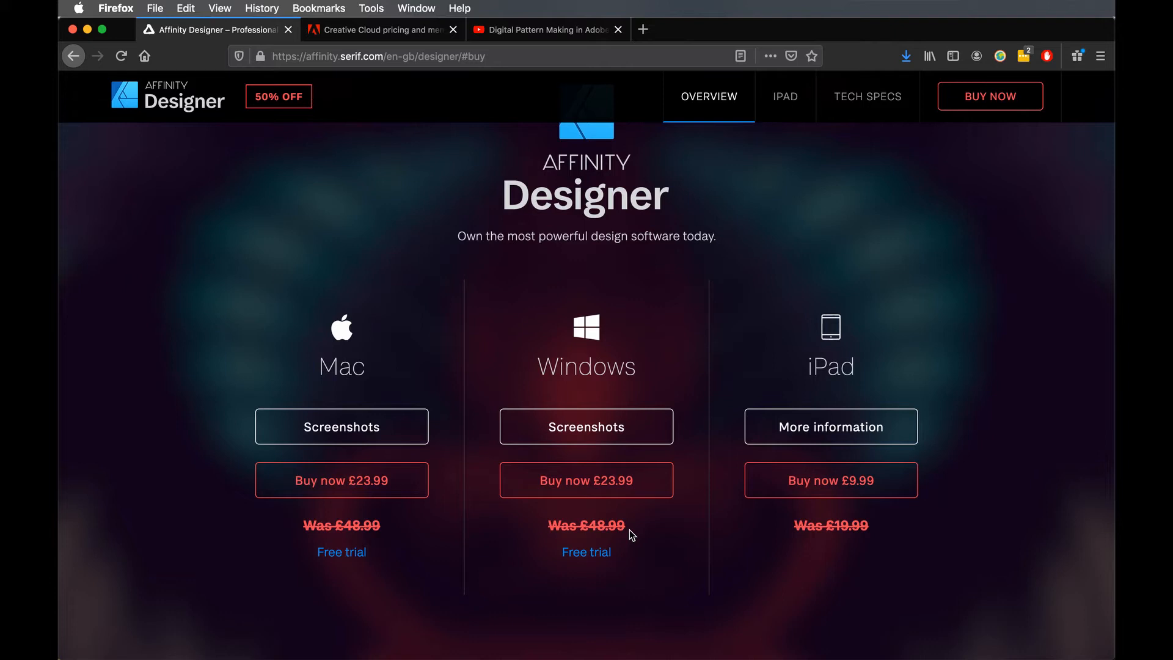
scroll(586, 334, "up", 10)
scroll(583, 333, "up", 7)
Visit the Affinity Photo product page and browse the overview of Affinity Publisher.
left_click(378, 99)
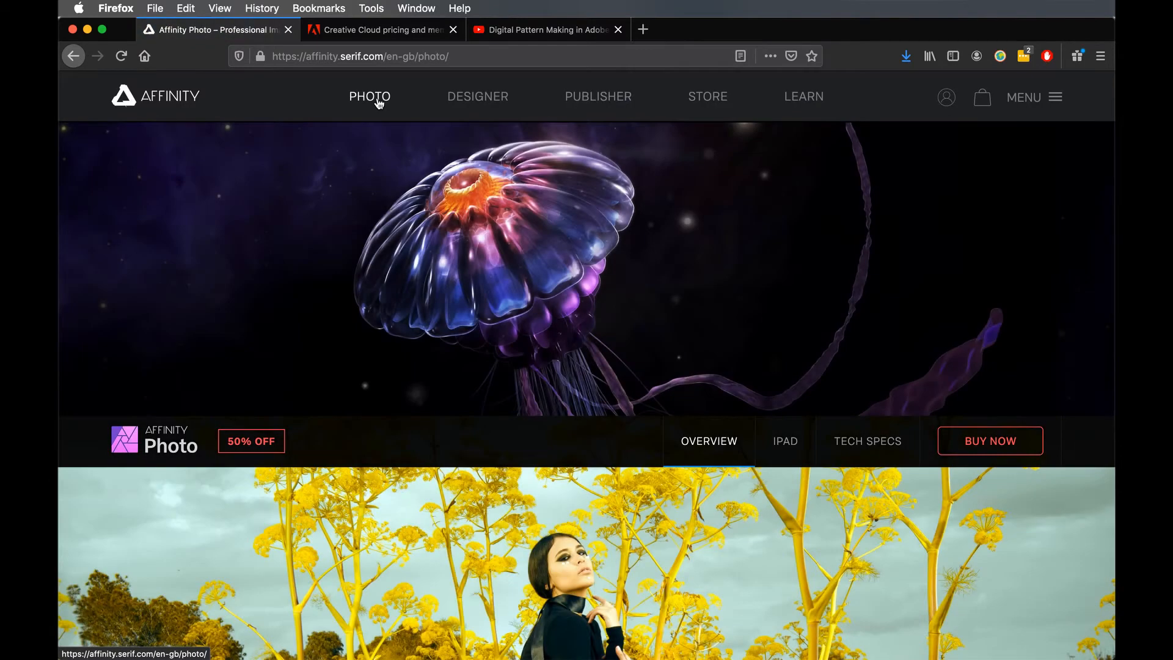
left_click(598, 98)
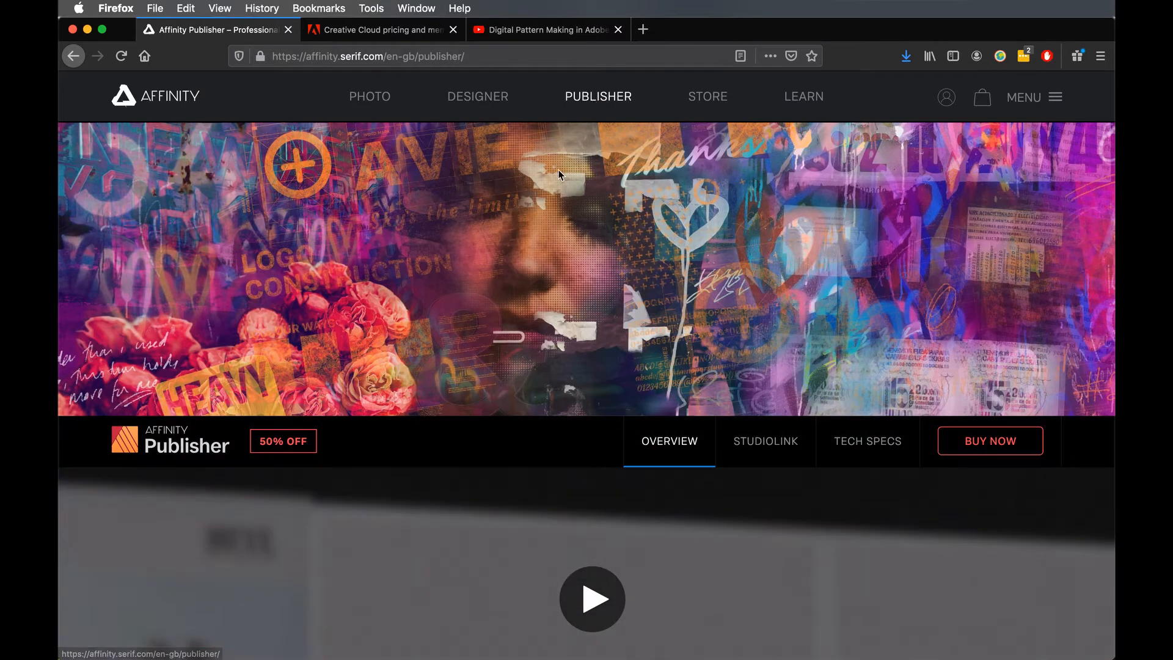
scroll(559, 175, "down", 10)
scroll(559, 175, "down", 12)
scroll(558, 175, "down", 10)
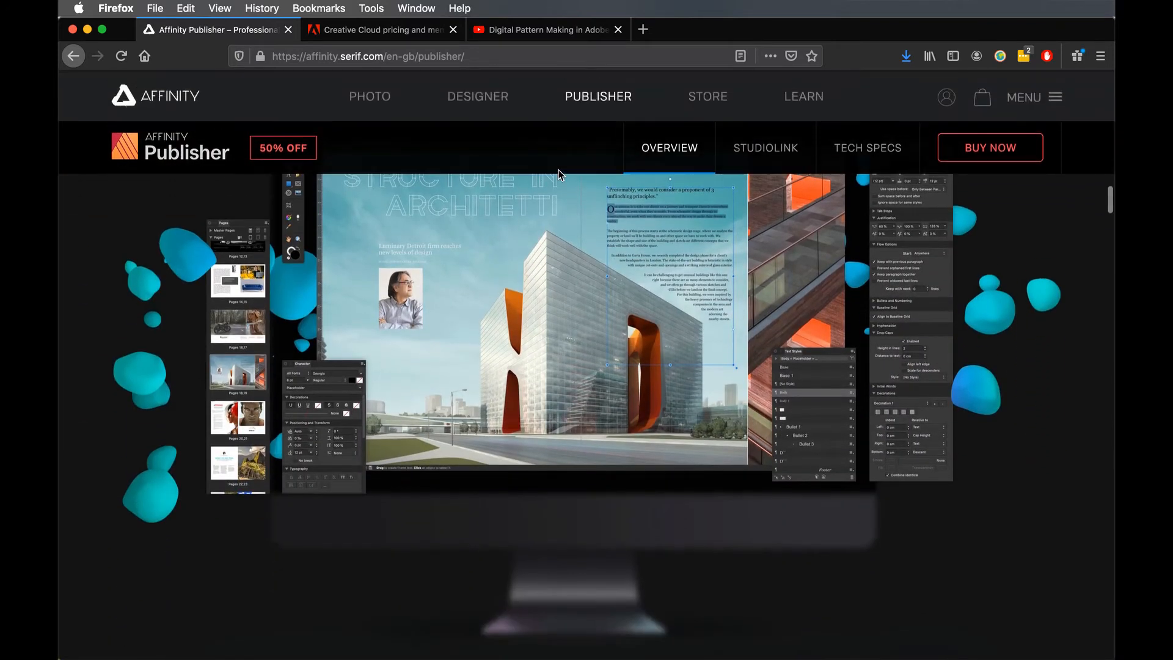
Browse the Affinity Photo overview and return to the Affinity Designer product page.
left_click(365, 99)
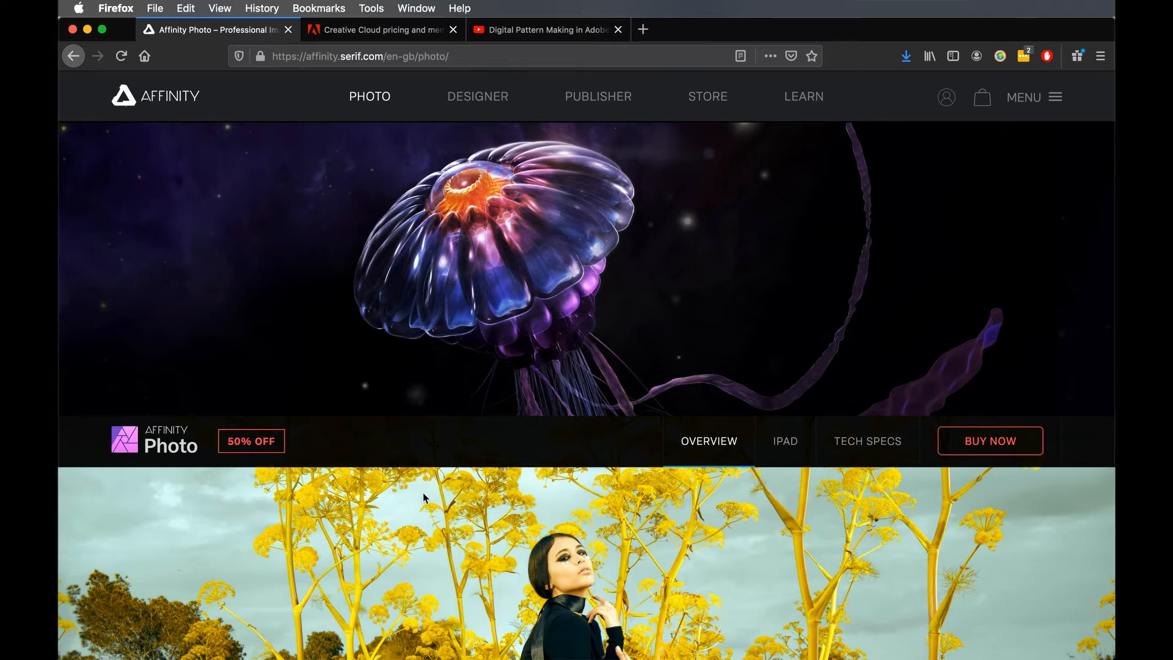
scroll(429, 536, "down", 5)
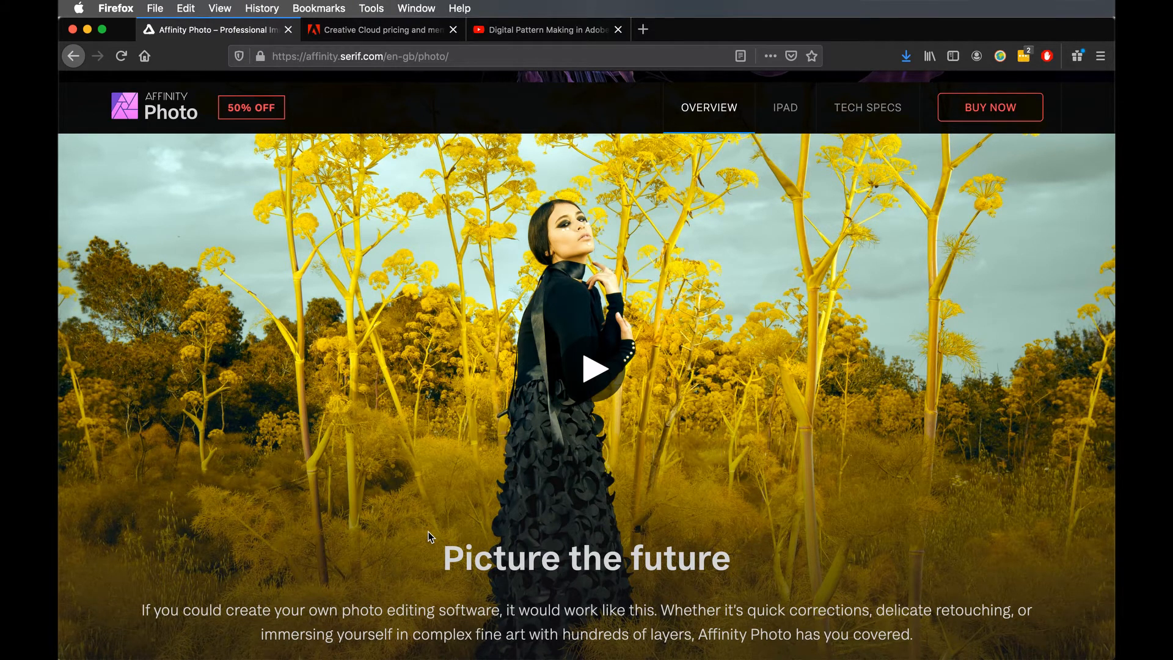
scroll(430, 535, "down", 3)
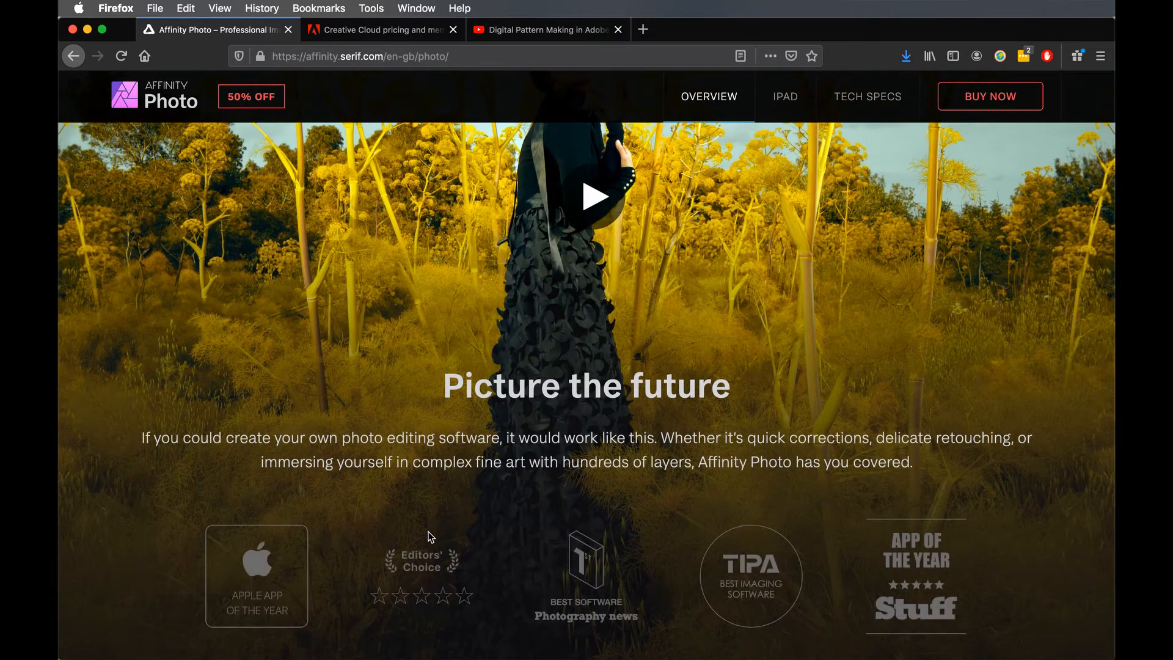
scroll(429, 535, "down", 10)
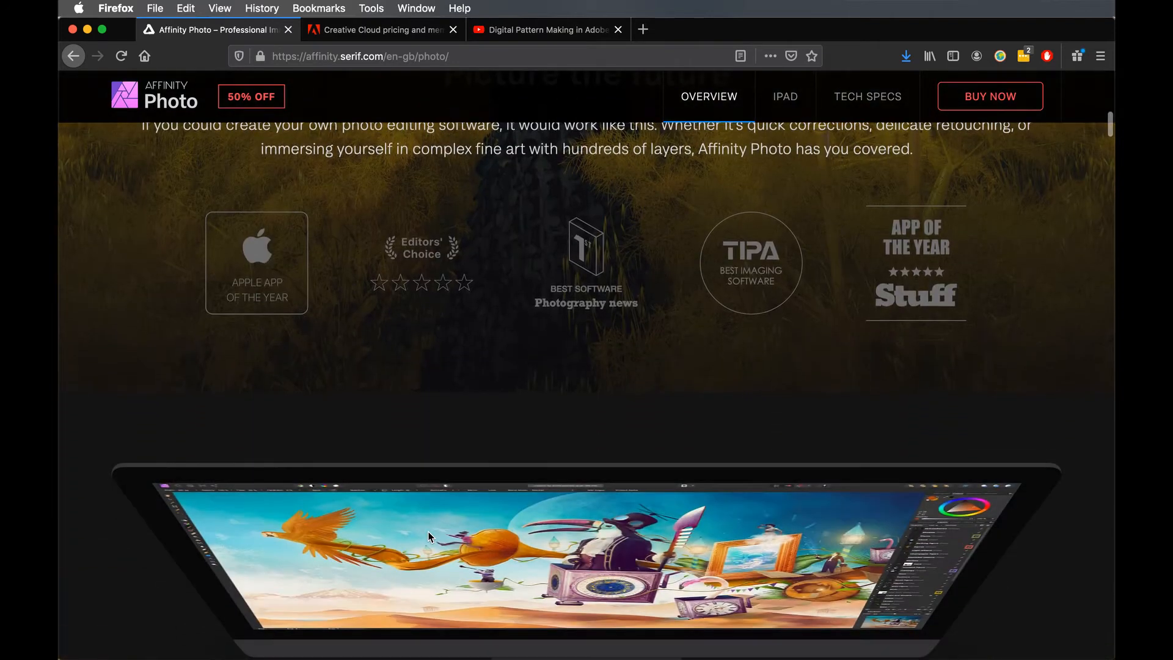
scroll(431, 536, "up", 10)
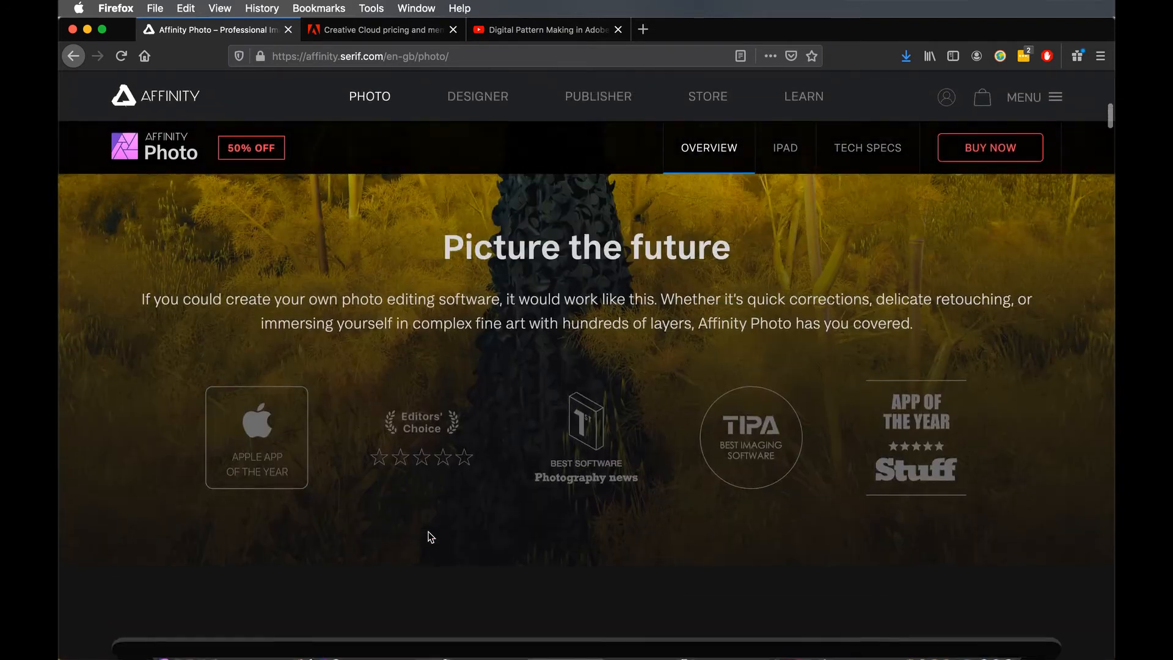
scroll(432, 537, "up", 6)
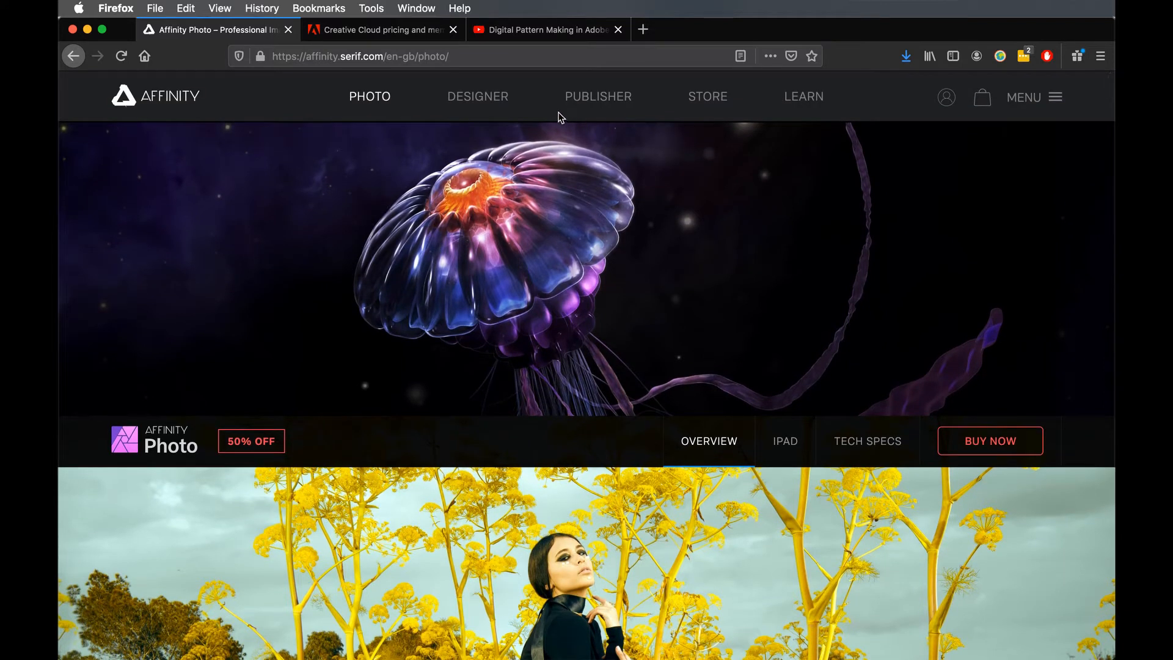
left_click(483, 100)
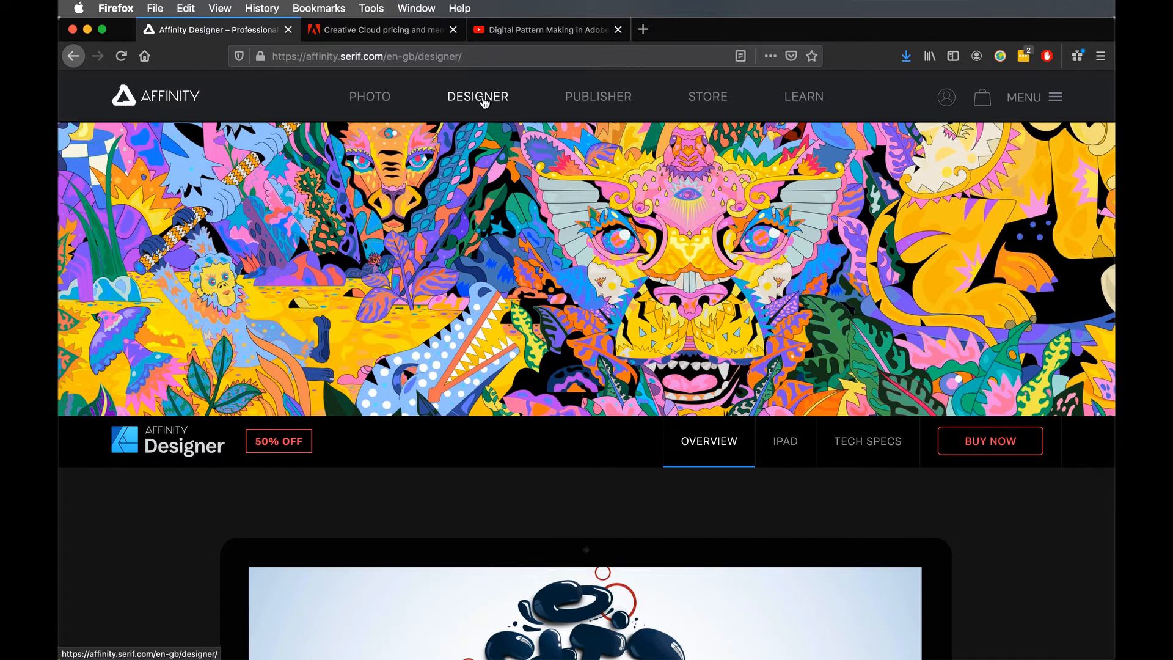
Switch to the Affinity Designer application and look at the Pixel and Export Personas before returning to the Designer Persona.
key("super+Tab")
key("super+Tab")
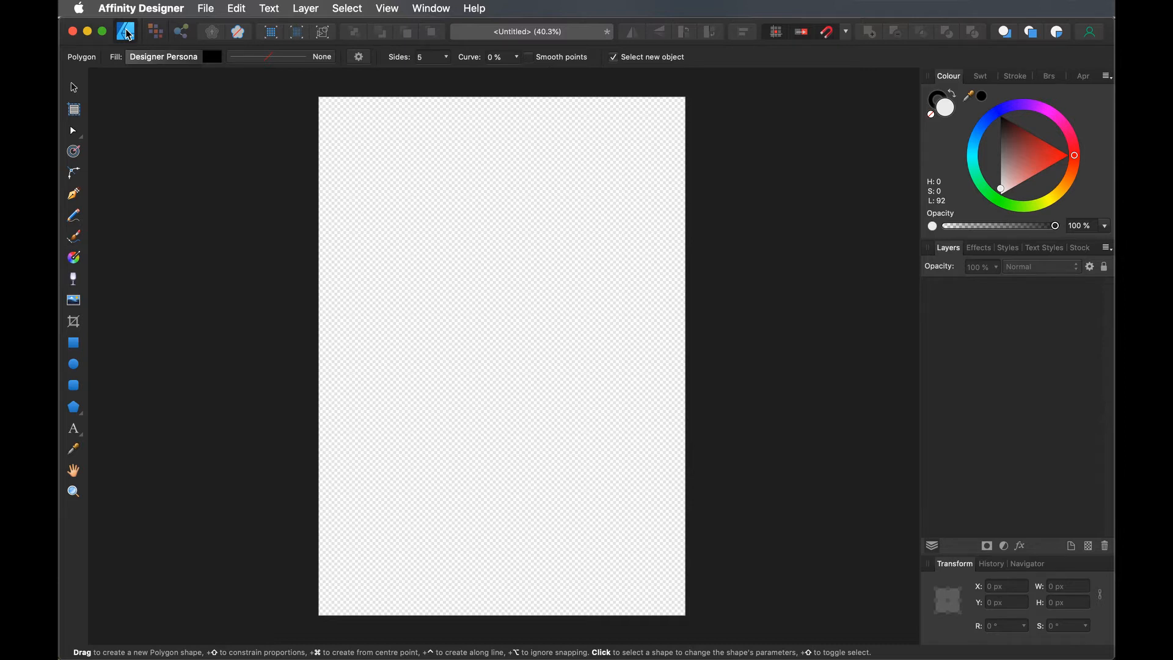
left_click(157, 34)
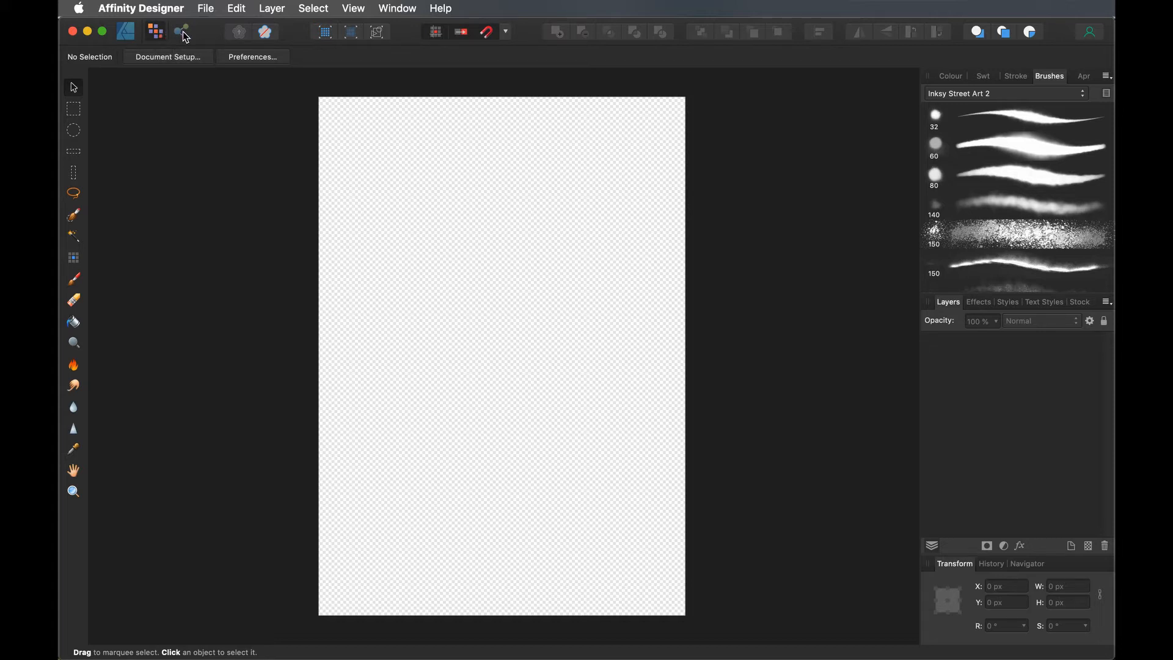
left_click(184, 34)
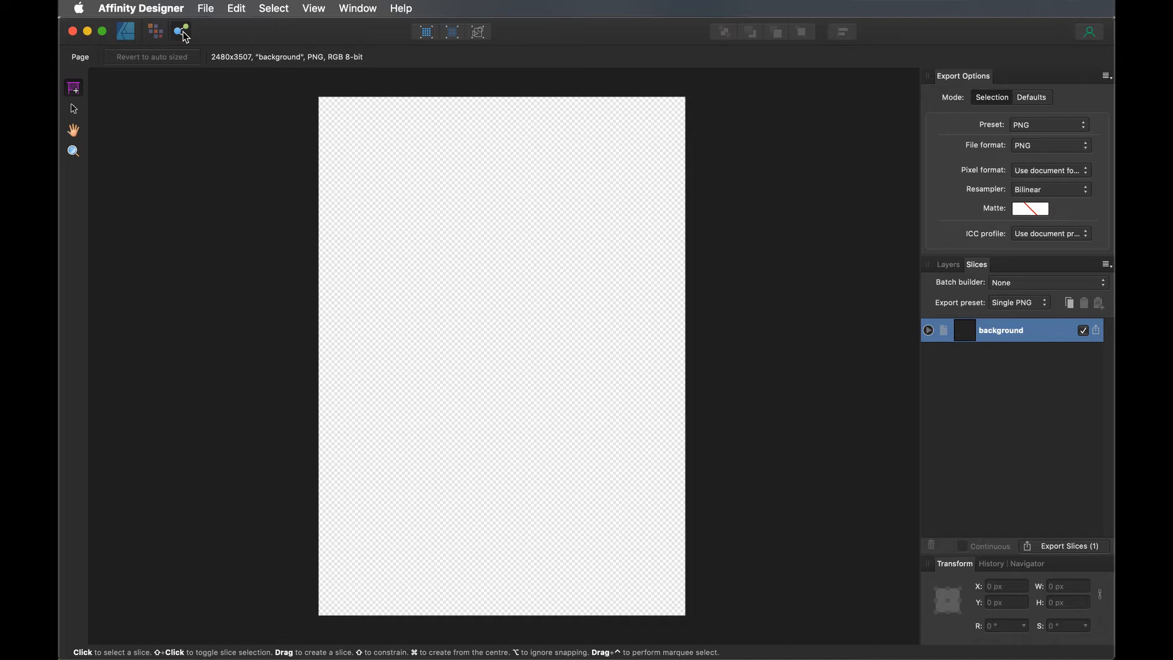
left_click(128, 31)
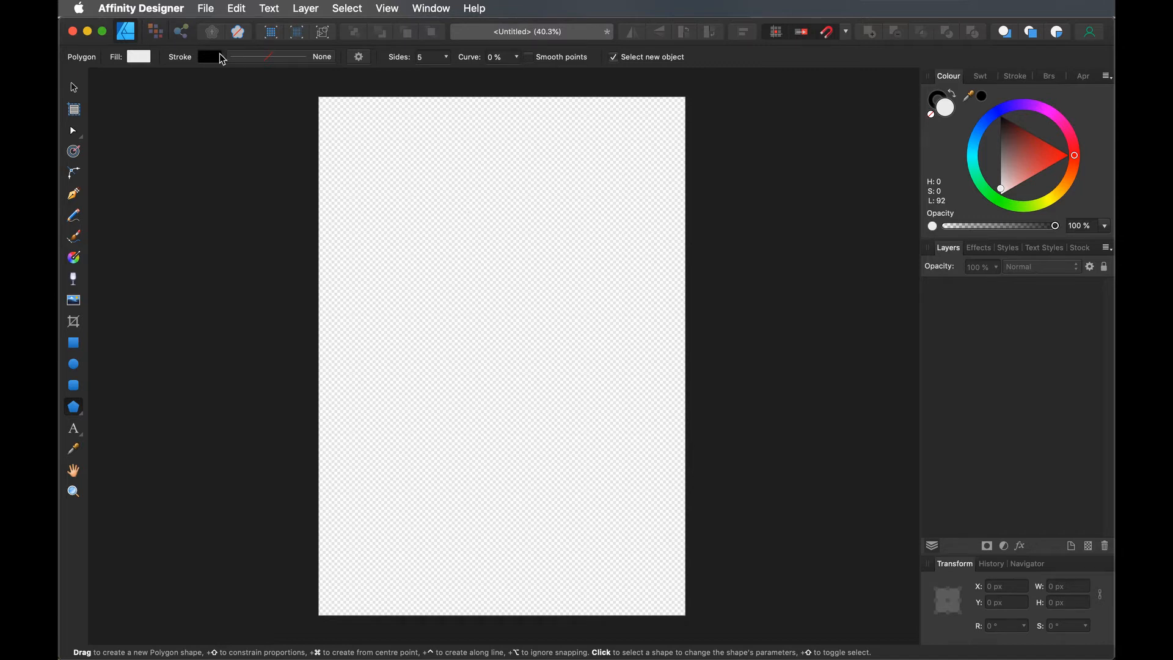
Show the rulers around the blank document and set their units to centimetres.
left_click(205, 8)
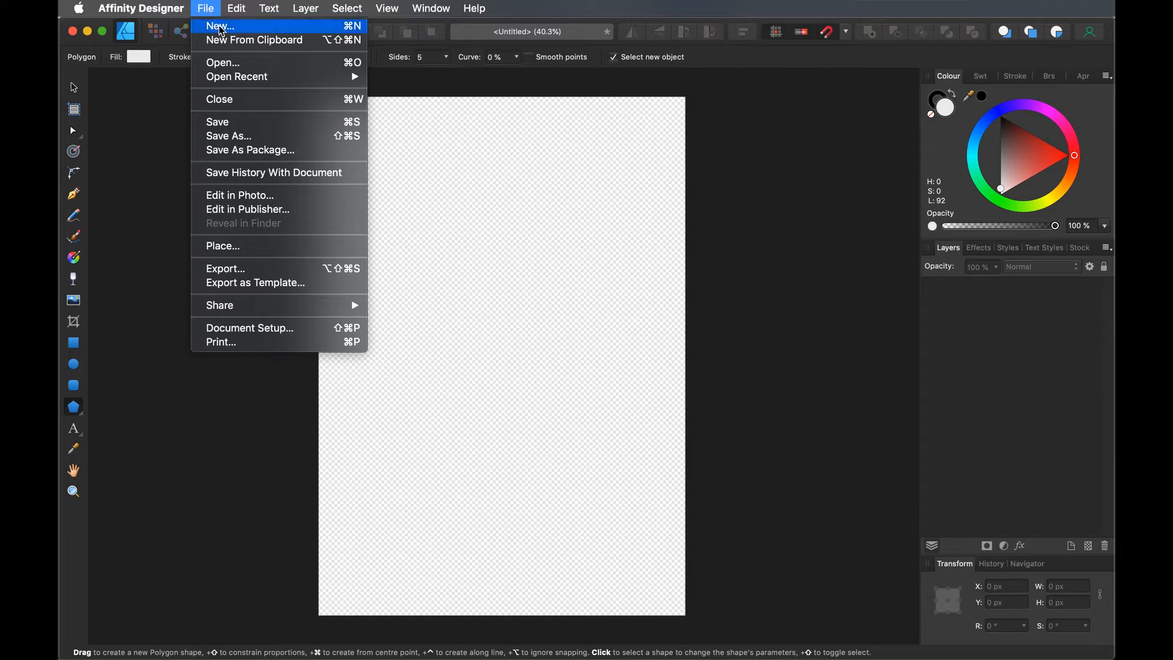
left_click(207, 9)
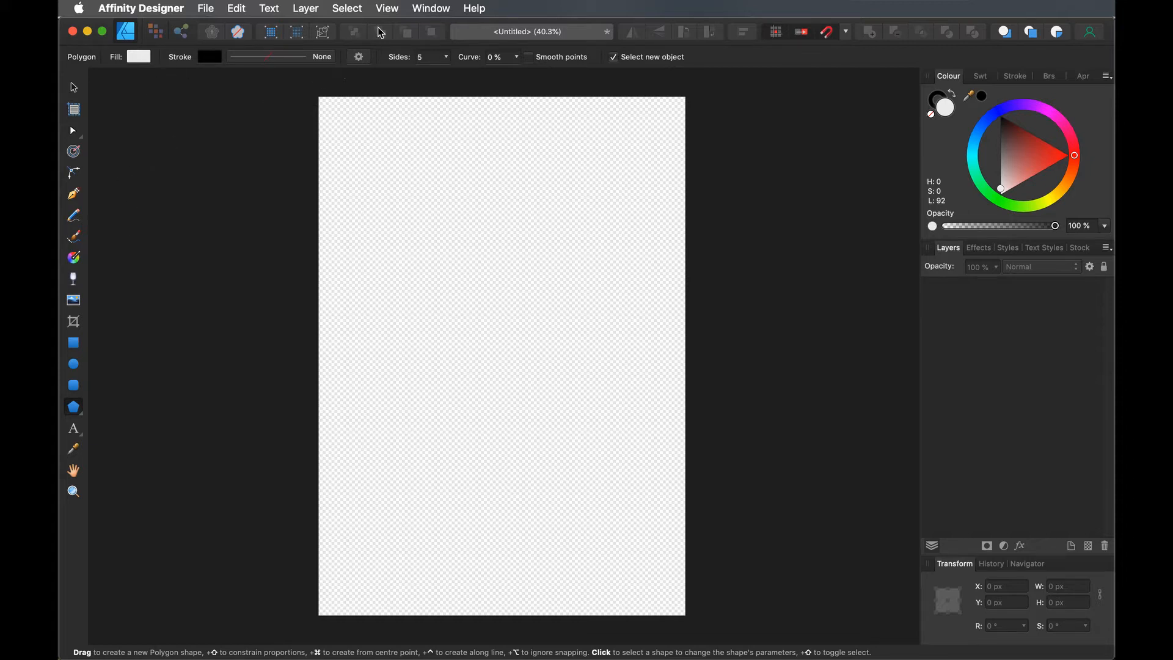
left_click(400, 12)
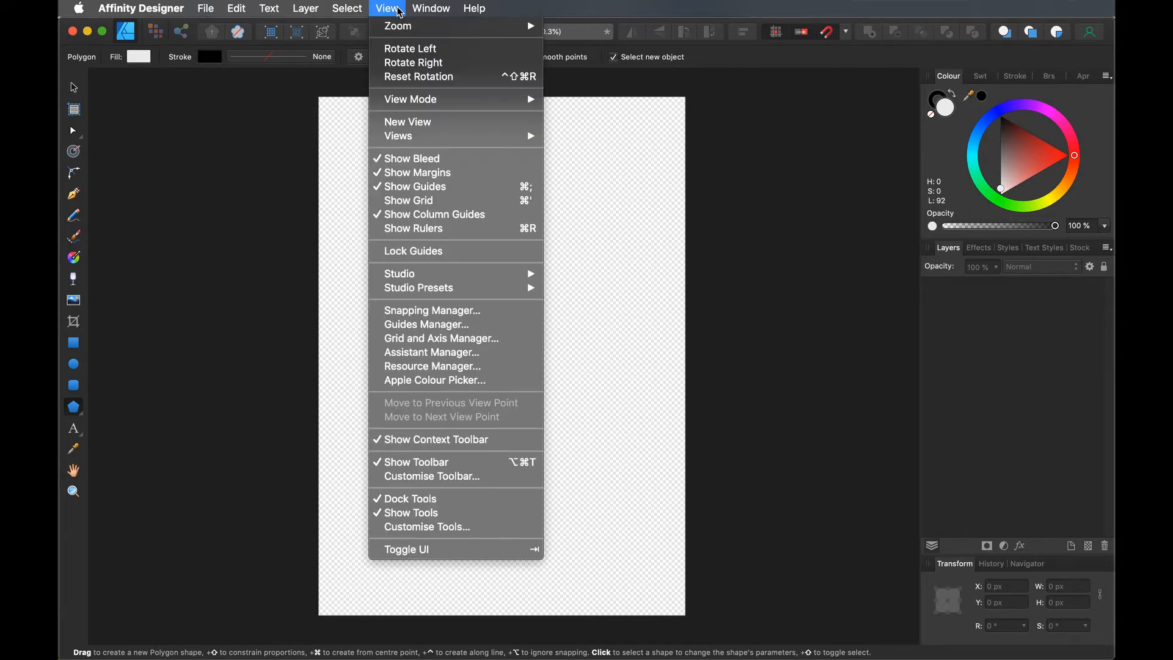
left_click(418, 228)
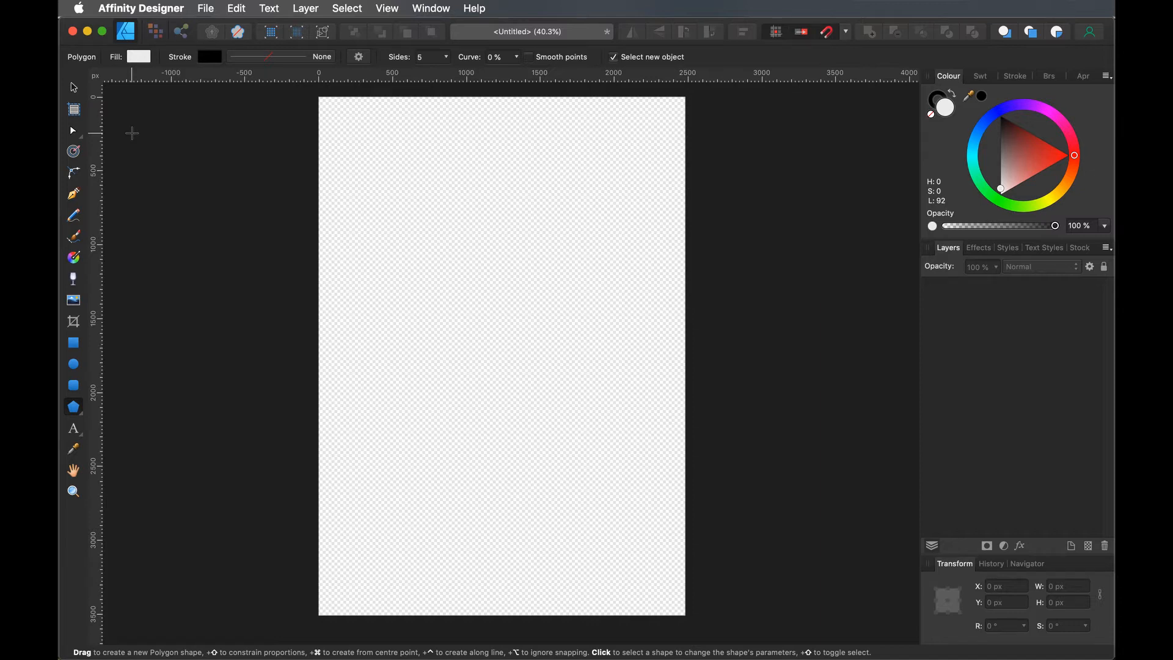
right_click(94, 75)
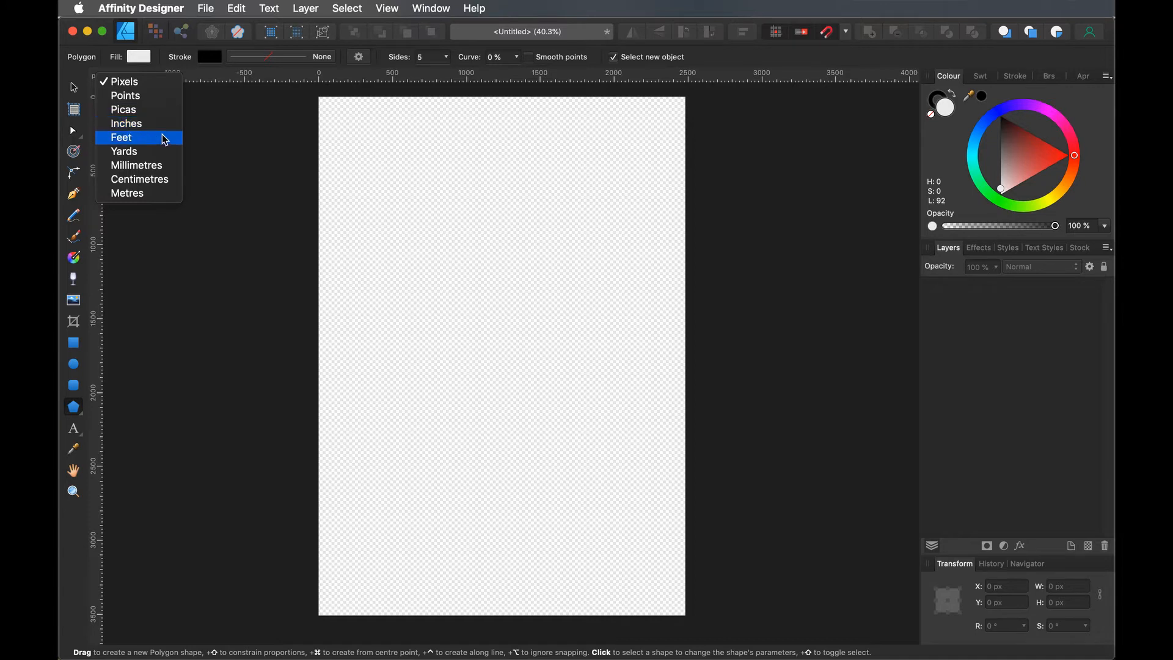
left_click(168, 180)
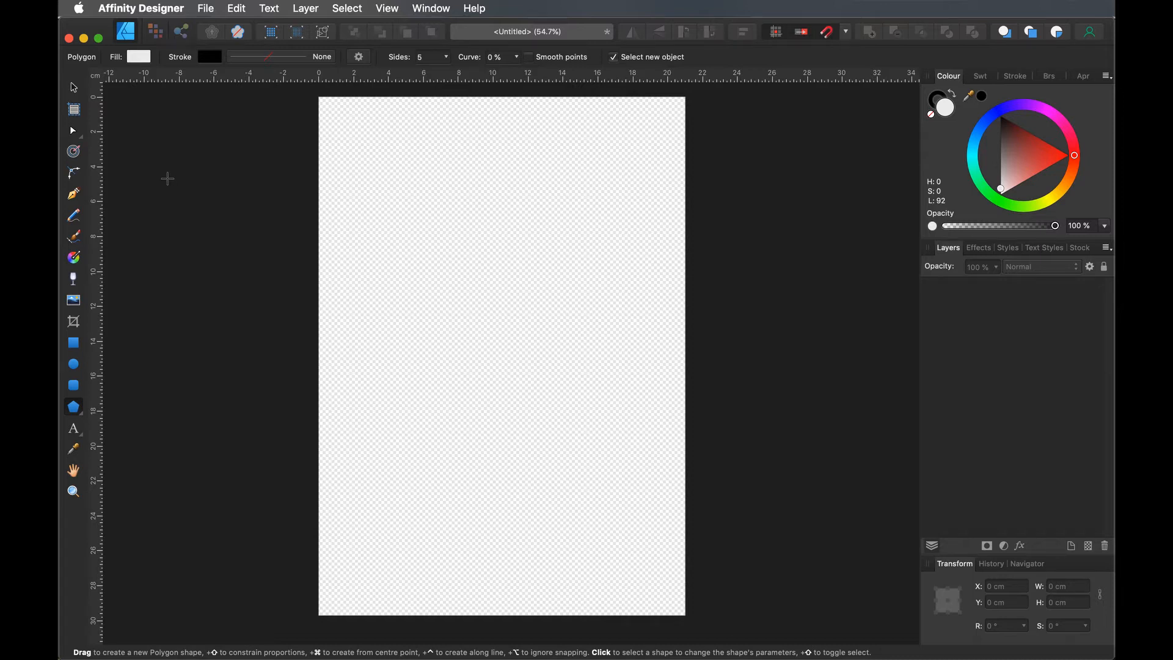
Set the nudge distance units to millimetres in the application's tool preferences.
left_click(205, 9)
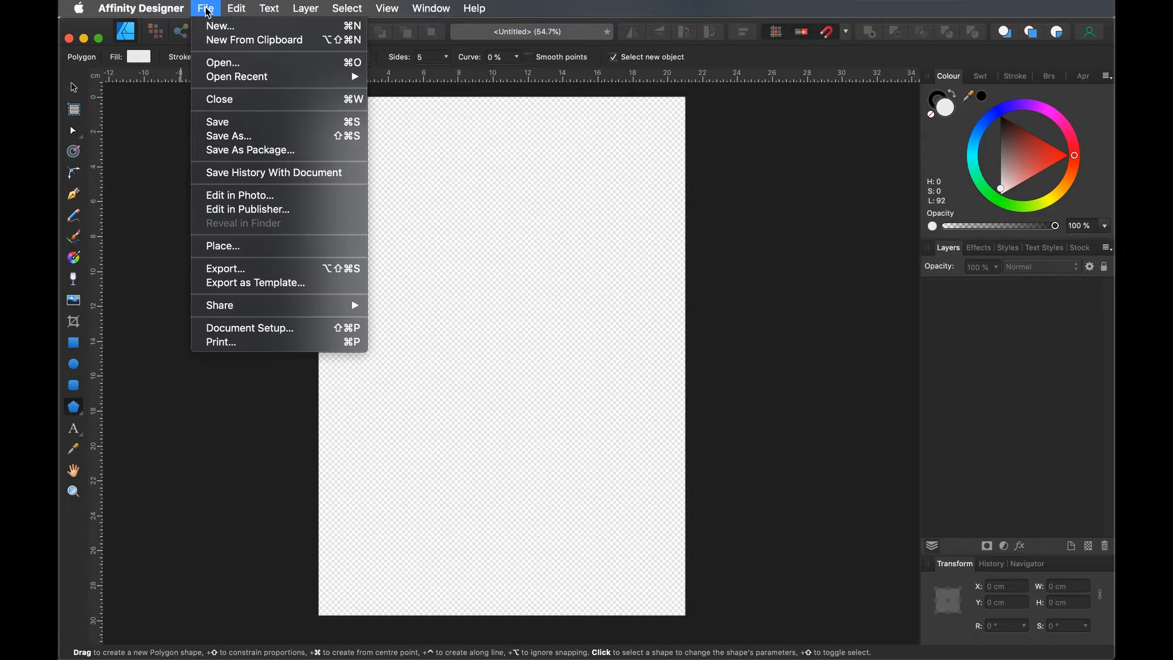
mouse_move(165, 8)
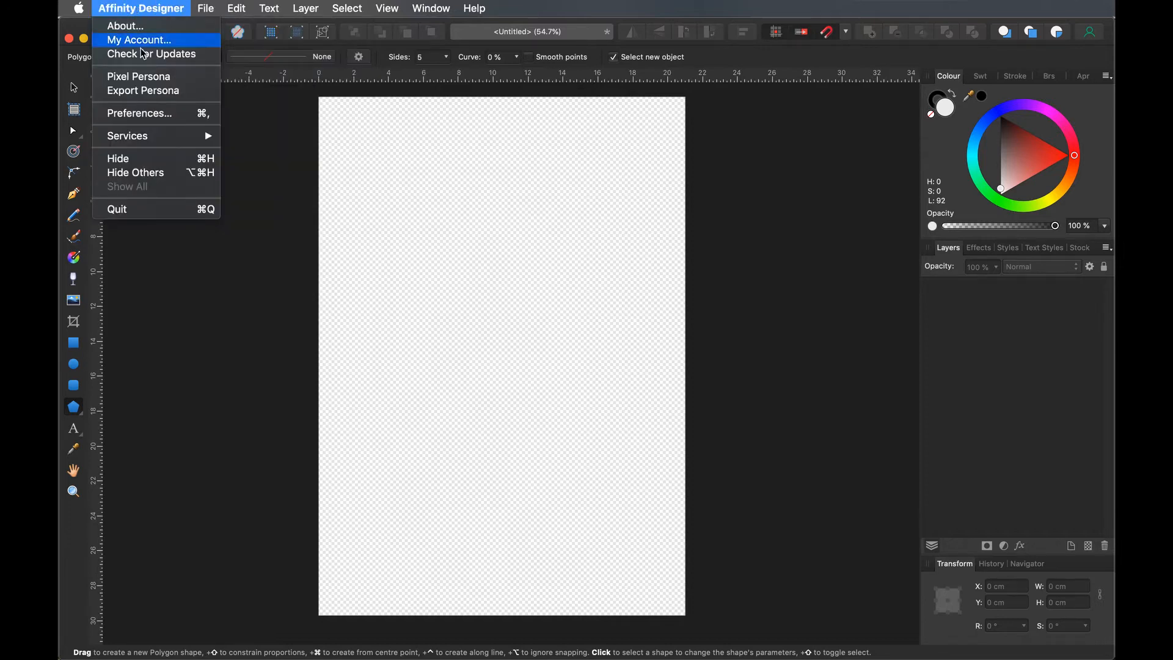
left_click(144, 120)
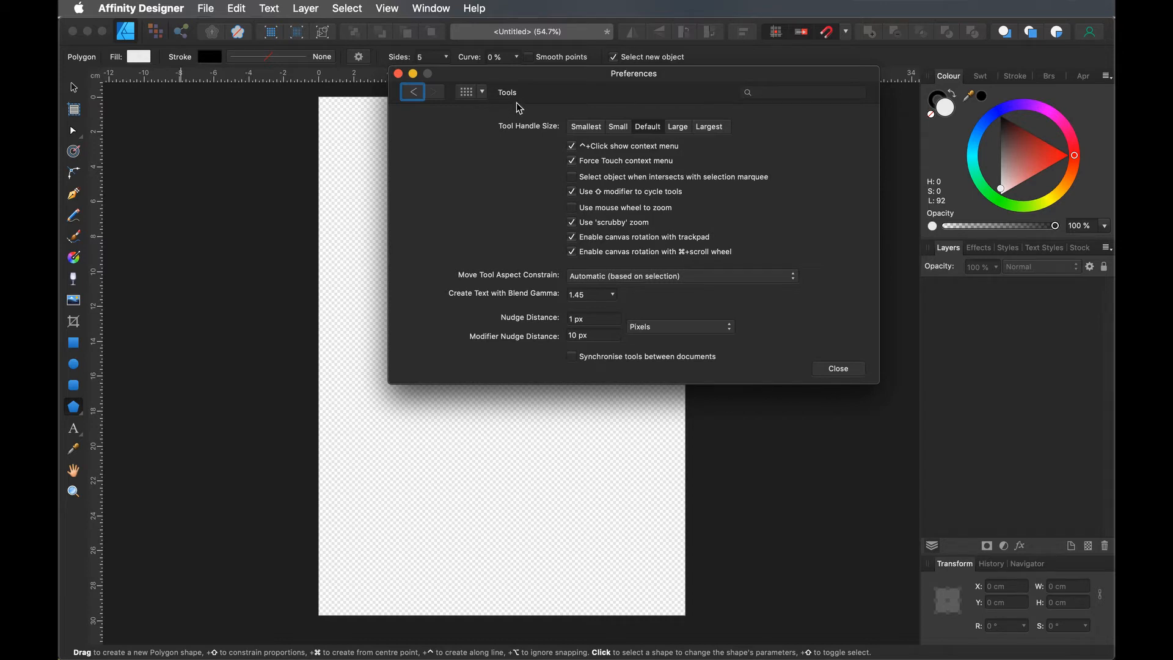
left_click(483, 94)
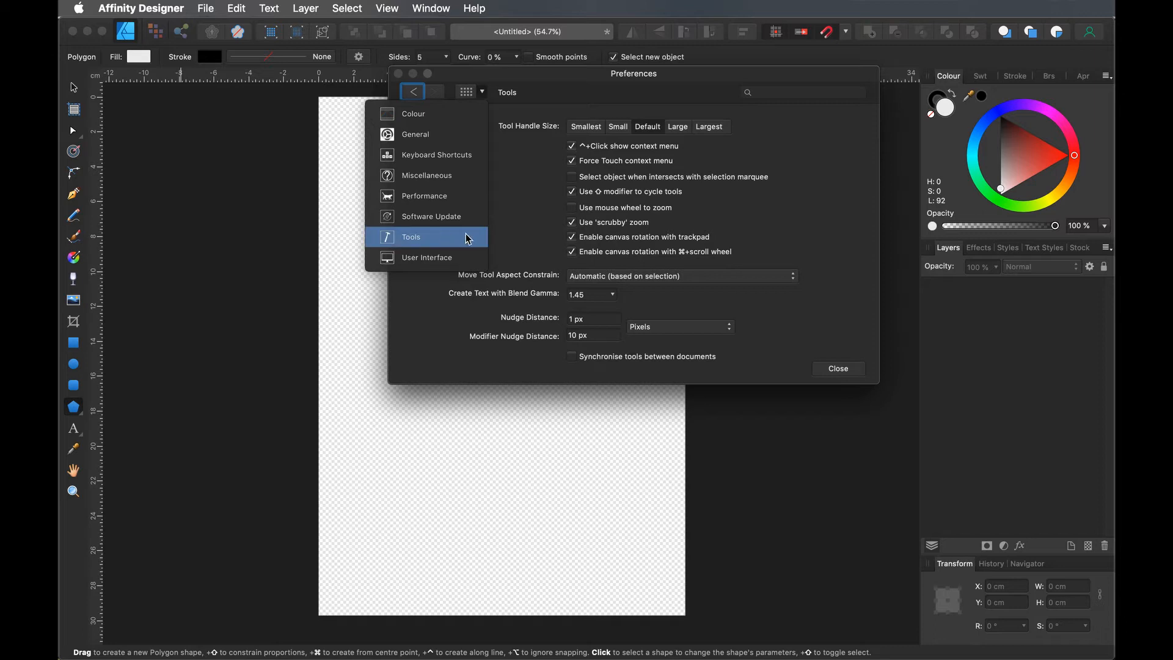
left_click(516, 240)
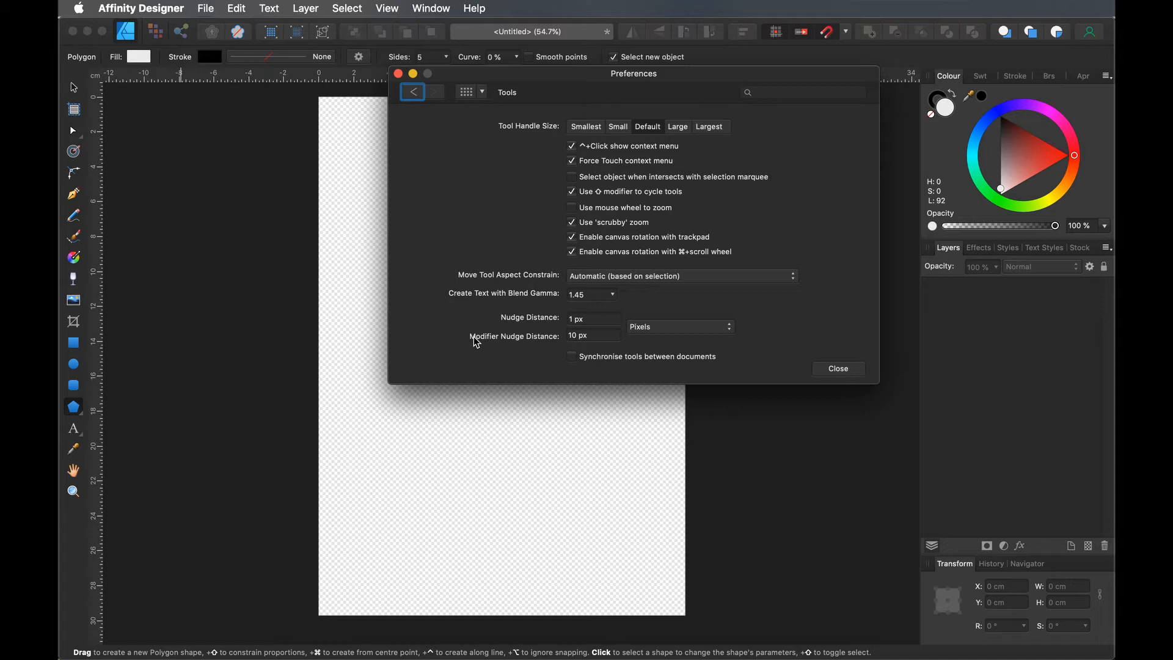
left_click(655, 327)
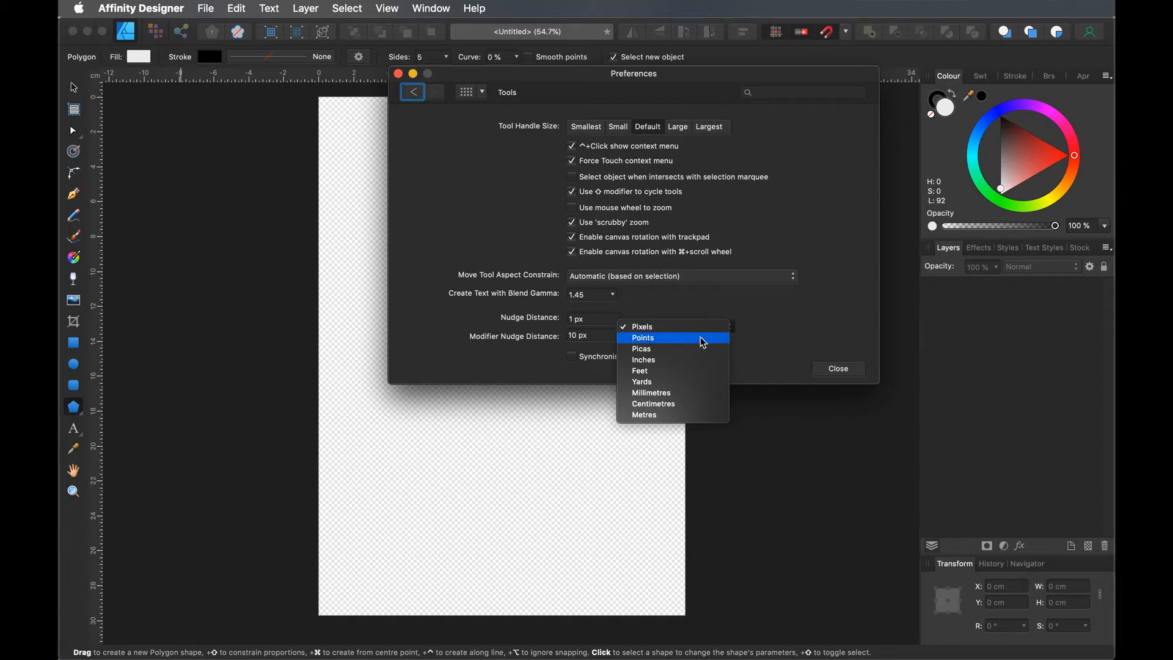
left_click(664, 397)
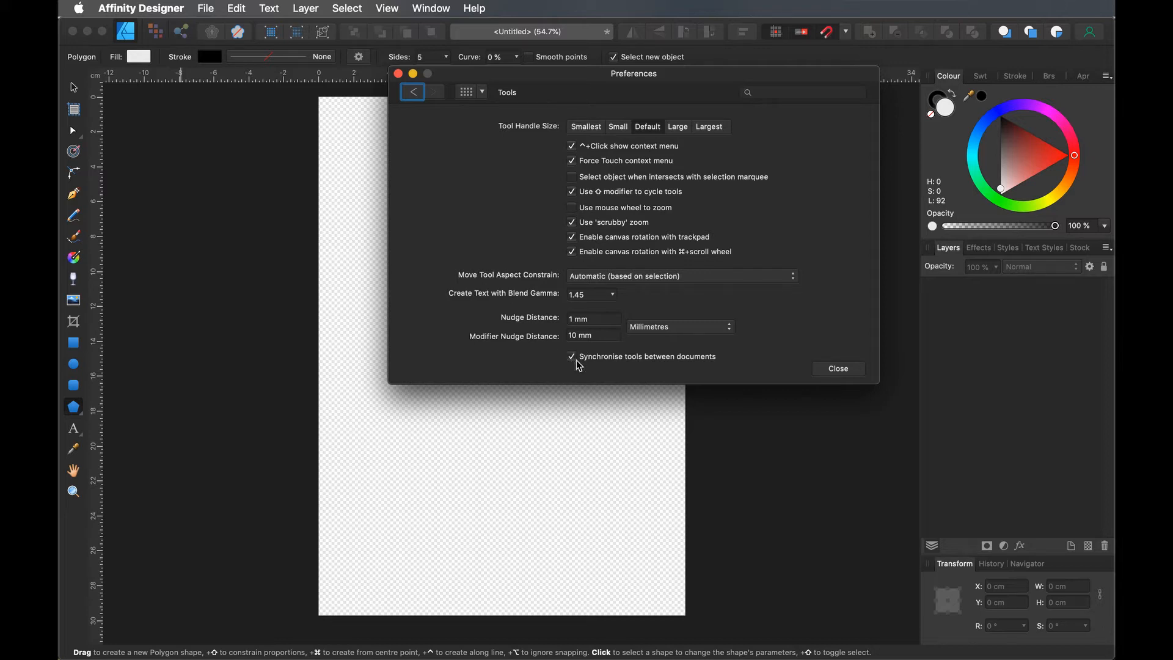
Leave the preferences and start customising the tool set for the Designer workspace.
left_click(838, 368)
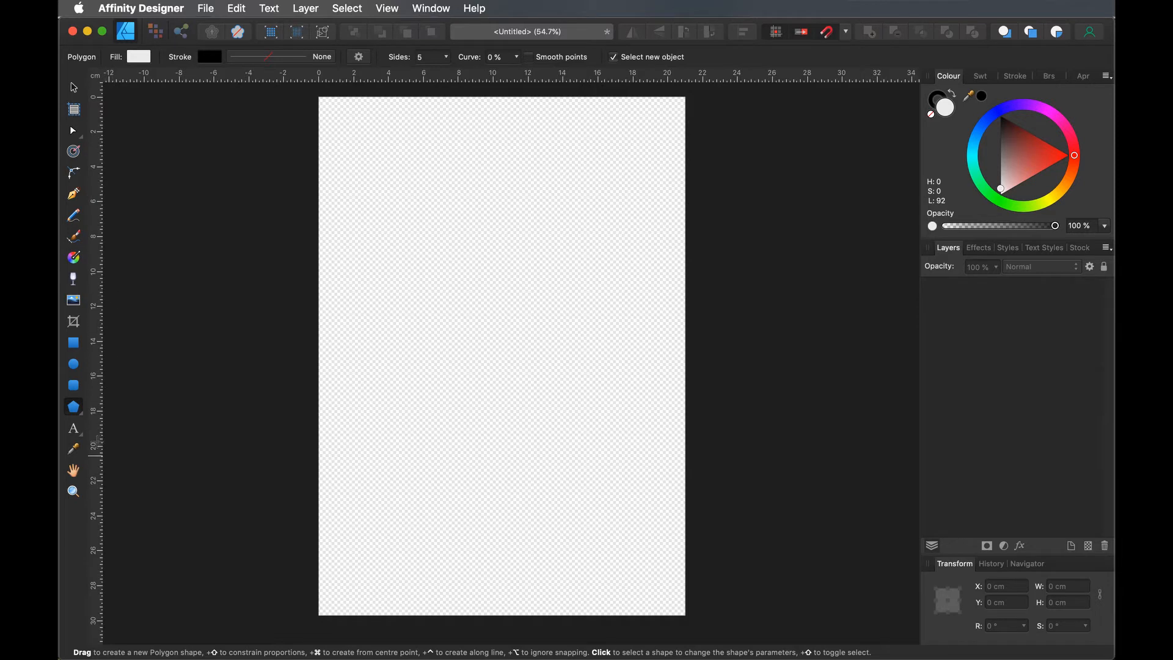
left_click(394, 15)
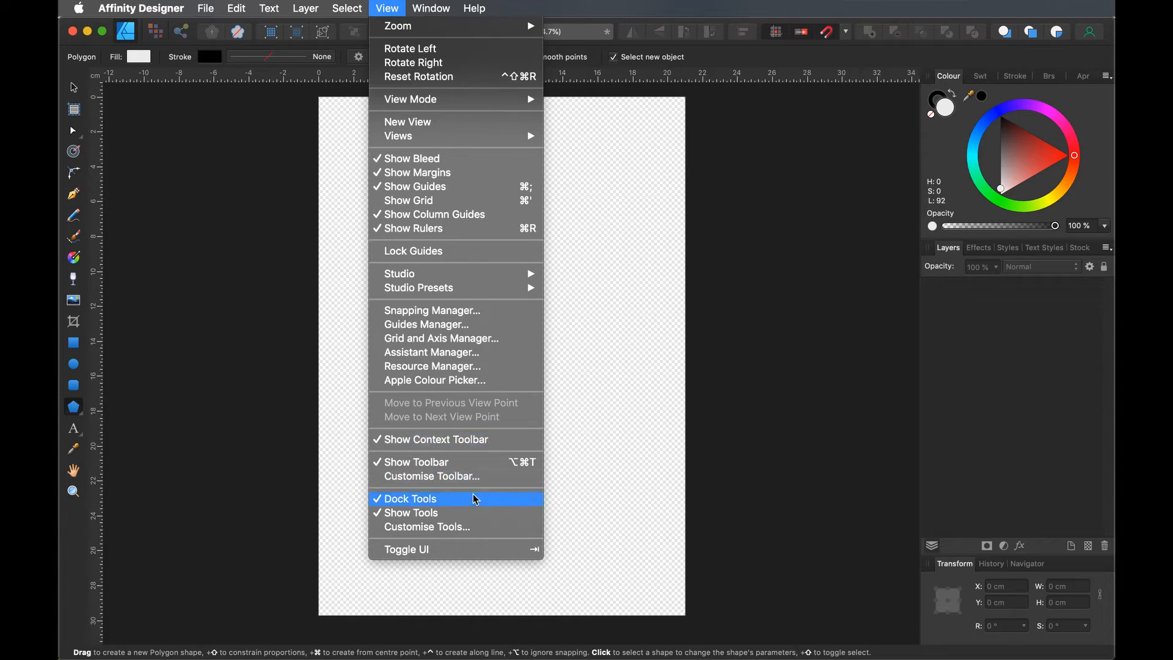
left_click(453, 531)
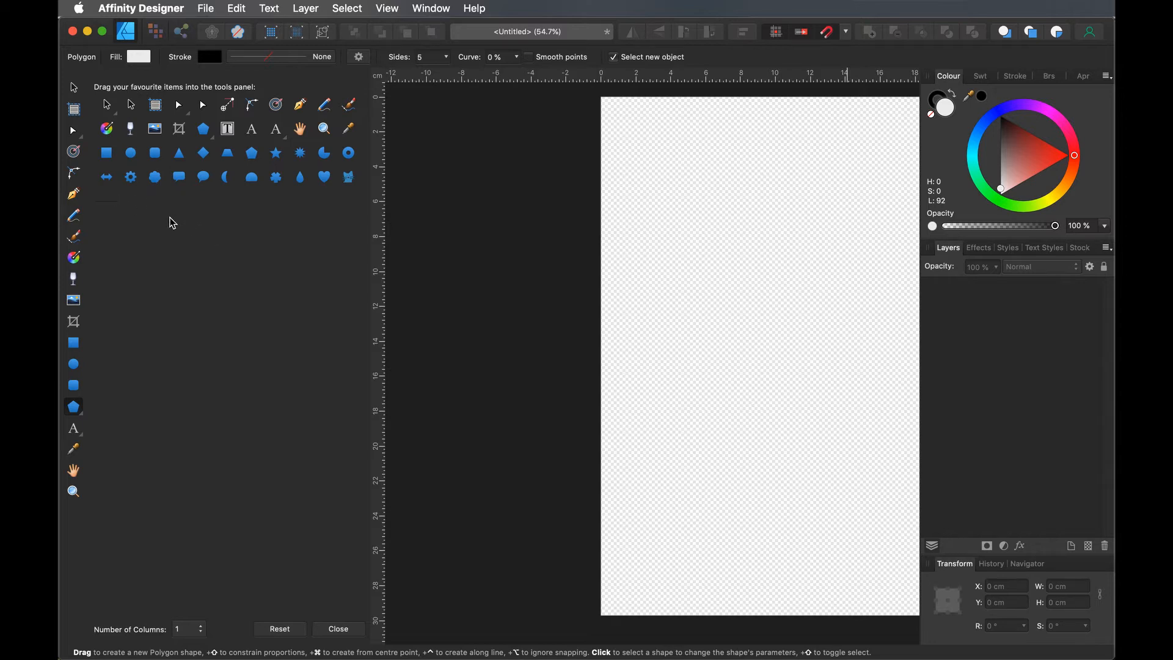
Try a three-column layout for the tools and return to a single column.
left_click(203, 623)
left_click(190, 558)
left_click(245, 628)
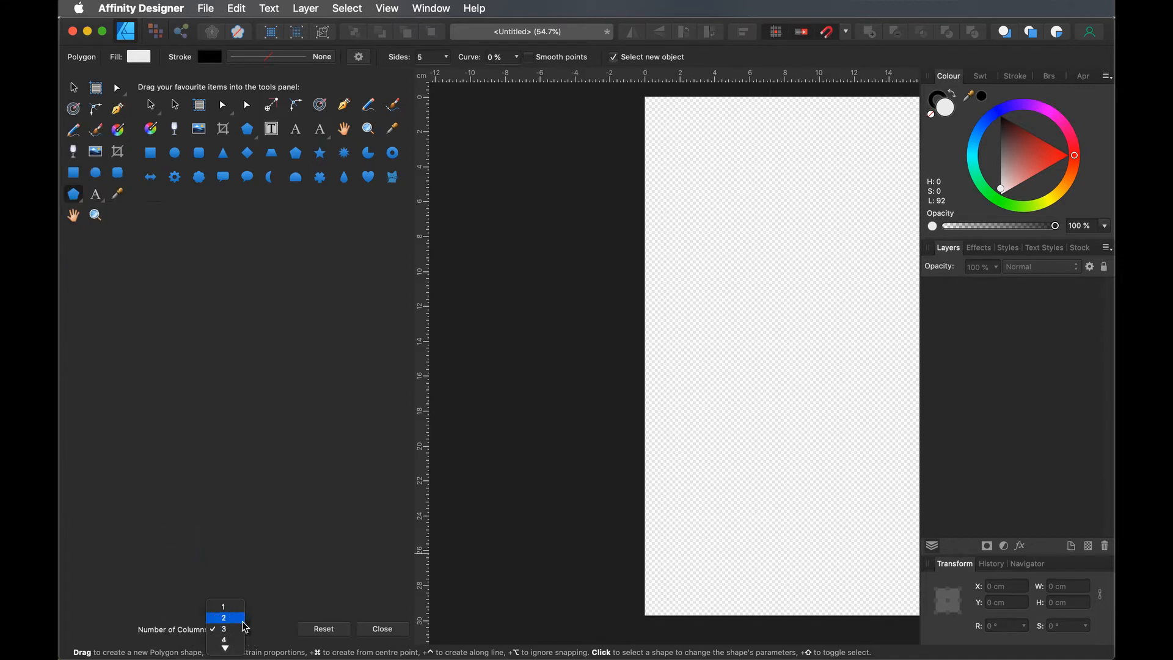
left_click(223, 606)
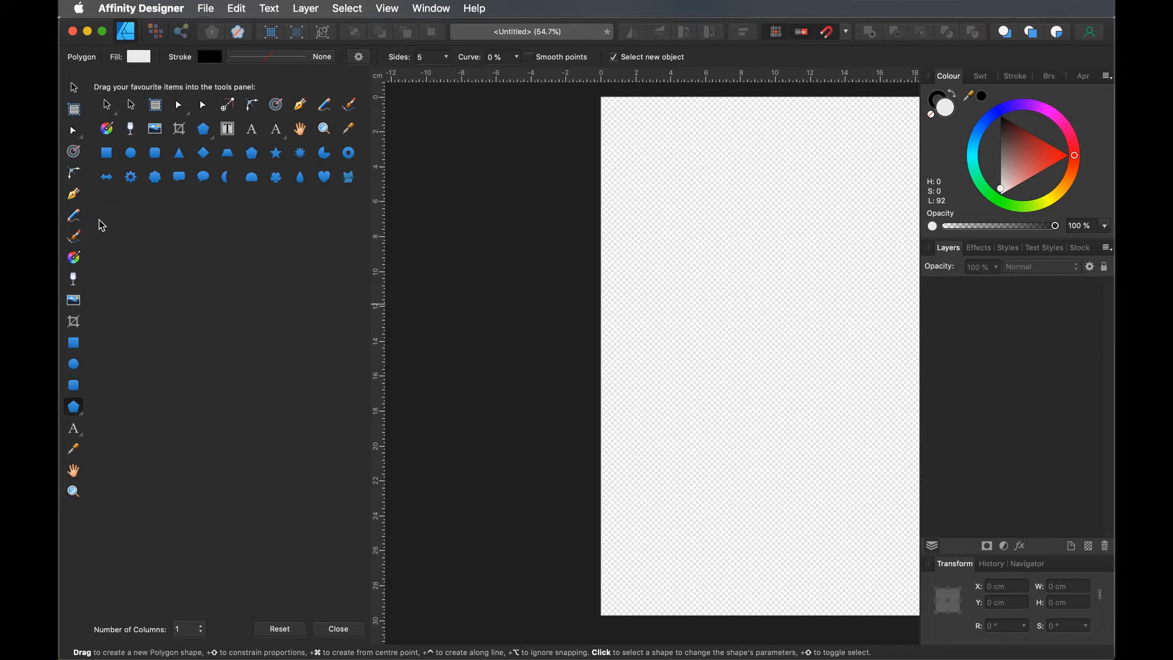
Remove the Contour, Pencil, Transparency, Place Image, Vector Crop, Polygon, Artistic Text and Colour Picker tools from the tool set.
left_click(76, 151)
left_click_drag(78, 156, 186, 212)
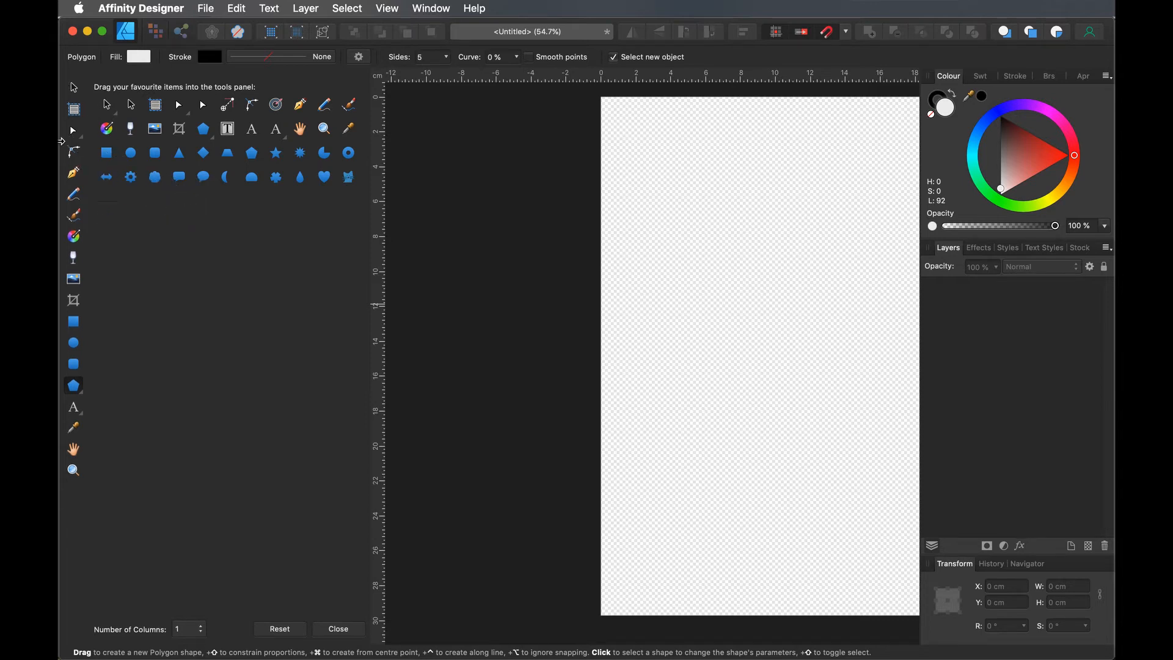
left_click_drag(74, 198, 187, 247)
left_click_drag(74, 238, 177, 261)
left_click_drag(71, 240, 162, 262)
left_click_drag(73, 237, 165, 259)
left_click_drag(74, 303, 208, 258)
left_click_drag(74, 302, 195, 266)
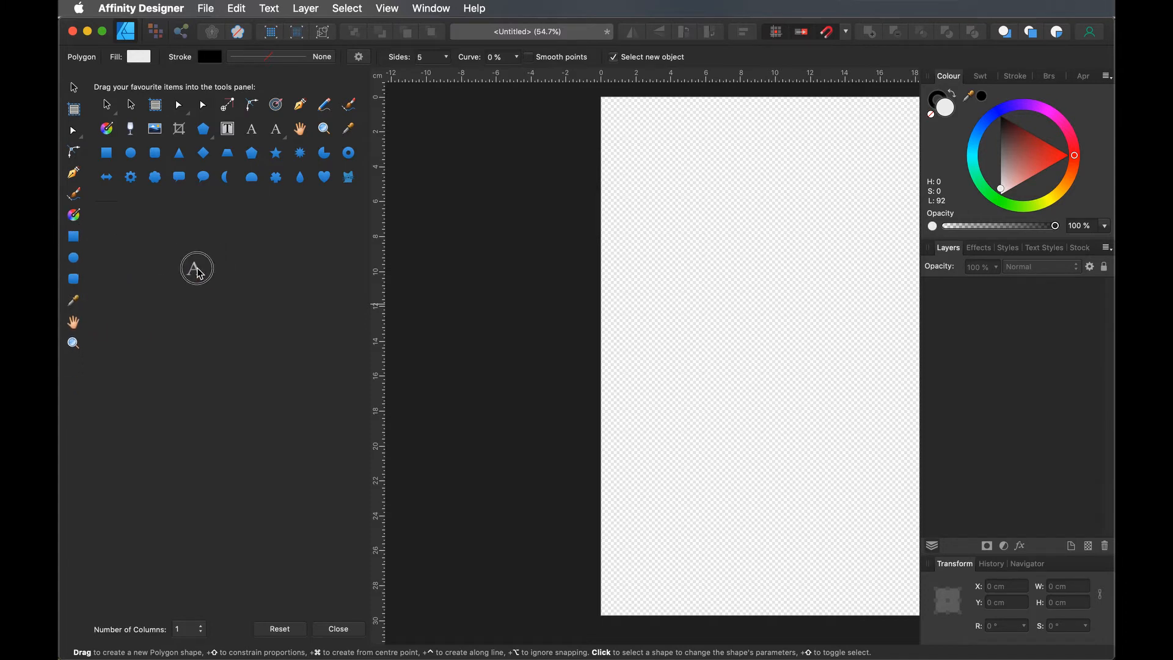
left_click_drag(74, 299, 149, 290)
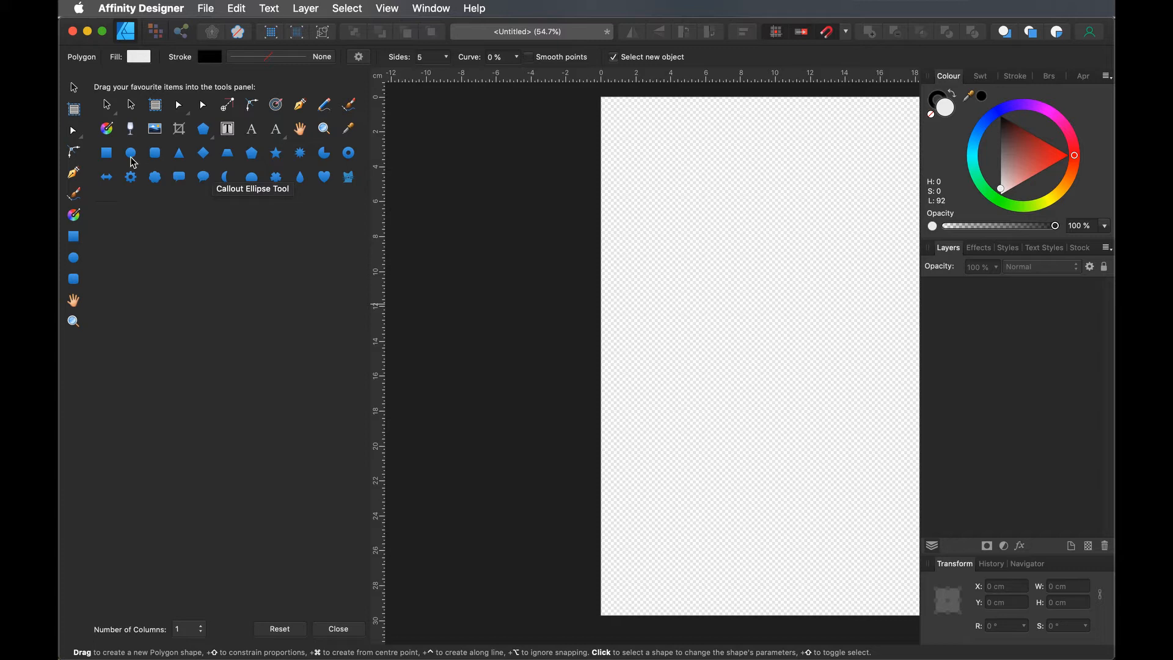
Add the Point Transform tool, the Artistic Text tool and separators to the tool set, and place the Rounded Rectangle above the Ellipse.
left_click_drag(232, 107, 74, 131)
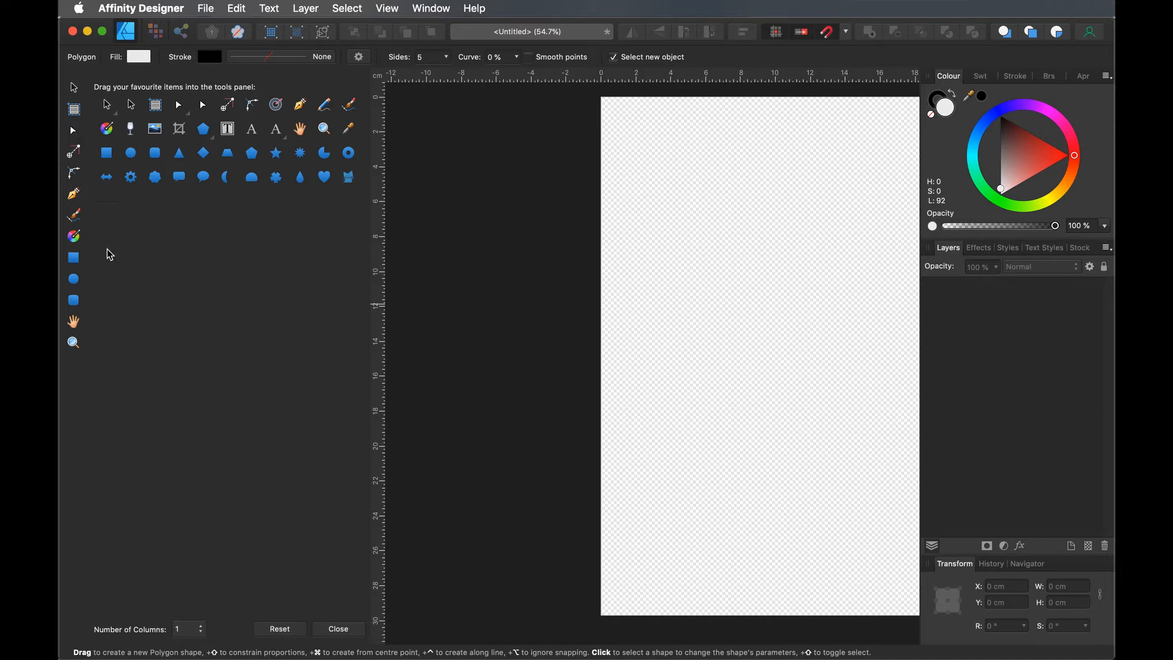
left_click_drag(259, 131, 78, 322)
mouse_move(259, 157)
left_mouse_down()
mouse_move(115, 205)
mouse_move(78, 254)
left_mouse_up()
left_click_drag(100, 206, 79, 361)
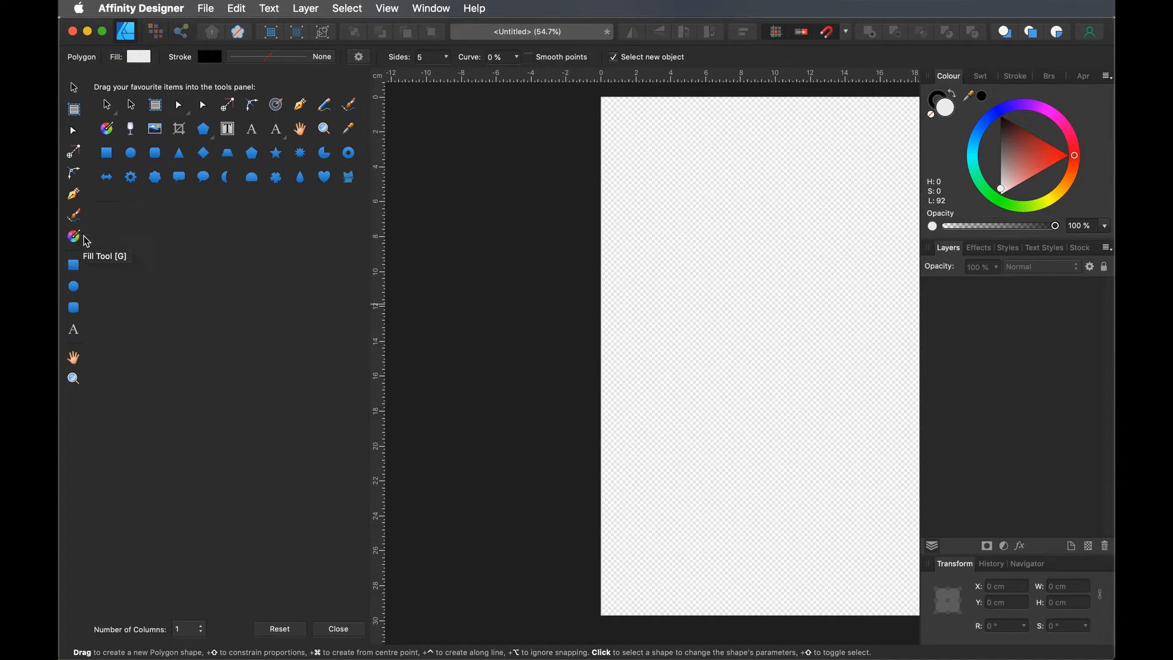
left_click_drag(75, 310, 77, 288)
left_click(339, 629)
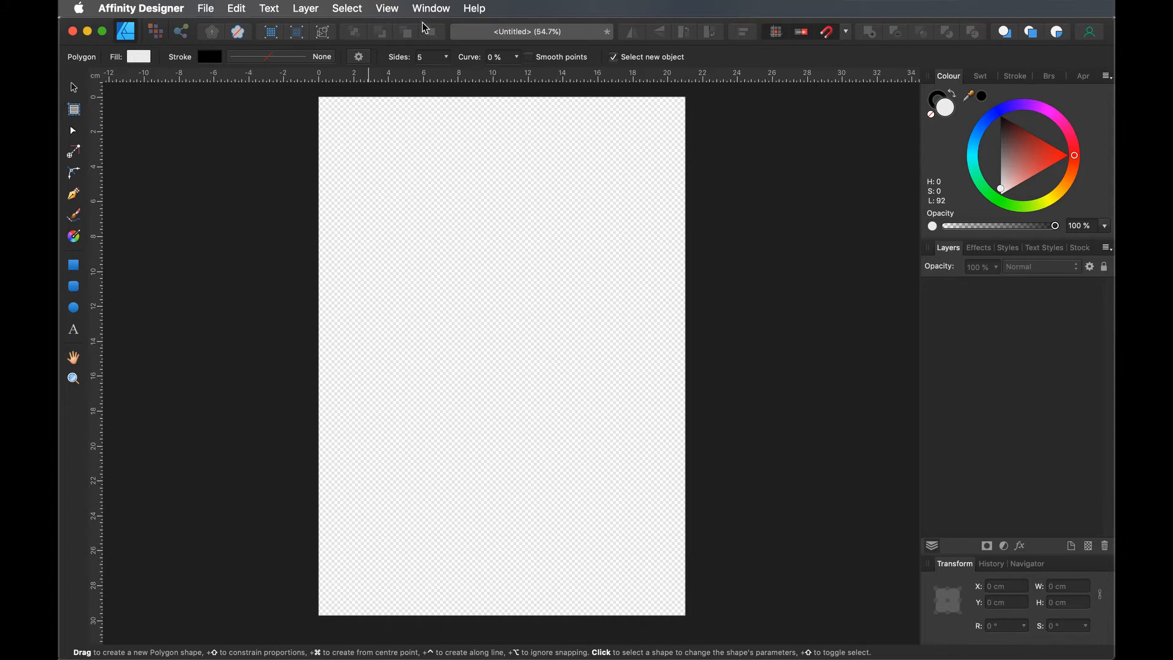
Customise the toolbar by removing the My Account, Insertion, Alignment, View Mode and Defaults items.
left_click(387, 9)
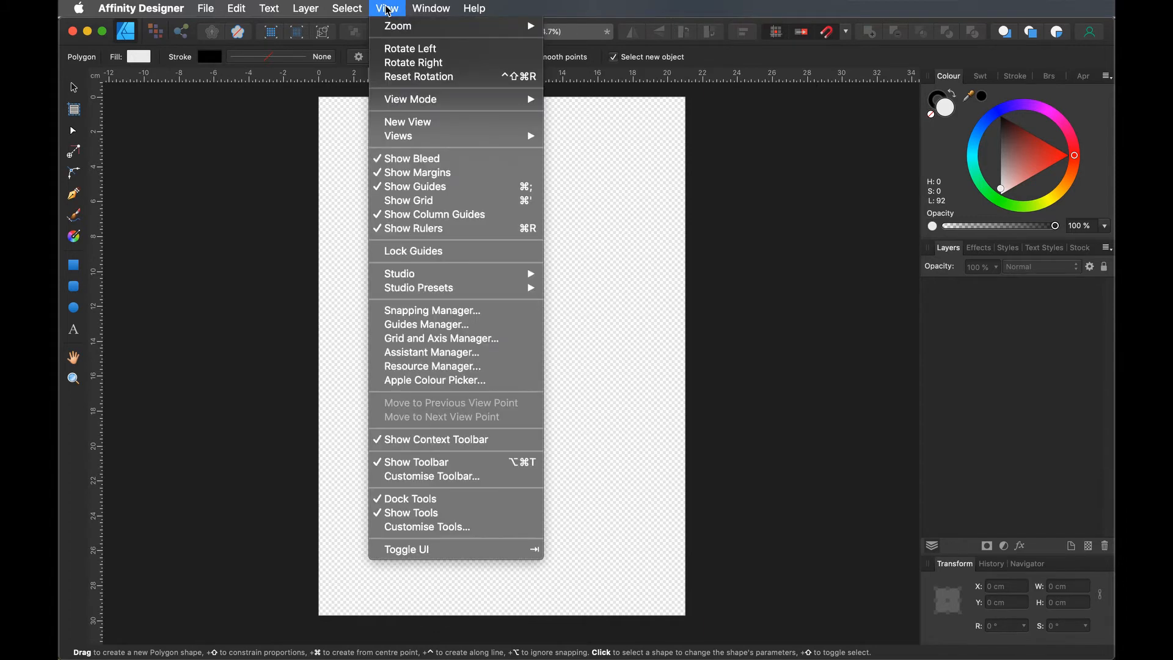
left_click(444, 480)
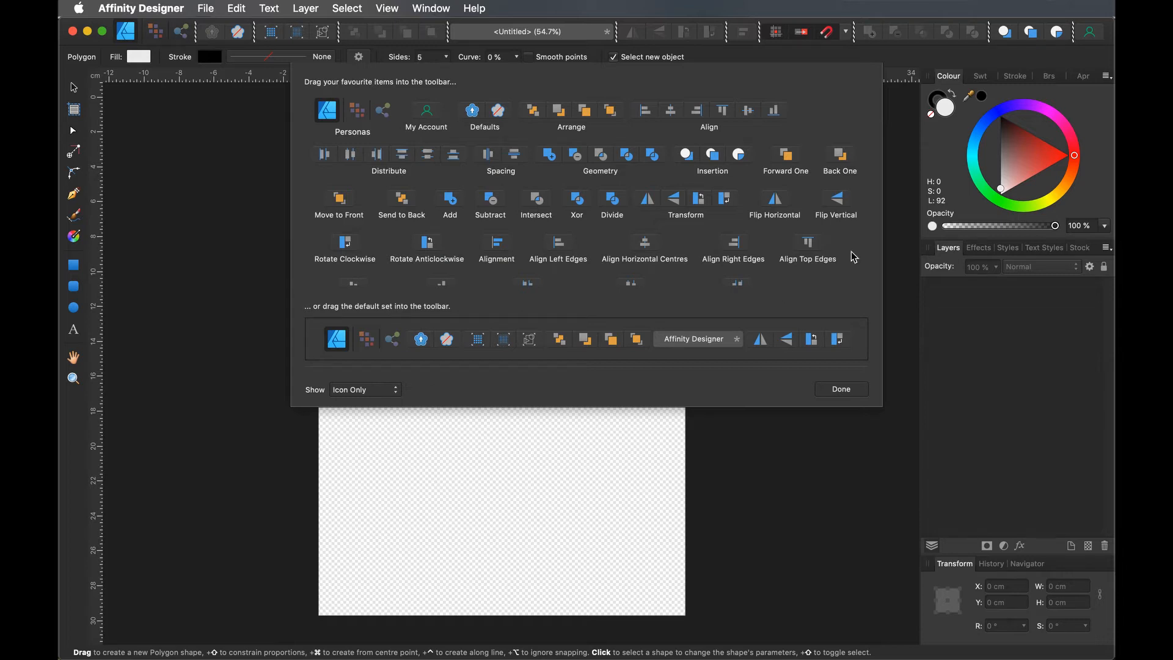
left_click_drag(1091, 34, 817, 214)
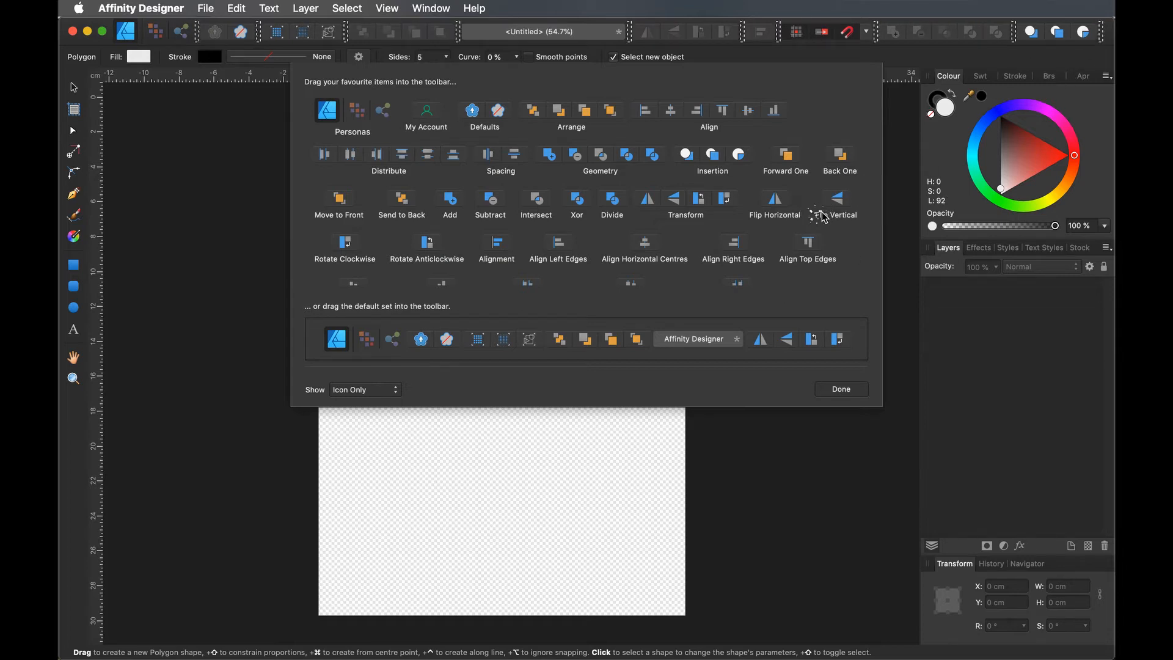
left_click_drag(1069, 30, 771, 247)
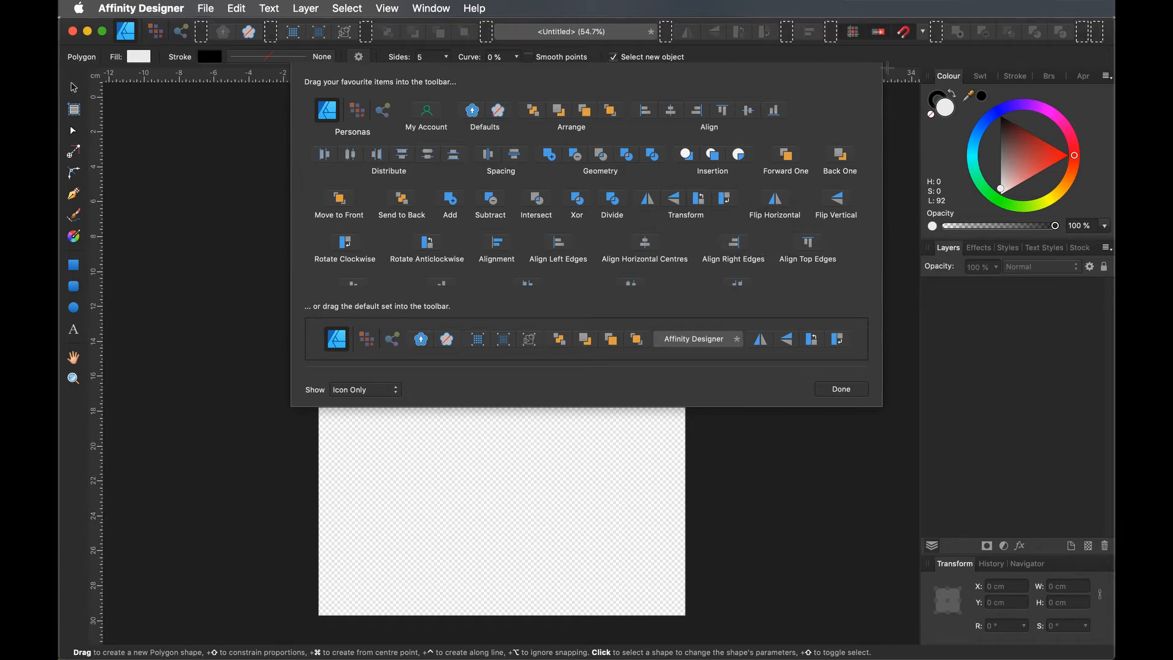
left_click_drag(809, 38, 663, 94)
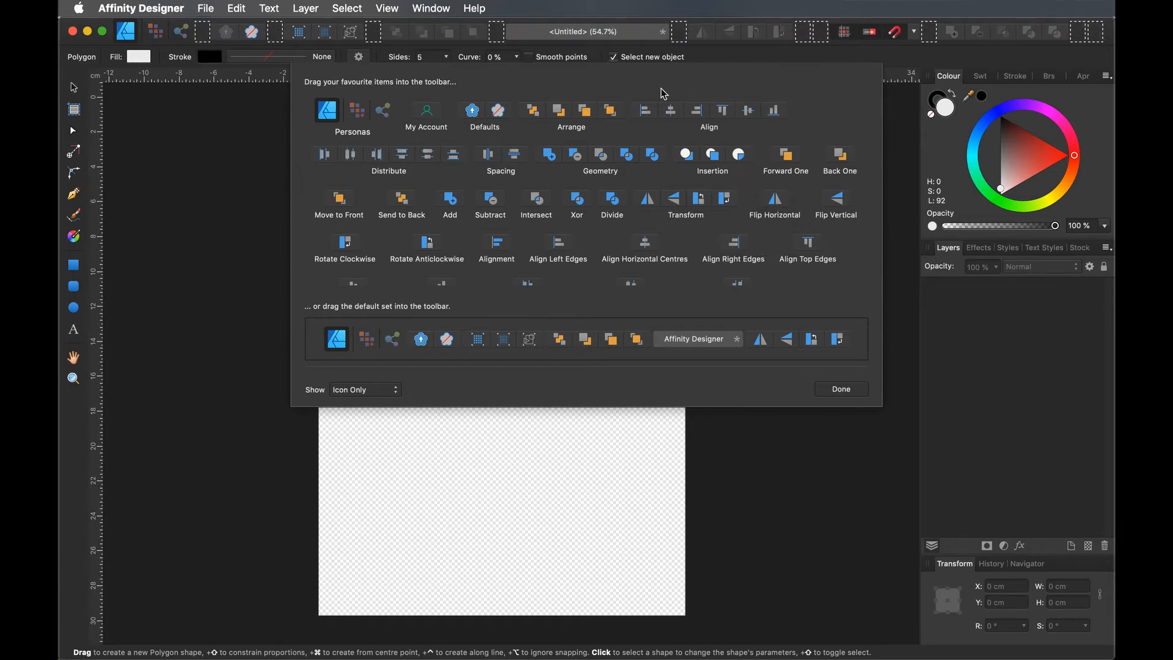
left_click_drag(351, 33, 411, 245)
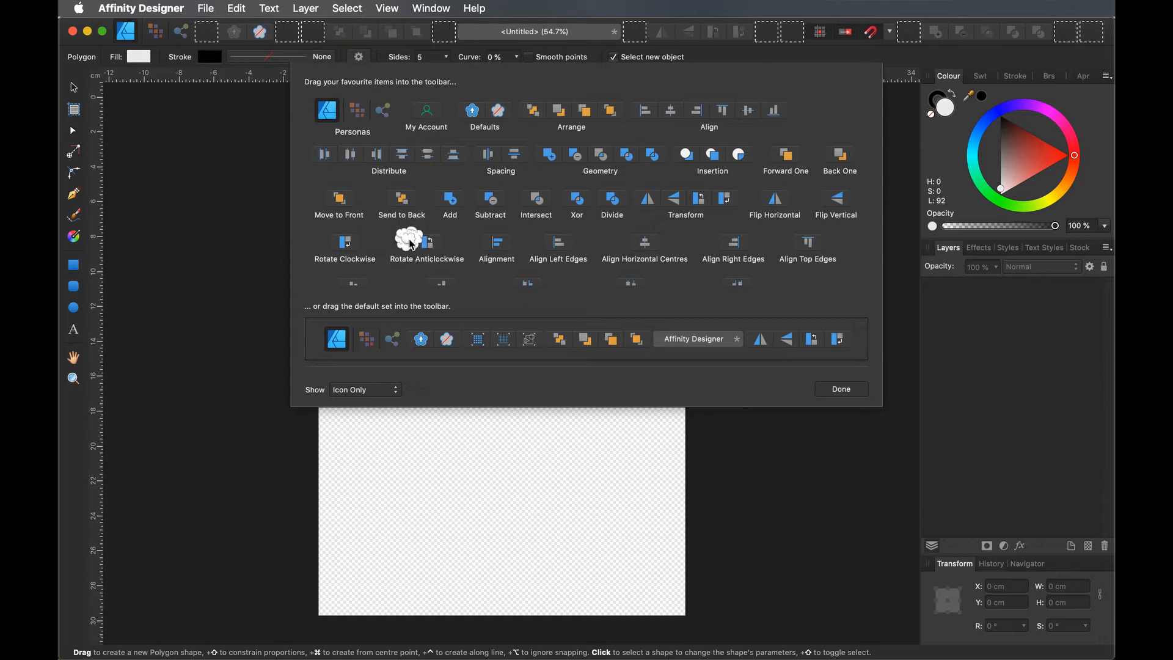
left_click_drag(264, 31, 434, 304)
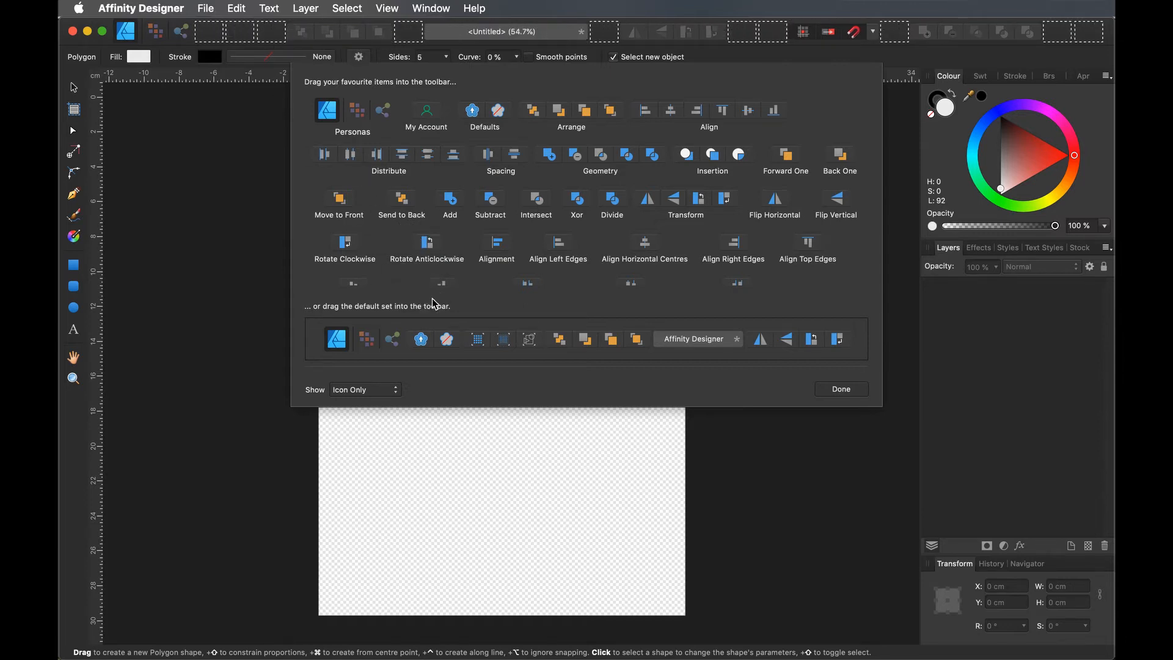
Try removing the Personas item from the toolbar, put it back, and look through the other available items.
left_click_drag(174, 33, 431, 185)
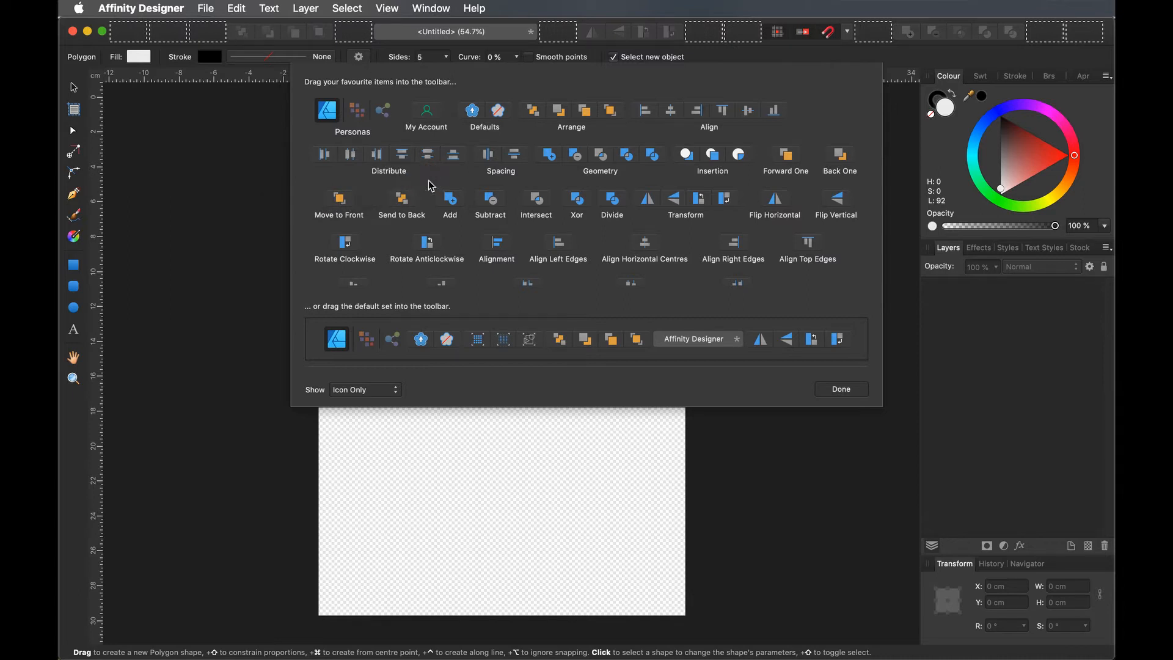
left_click_drag(353, 111, 123, 31)
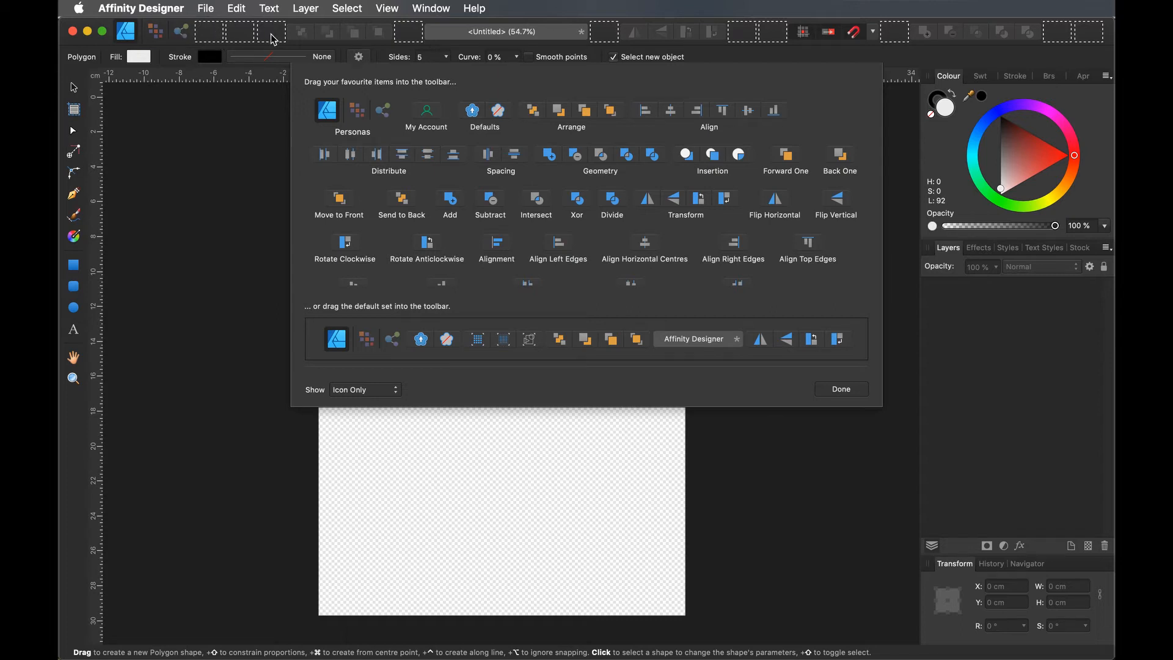
scroll(533, 285, "down", 5)
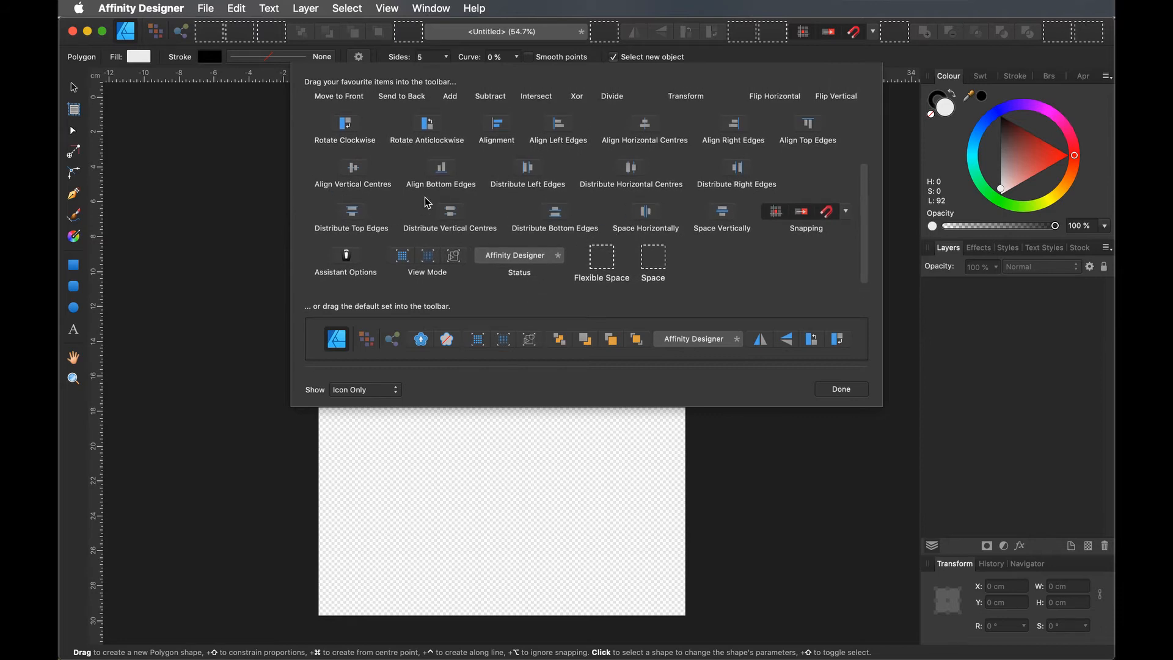
scroll(427, 202, "up", 2)
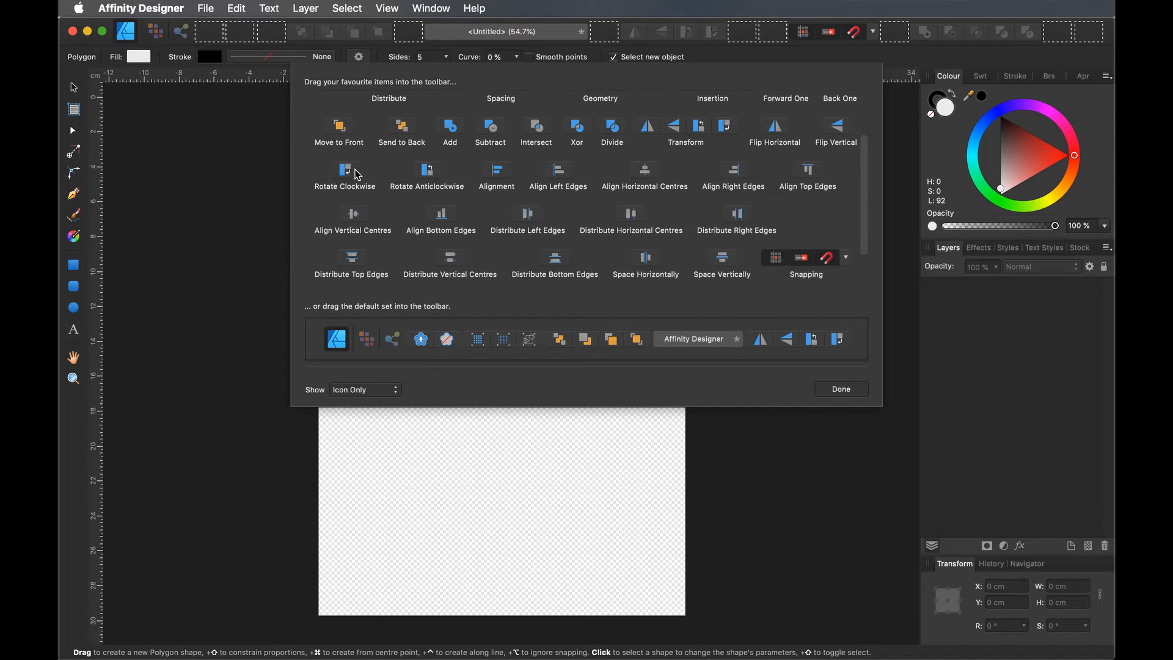
scroll(357, 175, "up", 3)
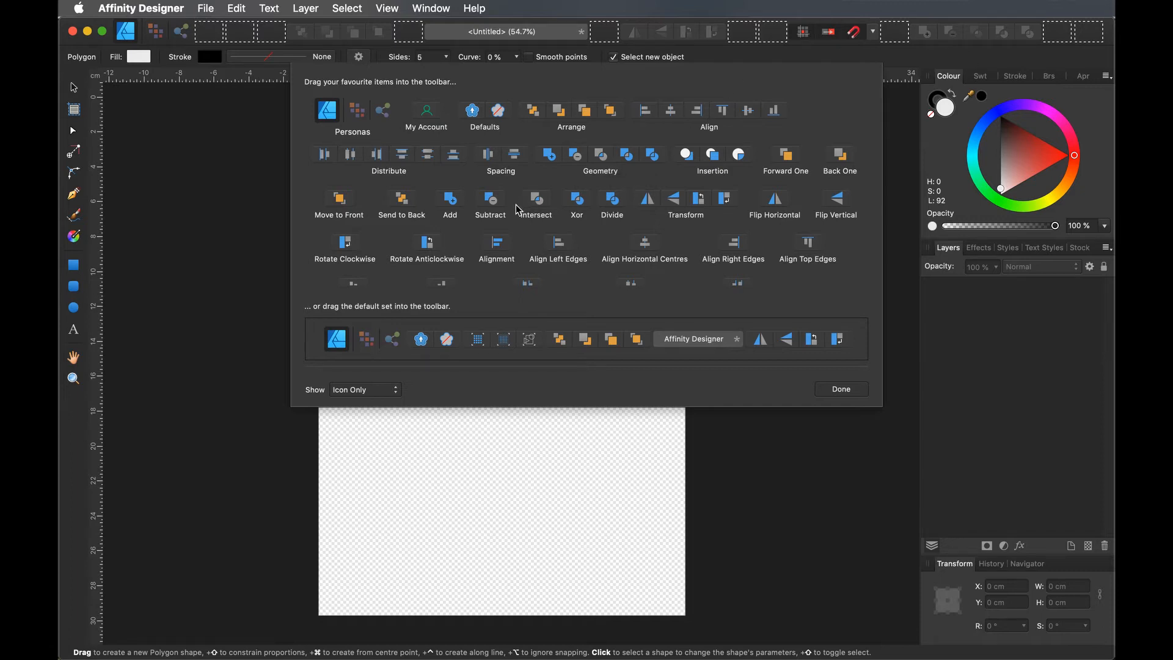
Reorder the toolbar as Arrange, Transform, Geometry, Snapping and document status with spaces between them, and finish customising it.
left_click_drag(515, 204, 292, 34)
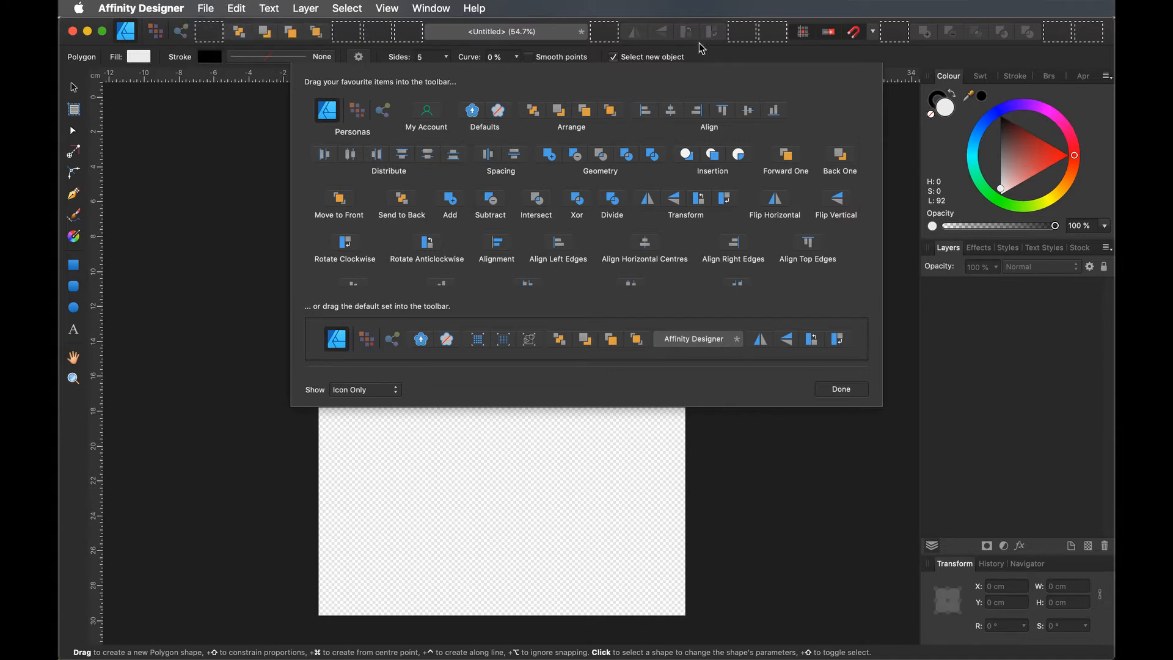
left_click_drag(687, 34, 388, 41)
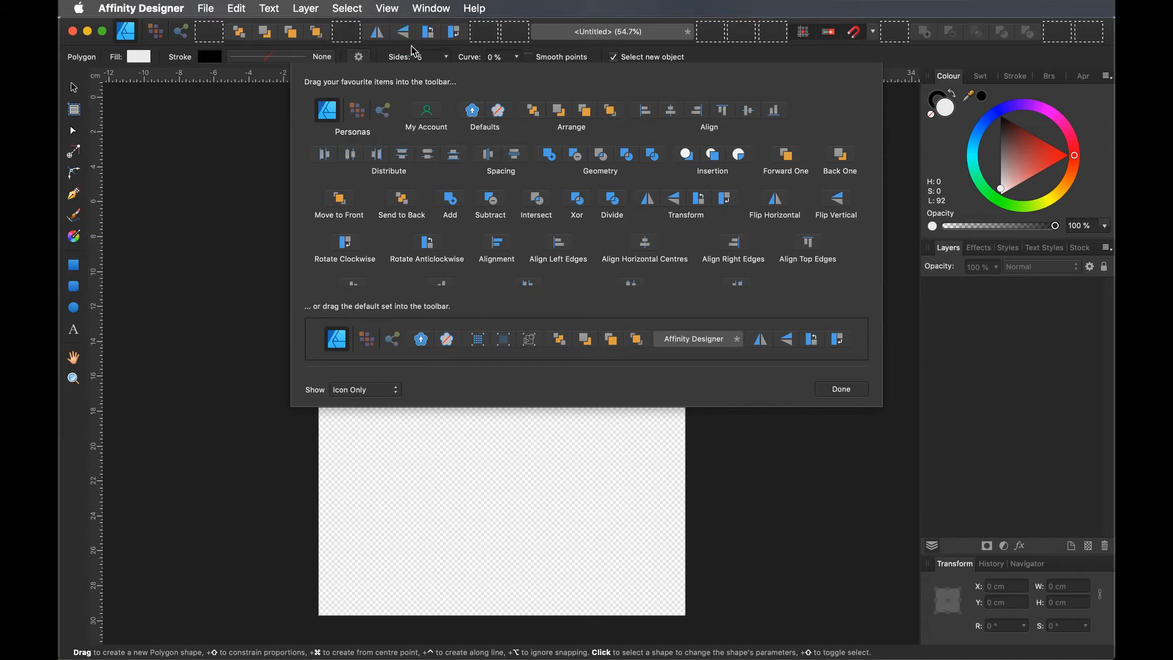
left_click_drag(954, 33, 553, 29)
left_click_drag(962, 32, 709, 29)
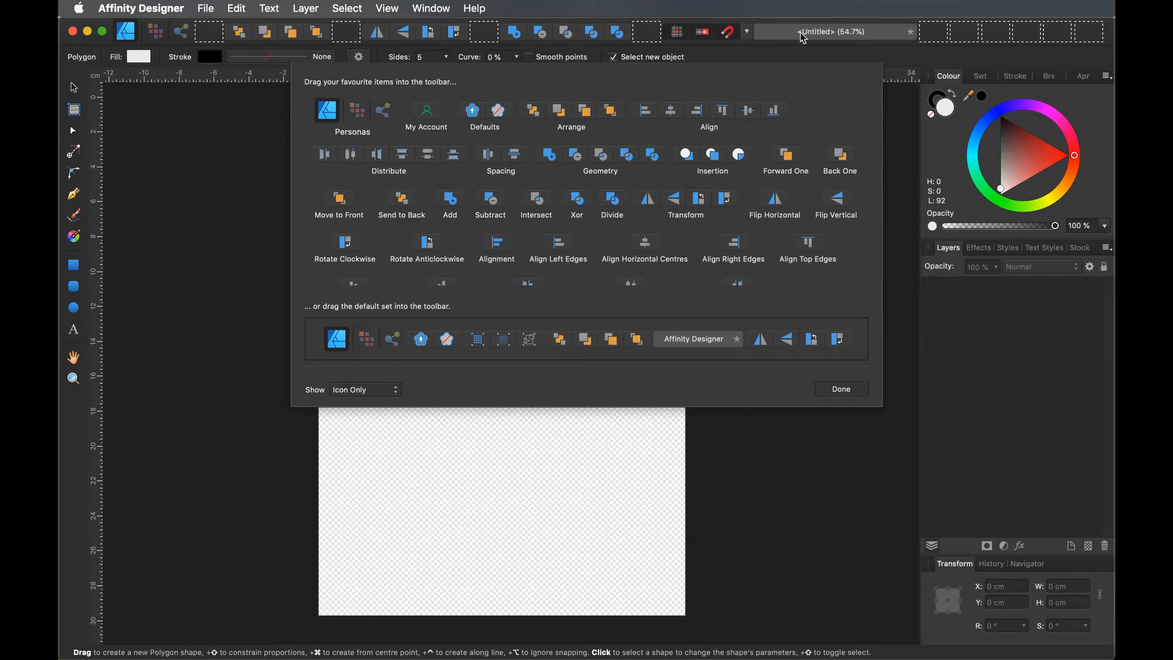
left_click_drag(790, 32, 901, 43)
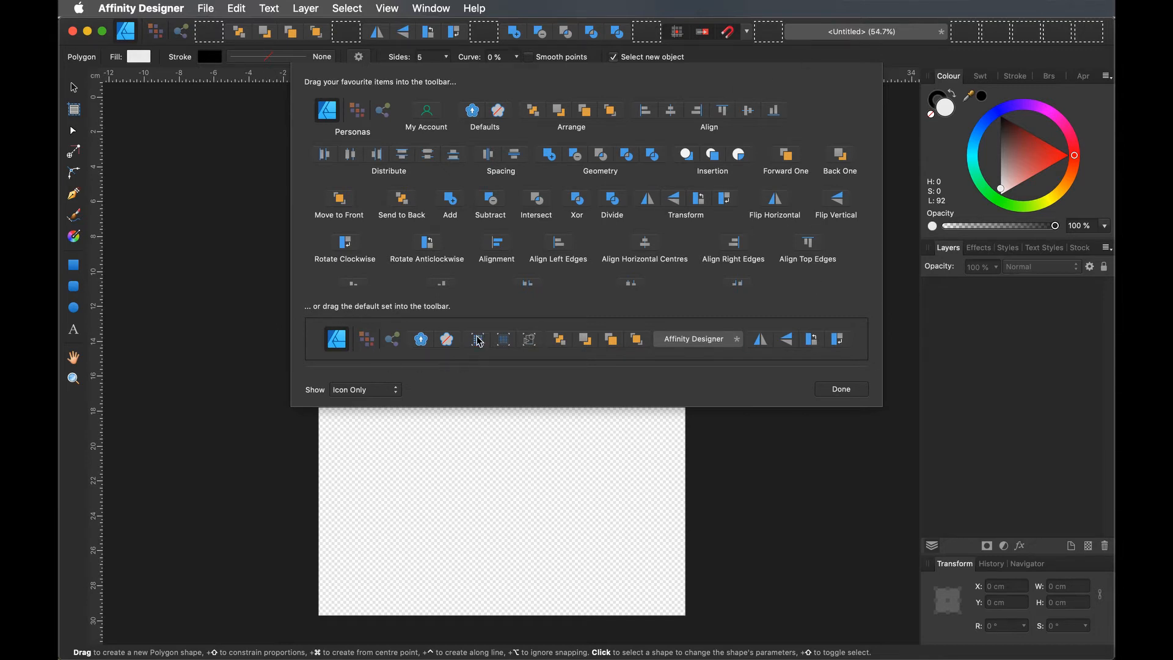
left_click_drag(463, 348, 452, 435)
left_click(846, 393)
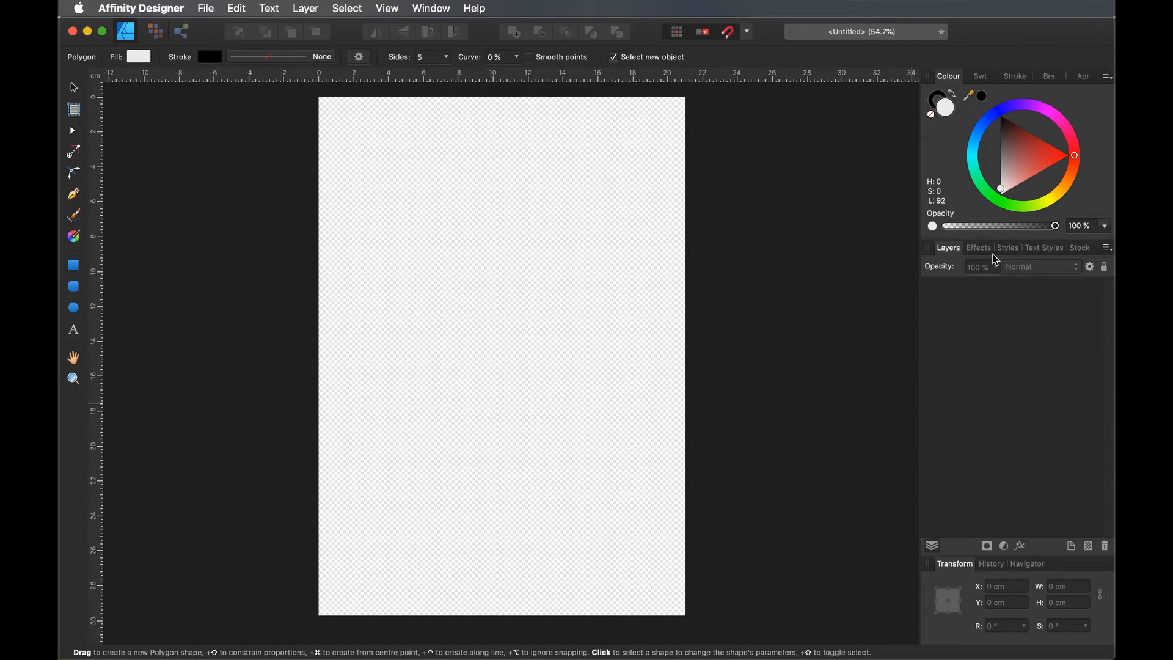
Remove the Colour, Appearance and Swatches panels from the upper studio group, keeping Stroke and Brushes.
left_click_drag(952, 78, 823, 216)
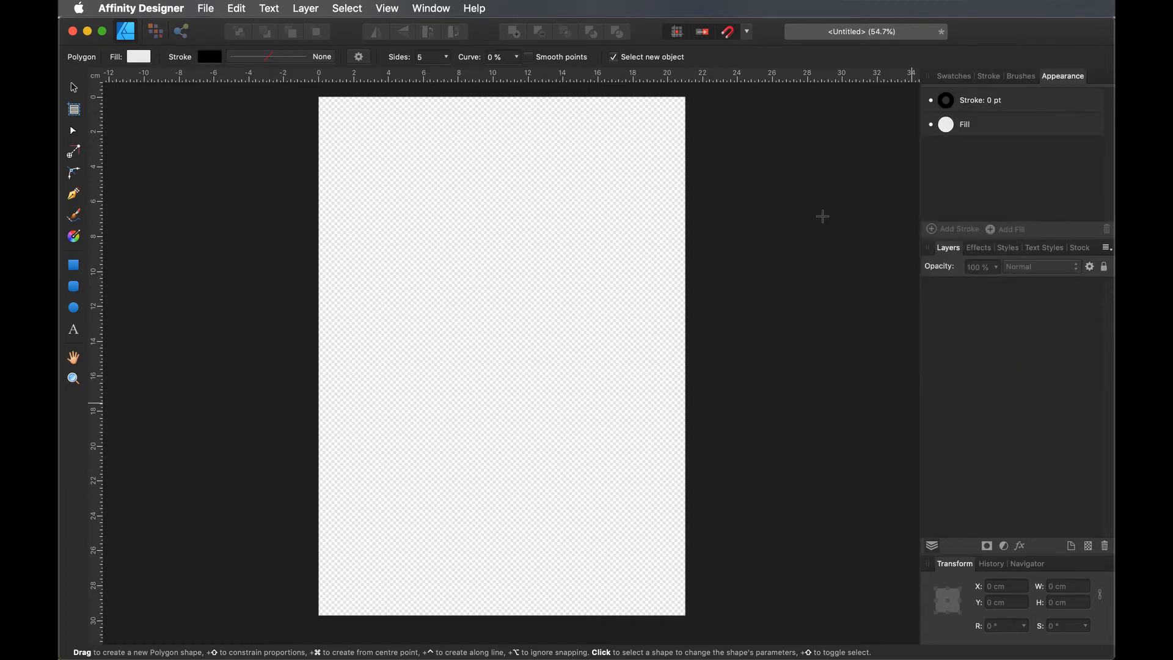
left_click_drag(1063, 76, 841, 173)
left_click(822, 180)
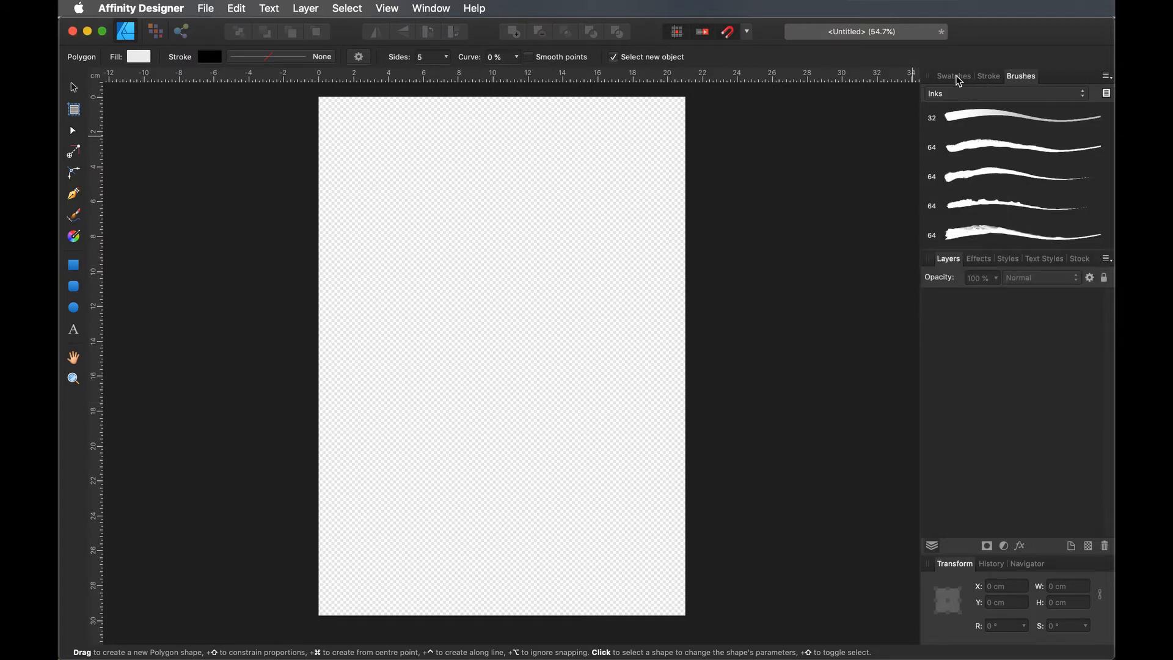
left_click_drag(953, 76, 849, 208)
left_click(824, 201)
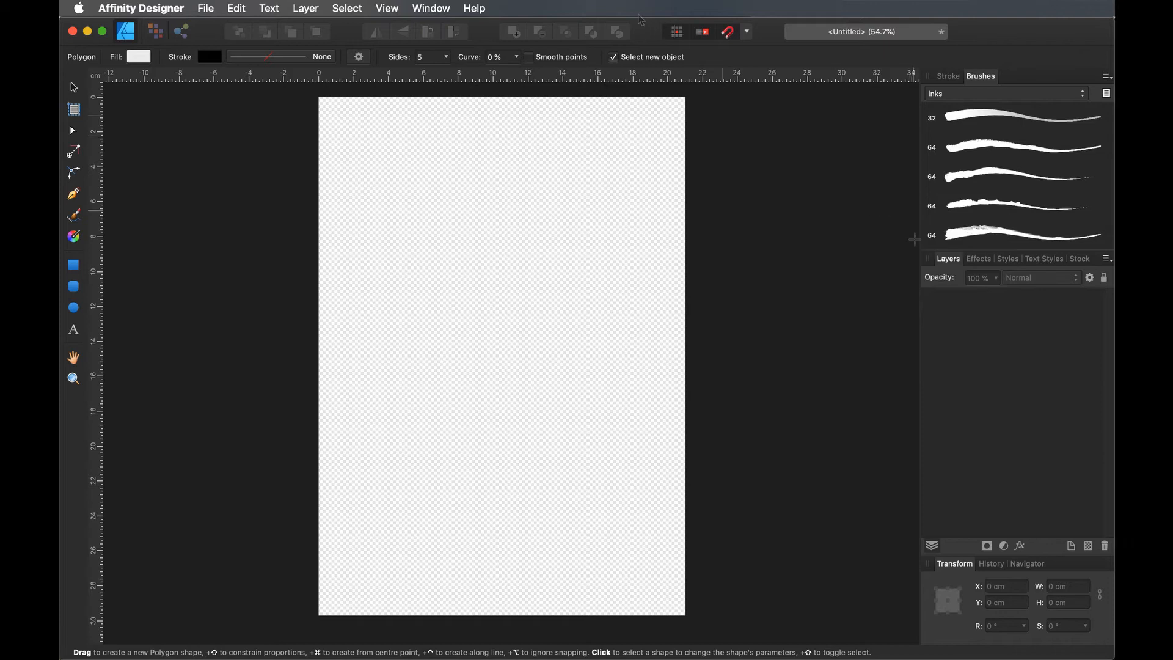
Remove the Effects, Styles, Text Styles and Stock panels from the middle studio group, keeping Layers.
left_click(387, 9)
mouse_move(408, 279)
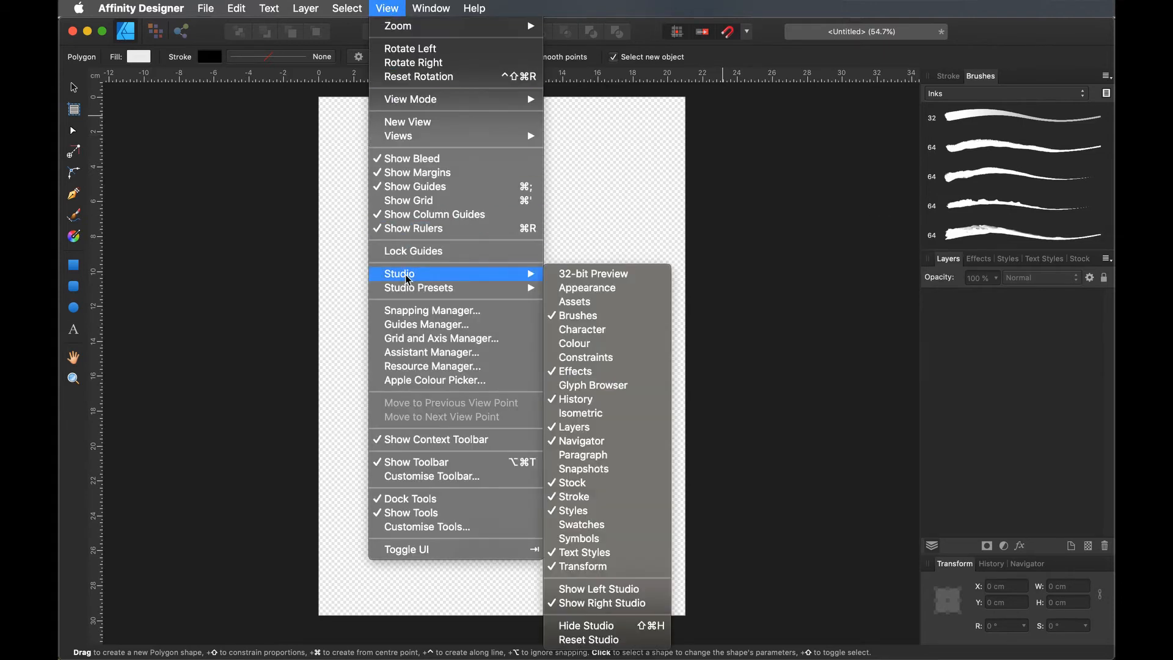
left_click(611, 374)
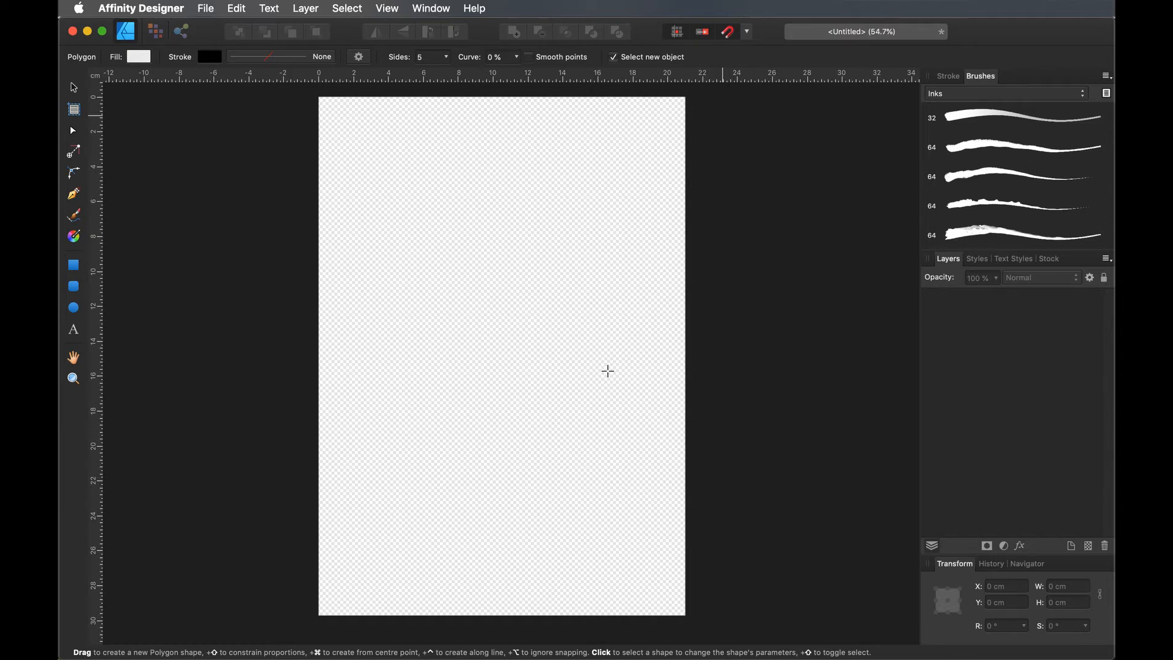
left_click_drag(977, 259, 846, 338)
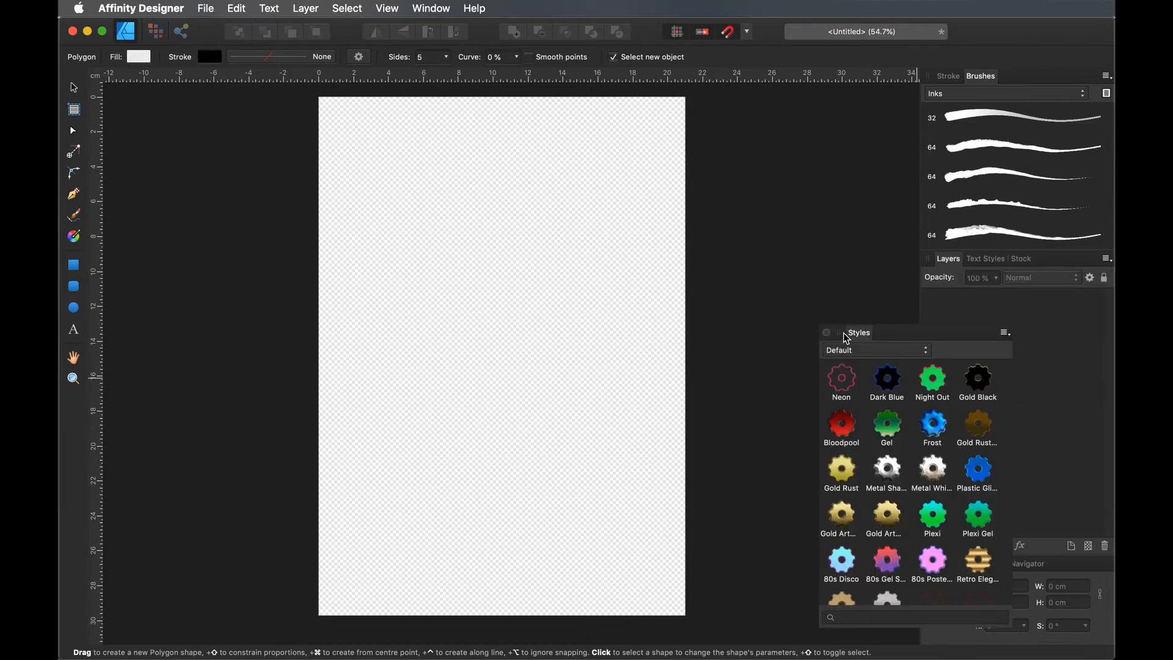
left_click(826, 333)
left_click_drag(991, 260, 834, 321)
left_click(826, 313)
left_click_drag(976, 259, 832, 324)
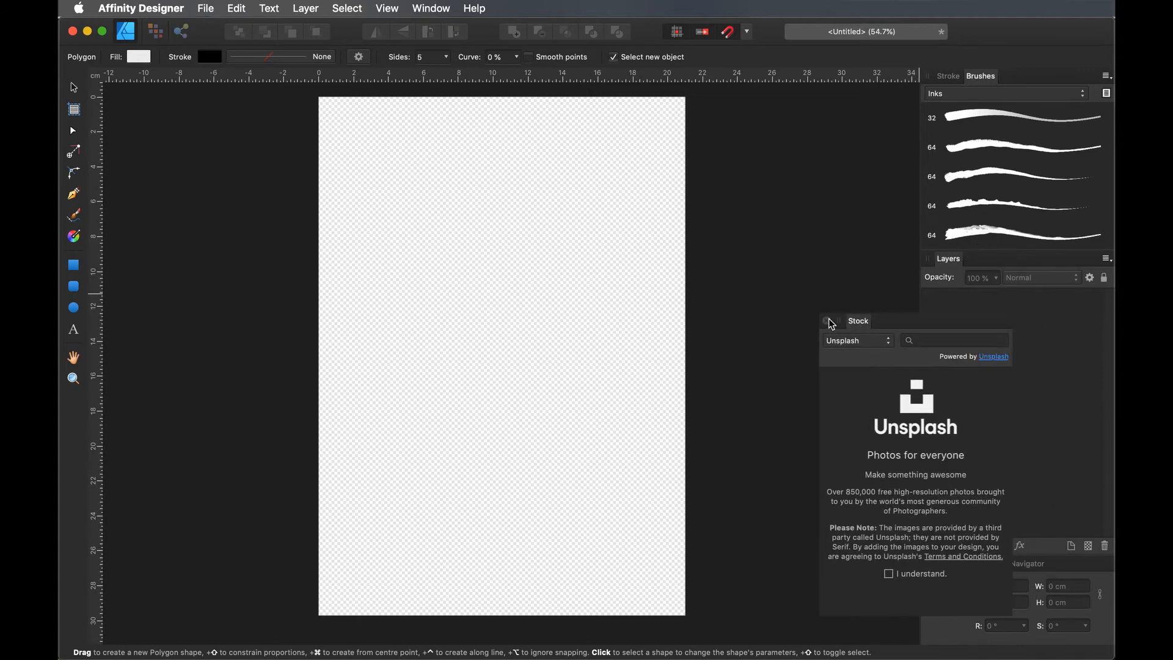
left_click(826, 320)
Remove the History and Navigator panels from the lower studio group, keeping Transform.
left_click_drag(999, 563, 857, 492)
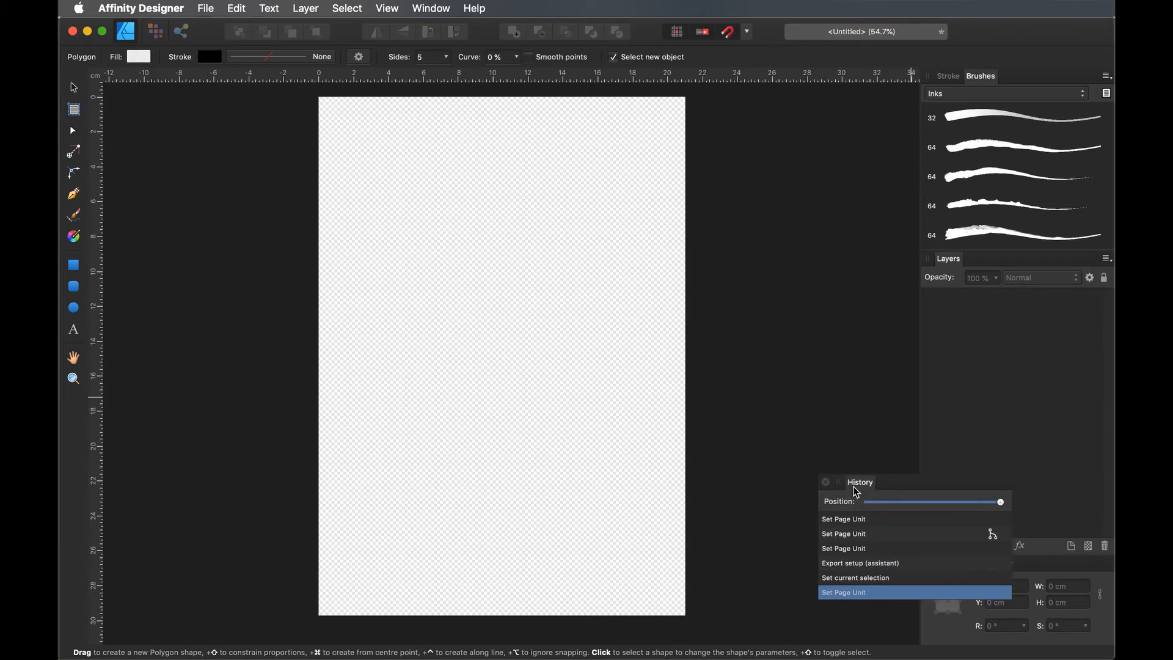
left_click(826, 482)
left_click_drag(1000, 563, 855, 464)
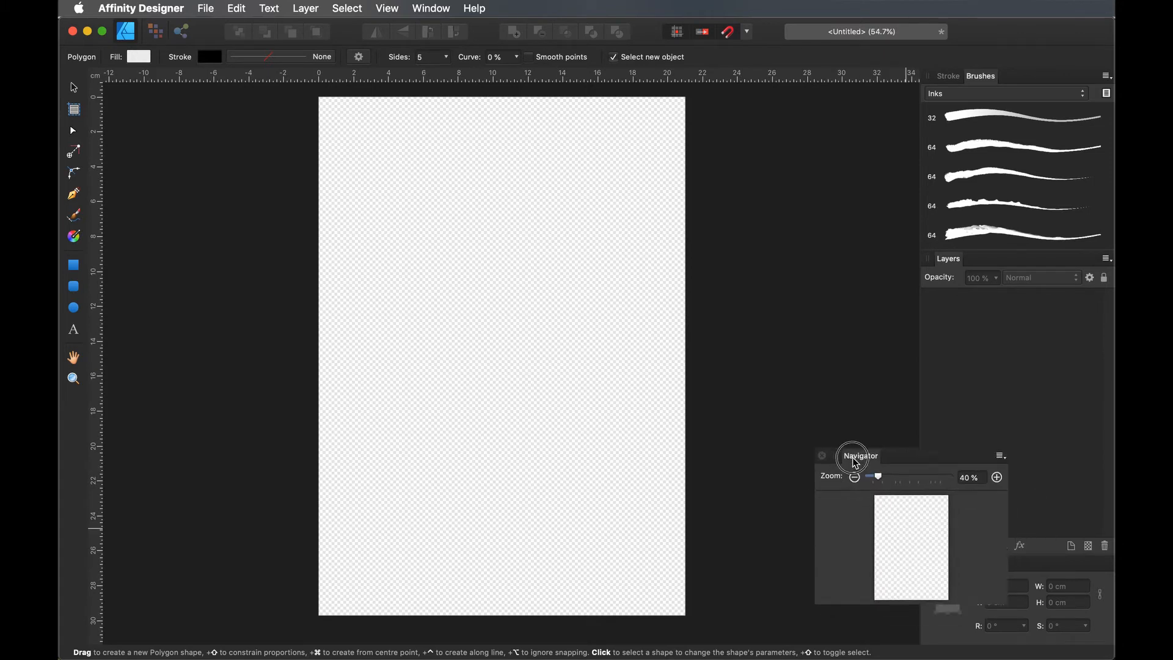
left_click(822, 455)
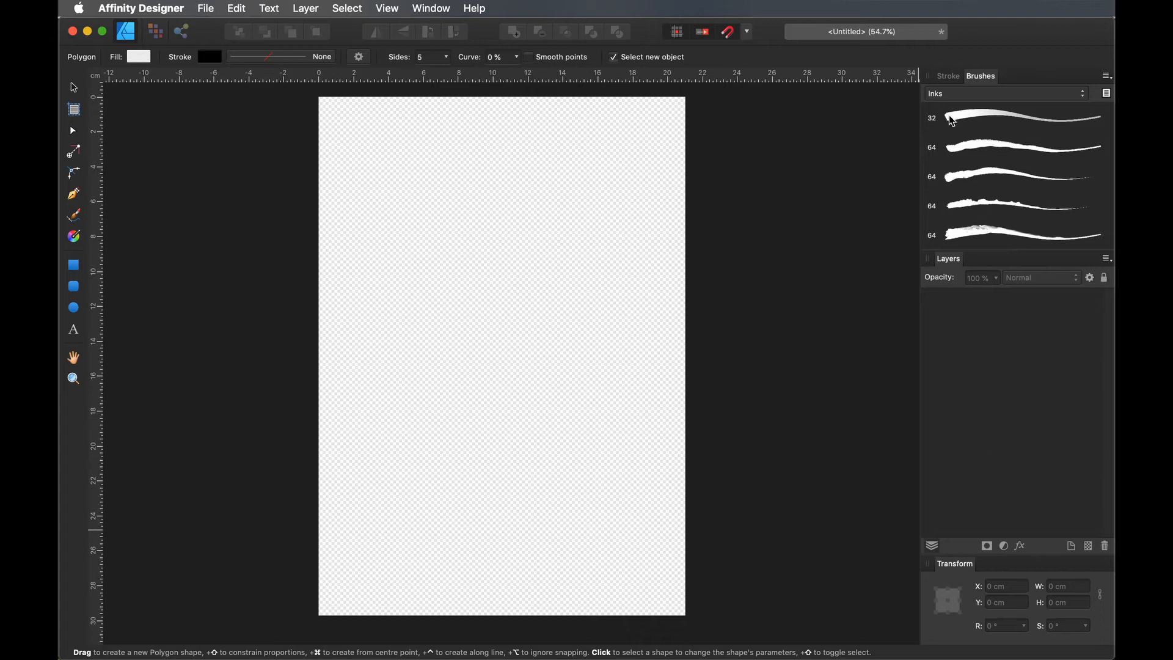
Merge the studio panels into one group ordered Layers, Stroke, Brushes and Transform, with Layers shown.
left_click(953, 77)
left_click(985, 77)
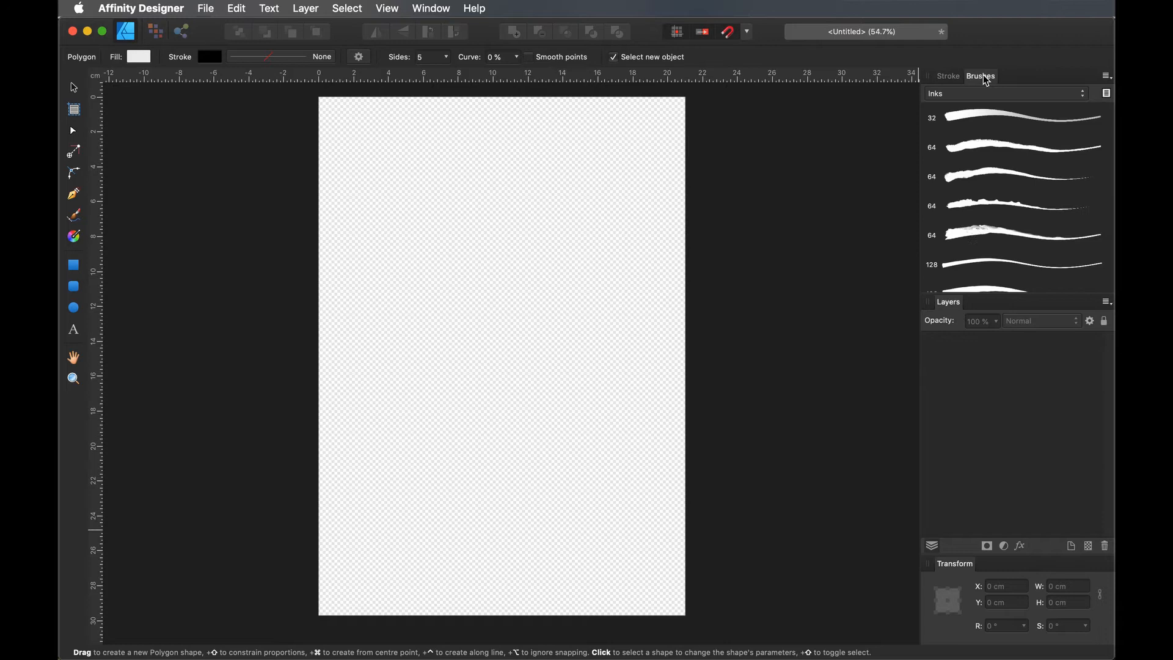
mouse_move(953, 303)
left_mouse_down()
mouse_move(948, 144)
mouse_move(916, 83)
mouse_move(933, 81)
left_mouse_up()
left_click(952, 568)
mouse_move(952, 568)
left_mouse_down()
mouse_move(1076, 144)
mouse_move(1036, 81)
mouse_move(1061, 79)
left_mouse_up()
left_click(948, 82)
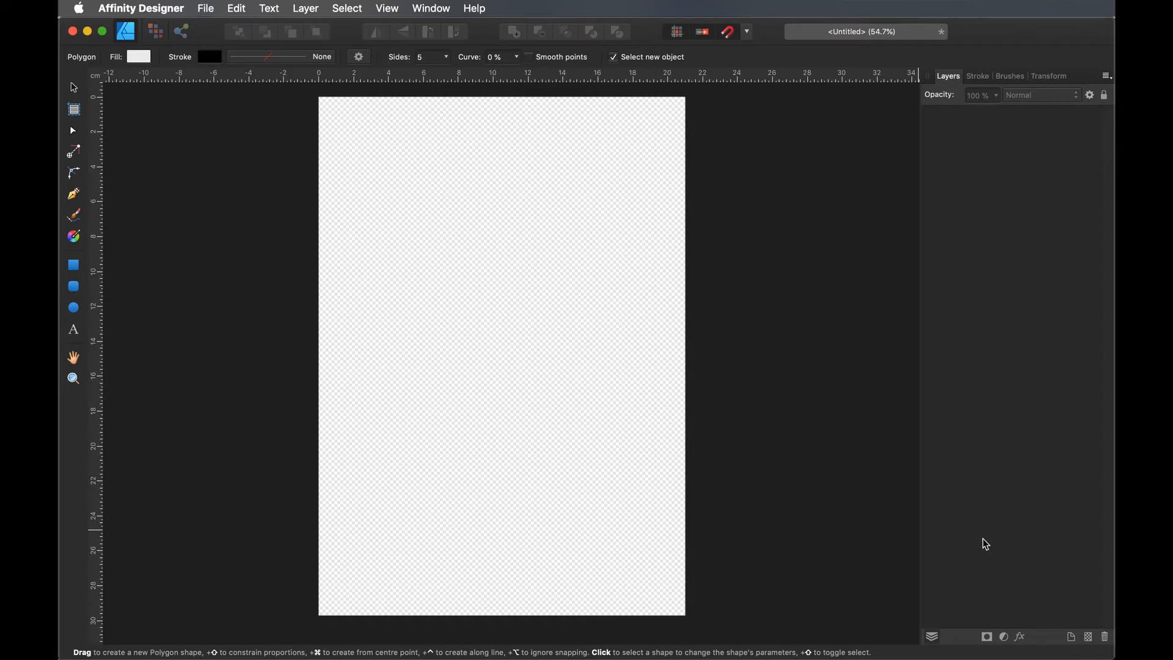
left_click(934, 639)
Insert an artboard at the Document size and look through the preset sizes, keeping Document.
left_click(73, 89)
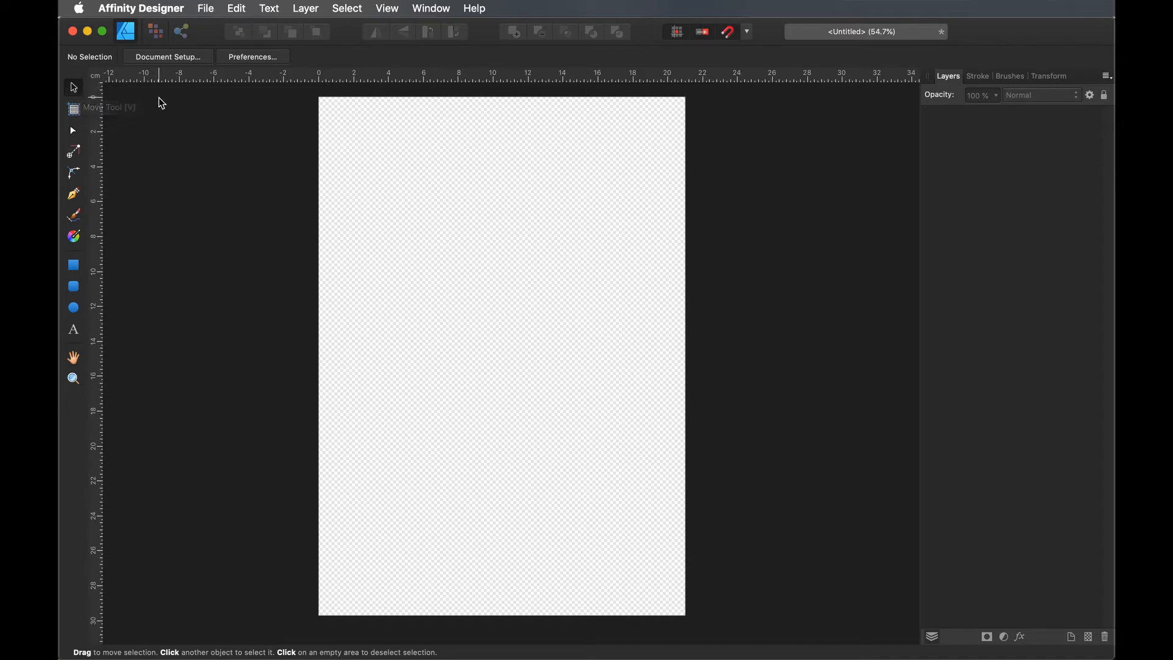
left_click(74, 111)
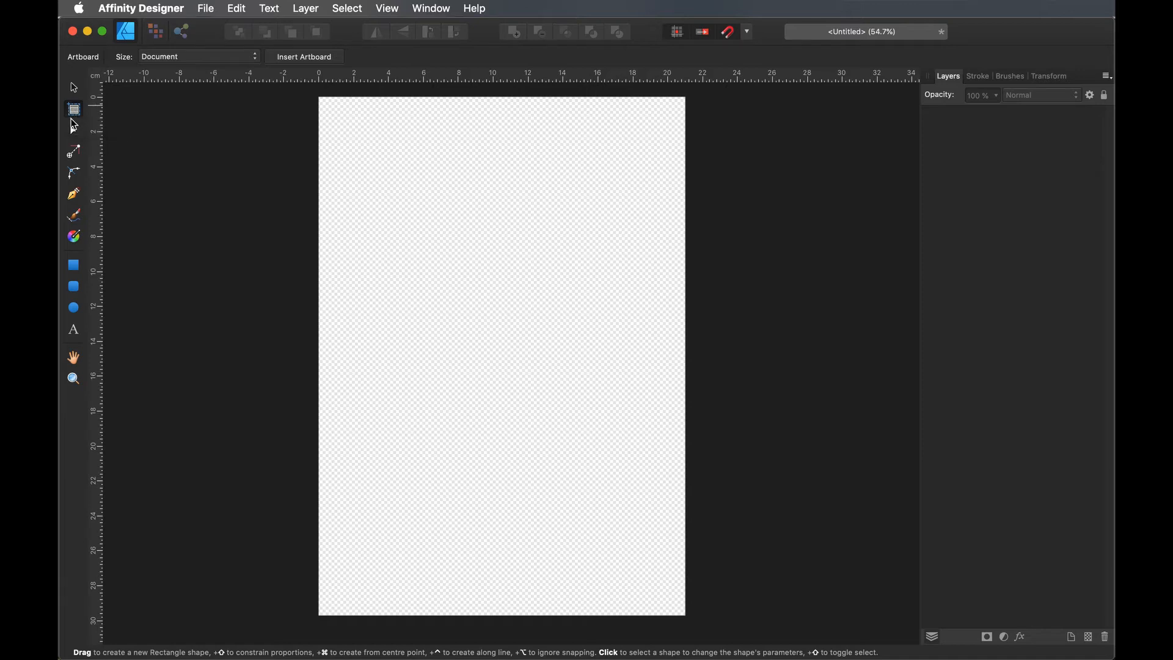
left_click(318, 58)
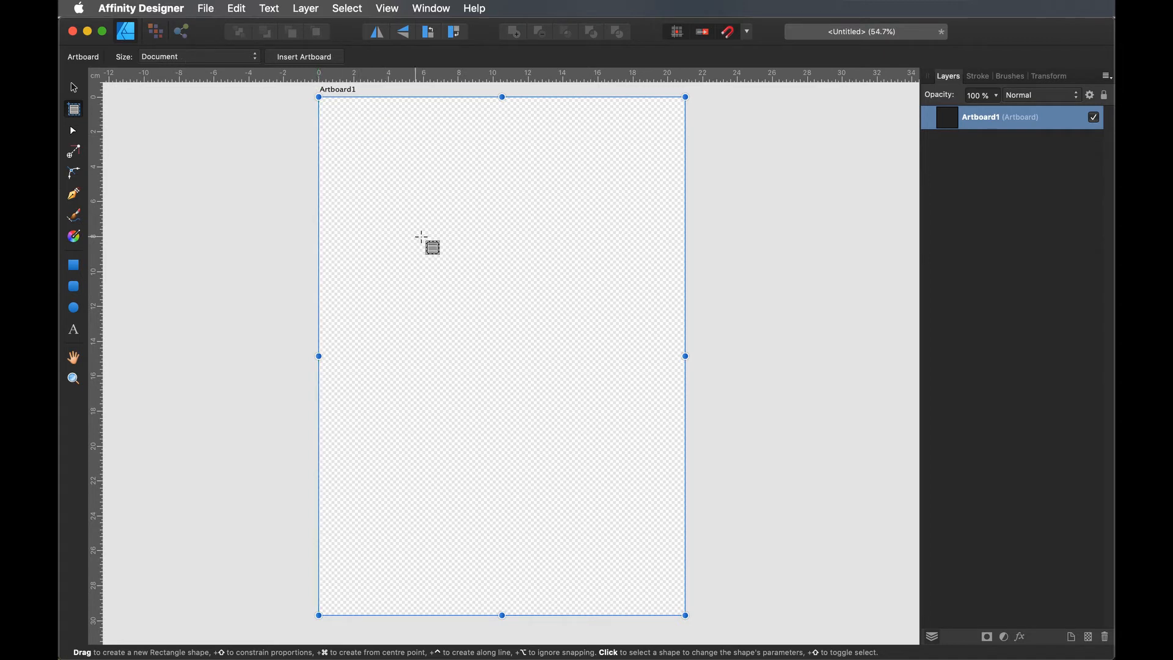
left_click(244, 60)
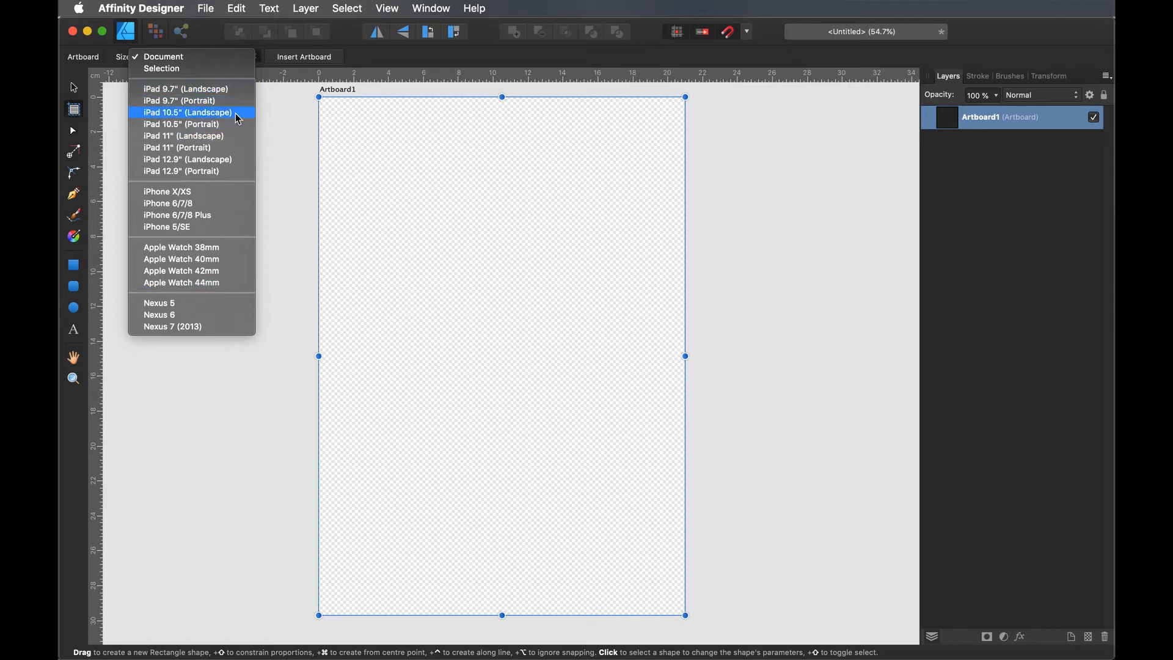
left_click(159, 57)
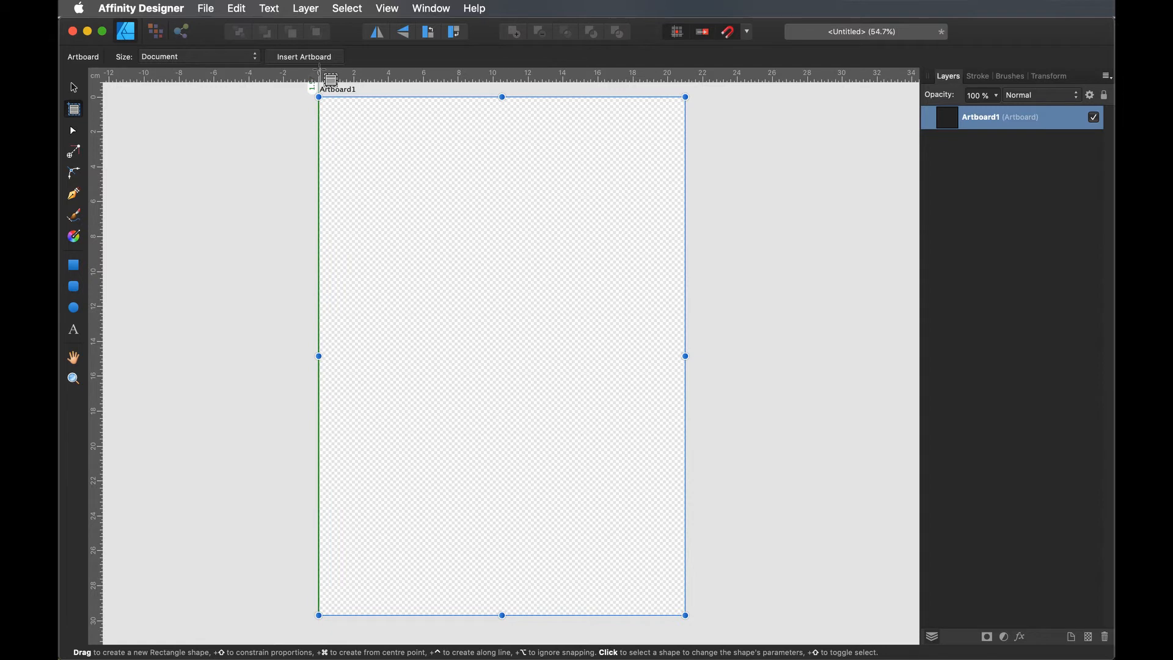
Set the artboard's width to 29.7 cm in its transform values.
left_click(1049, 78)
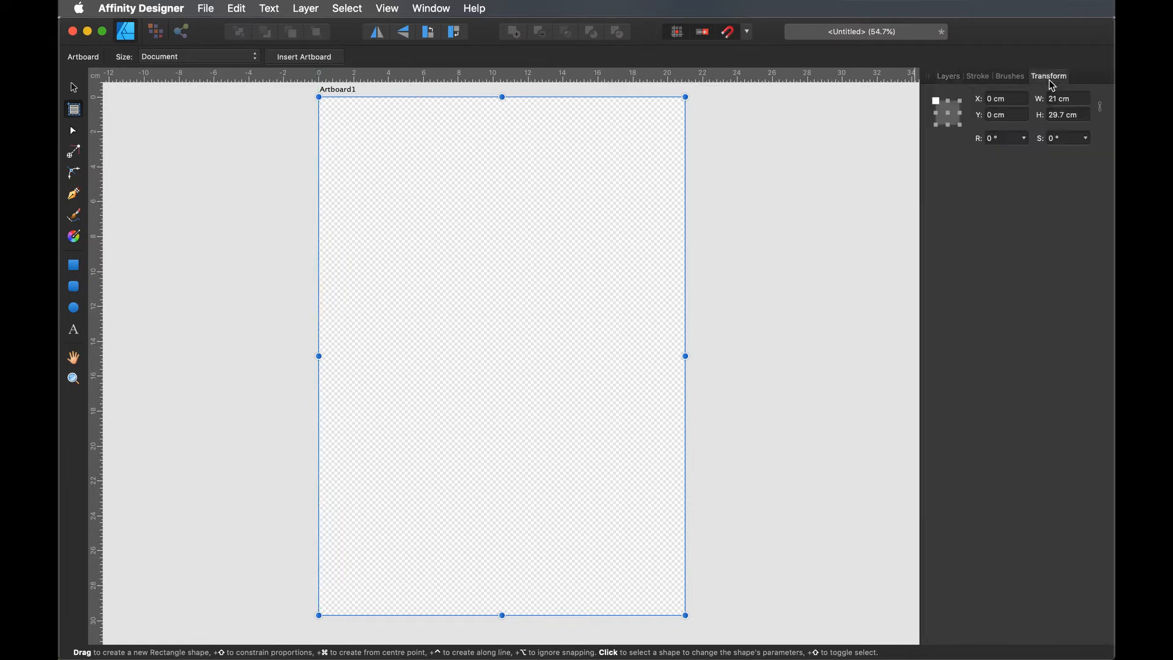
left_click(1061, 119)
left_click(1061, 102)
left_click(1059, 98)
type("29.97")
key("BackSpace")
key("BackSpace")
type("7")
key("Return")
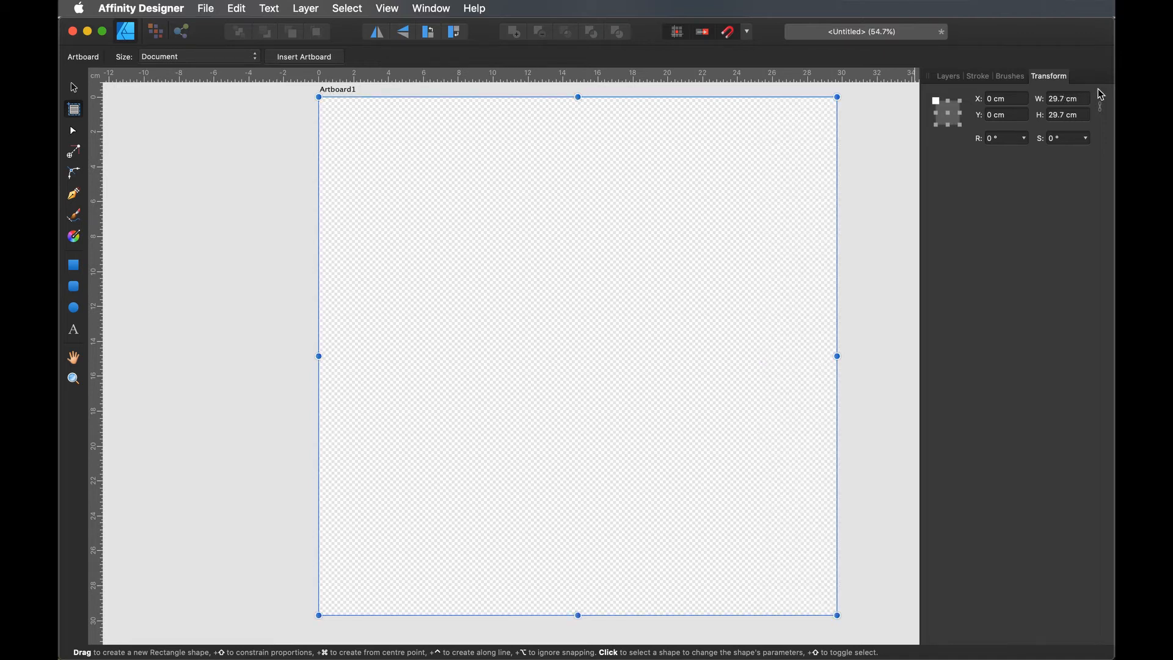
Lock the artboard's aspect ratio and set its height to 40 cm.
left_click(1100, 107)
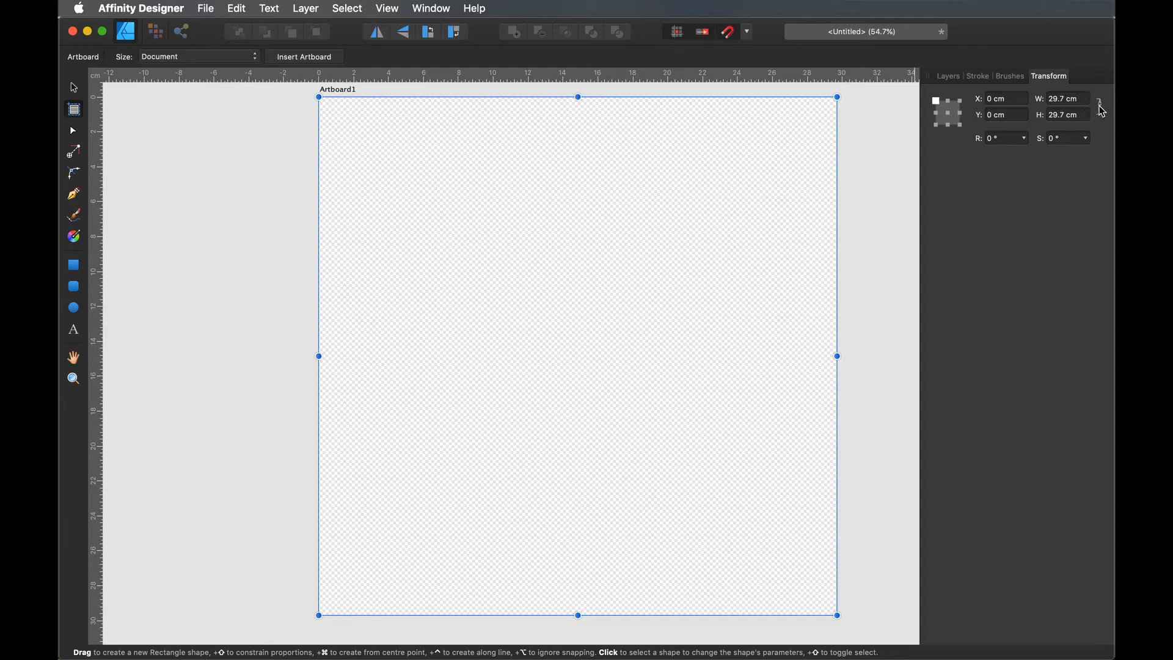
left_click(1061, 116)
type("40")
key("Return")
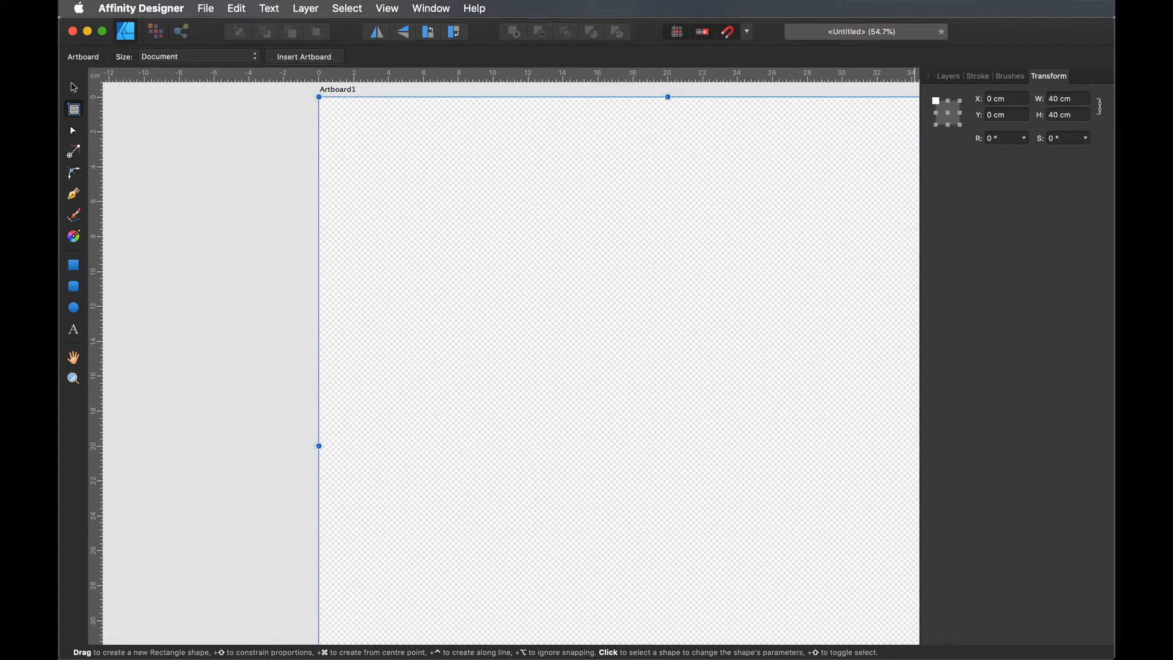
Undo the artboard's size changes and its insertion, and return to the Layers panel.
key("super+z")
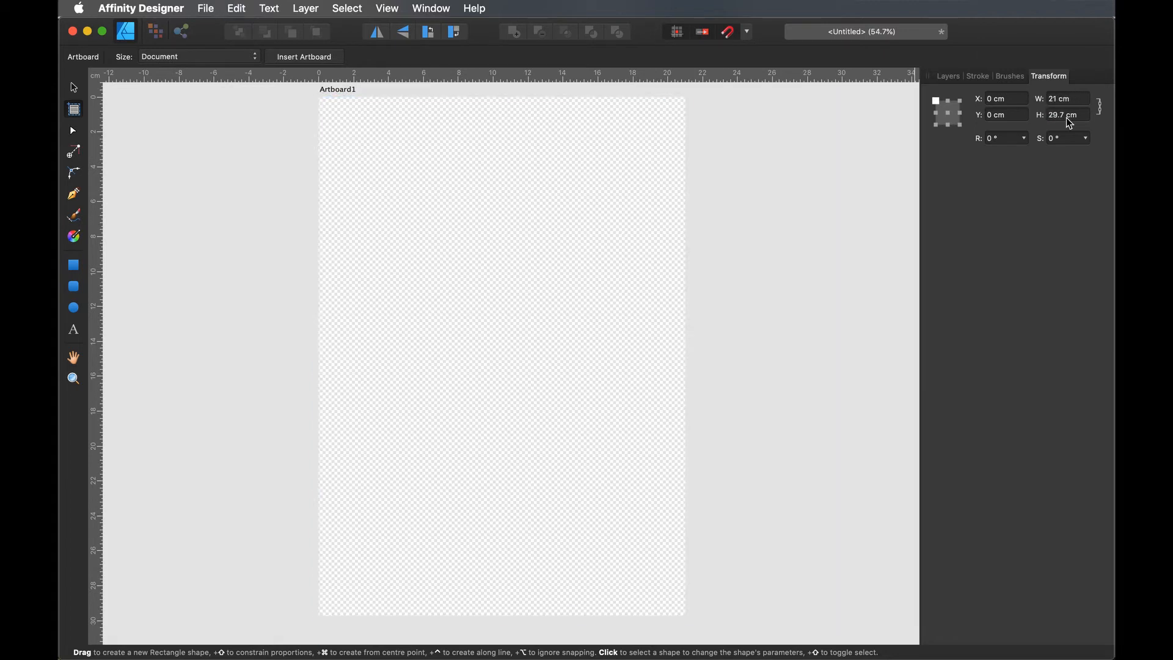
key("super+z")
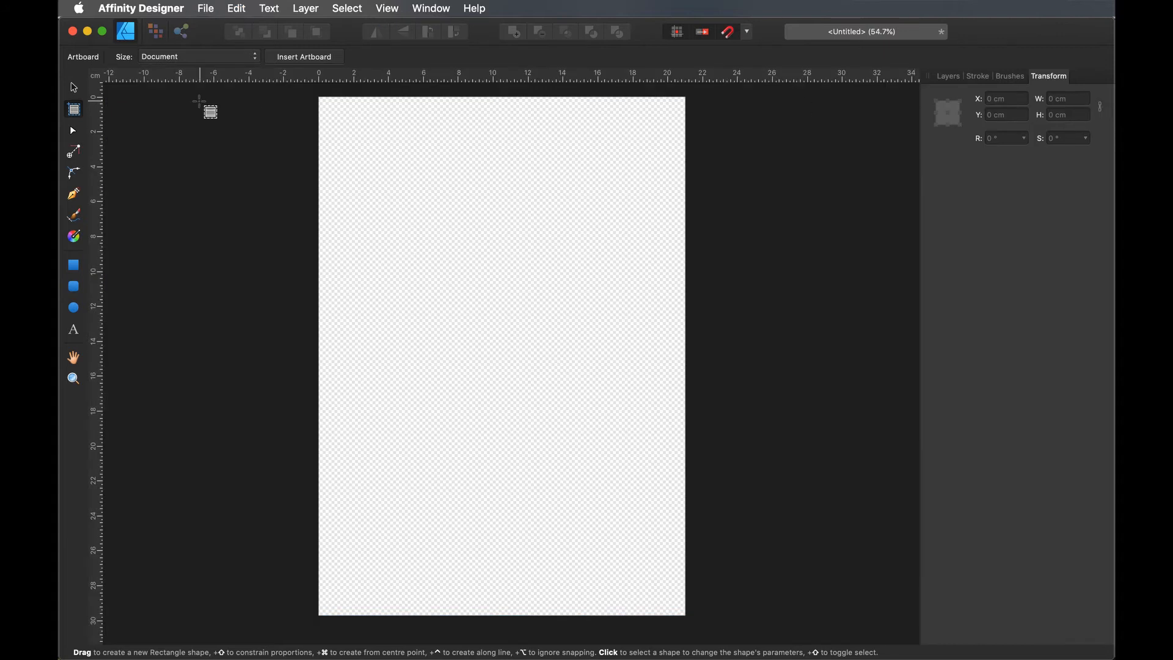
left_click(951, 76)
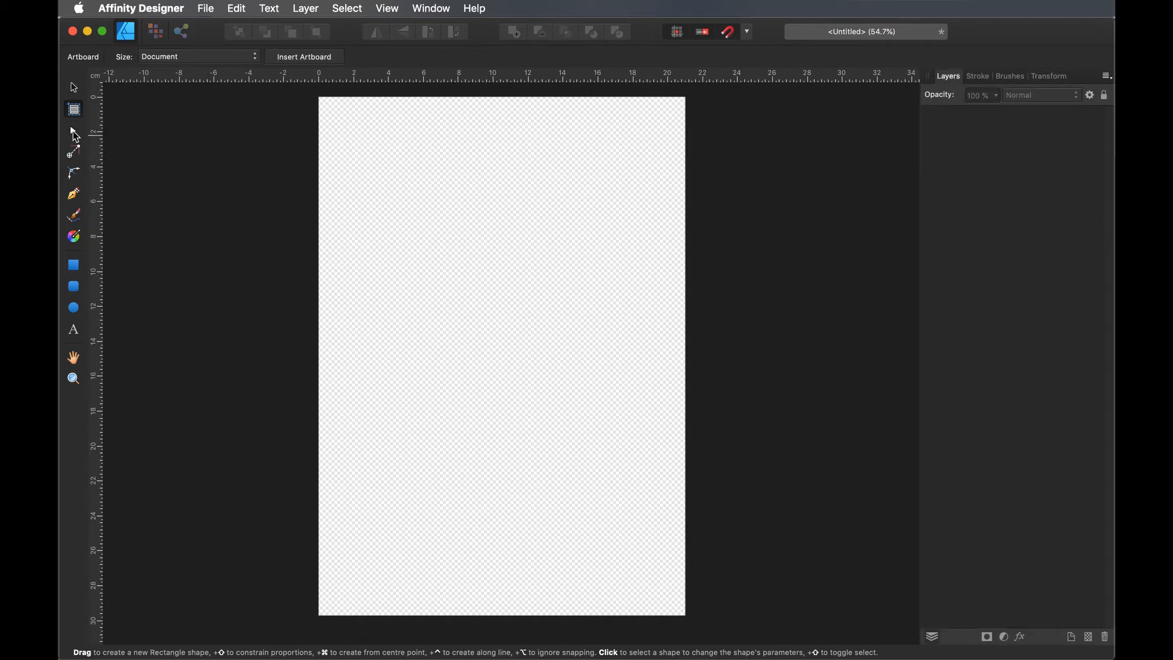
Examine the context options of the Node, Pen, Rectangle, Point Transform and Corner tools.
left_click(73, 132)
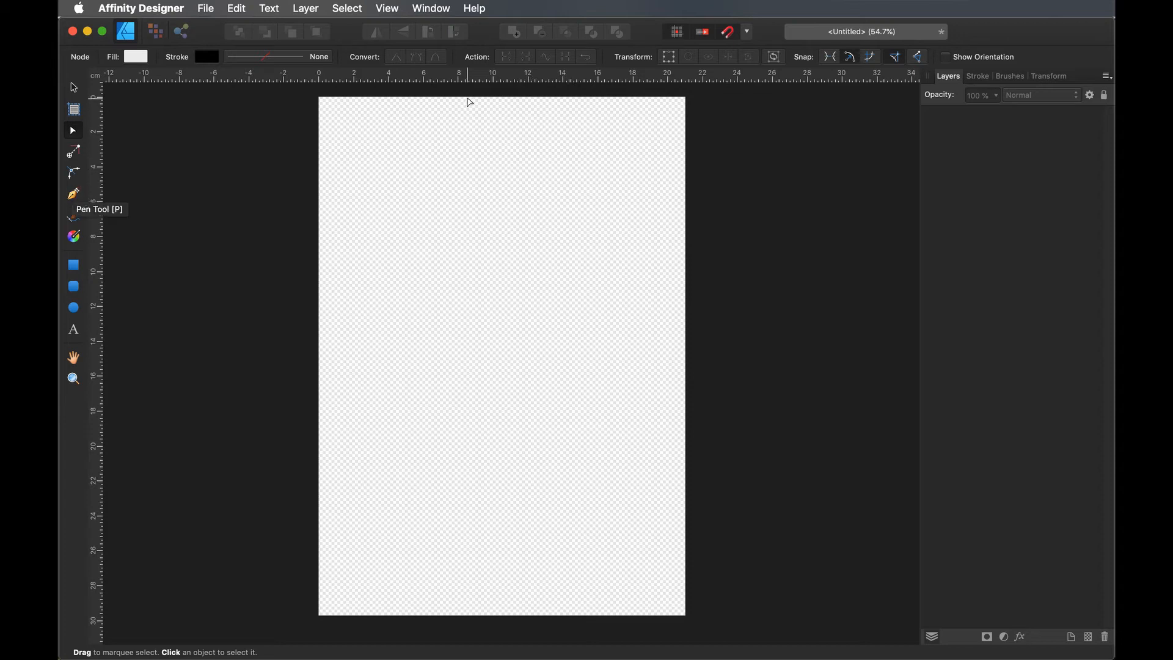
left_click(73, 195)
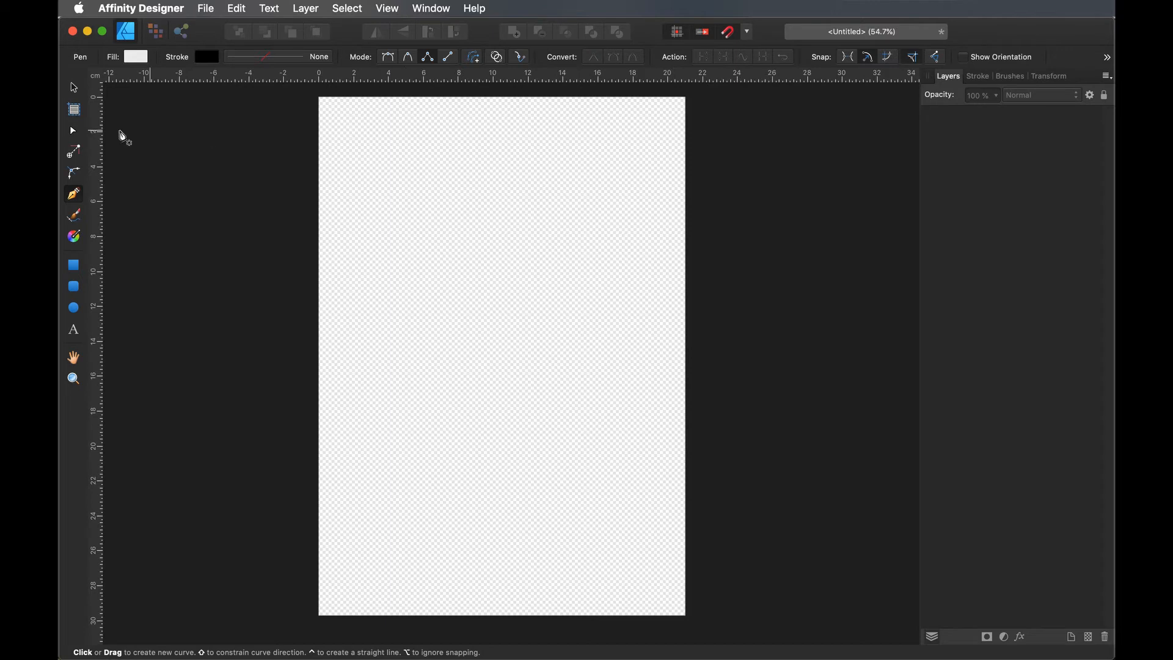
left_click(73, 130)
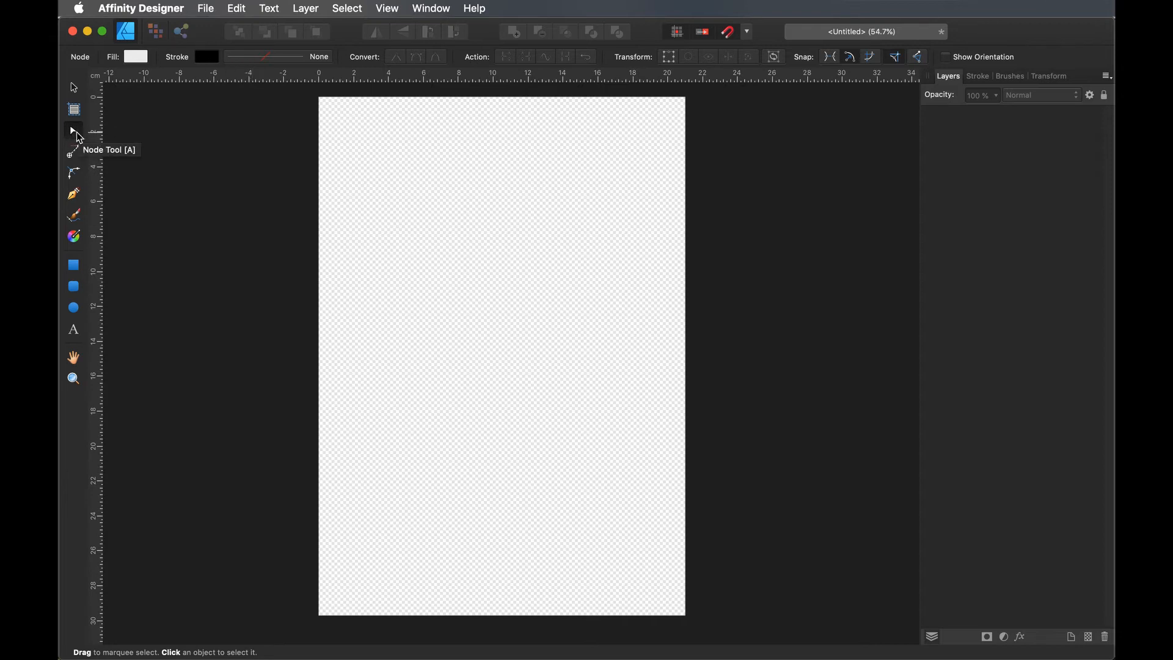
left_click(74, 195)
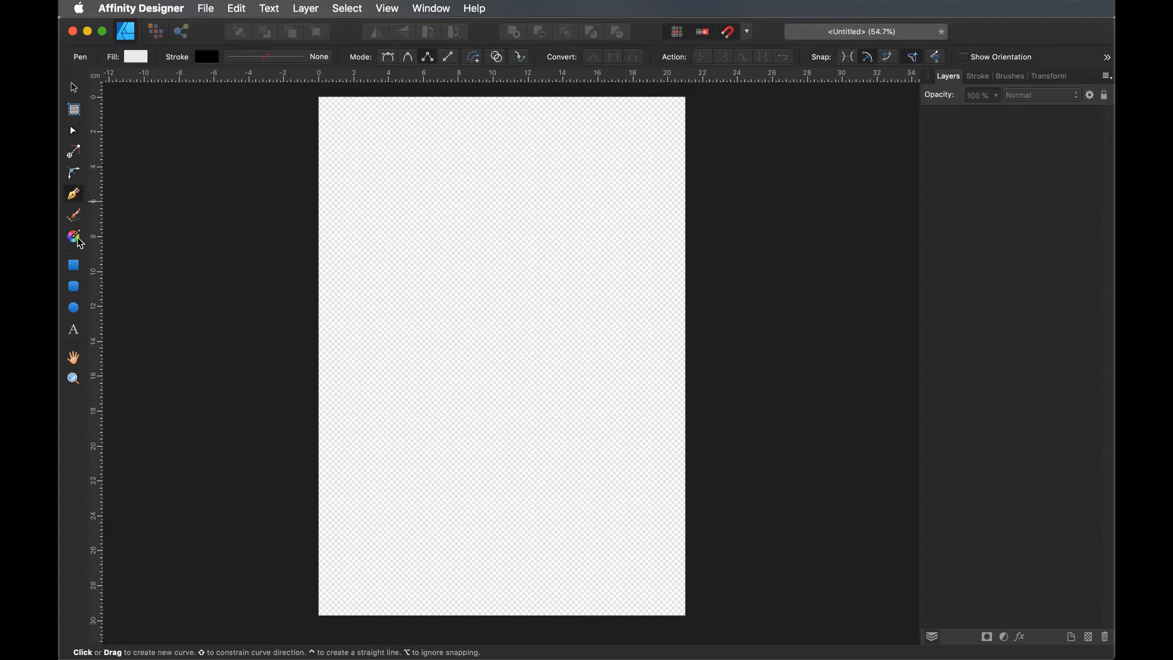
left_click(75, 267)
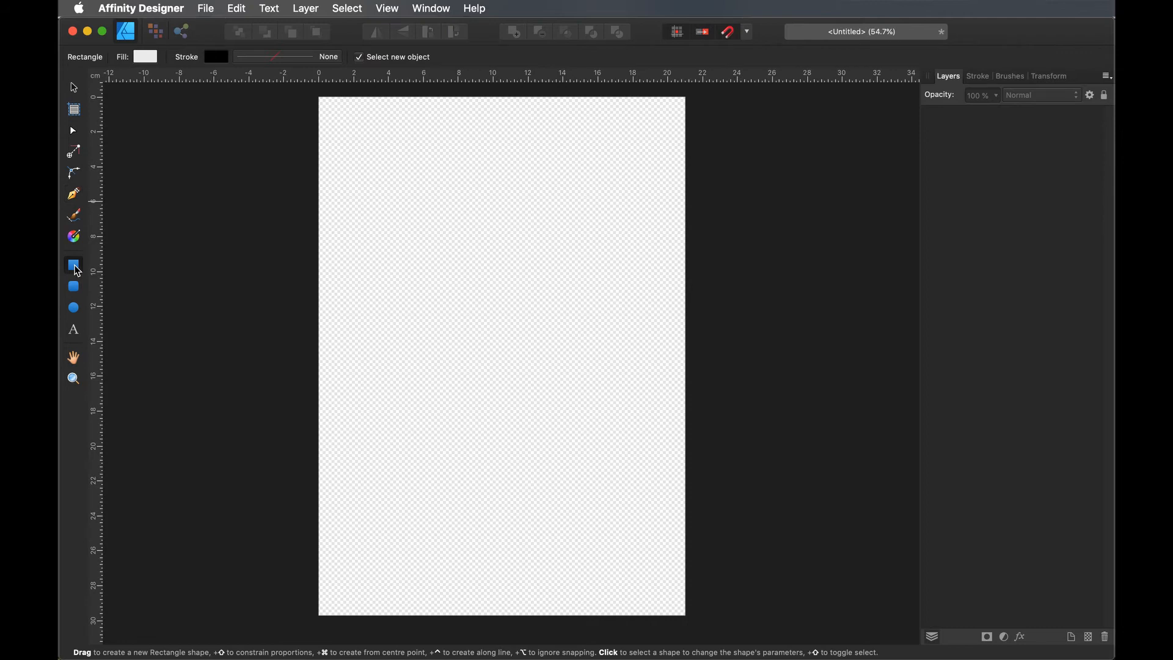
left_click(72, 151)
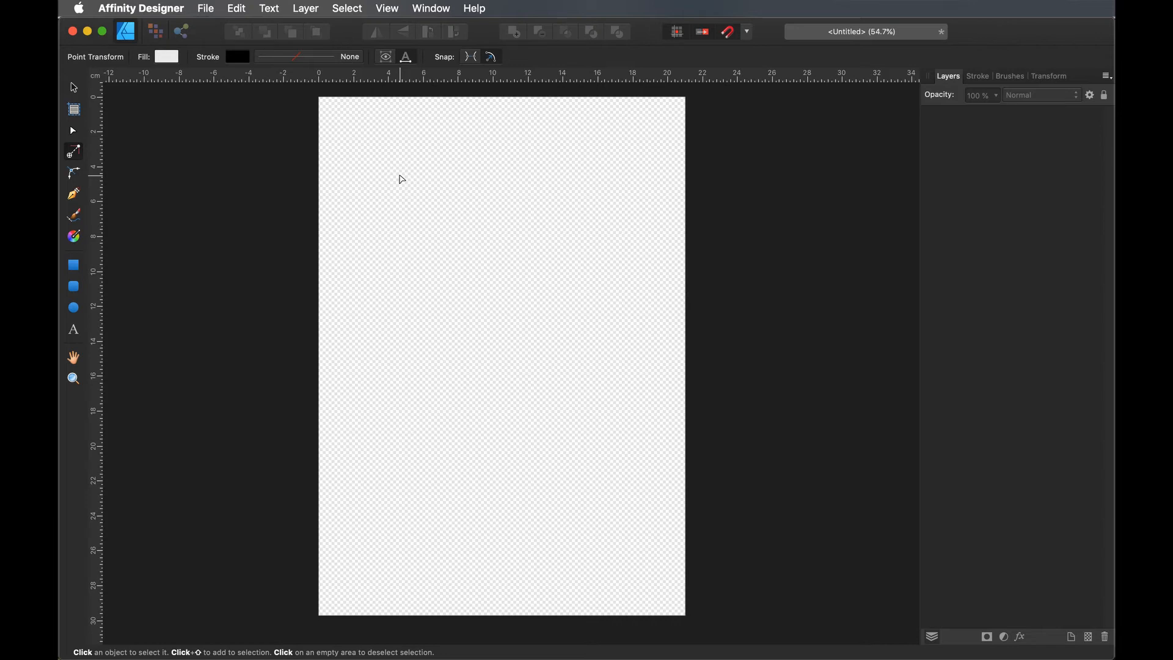
left_click(76, 176)
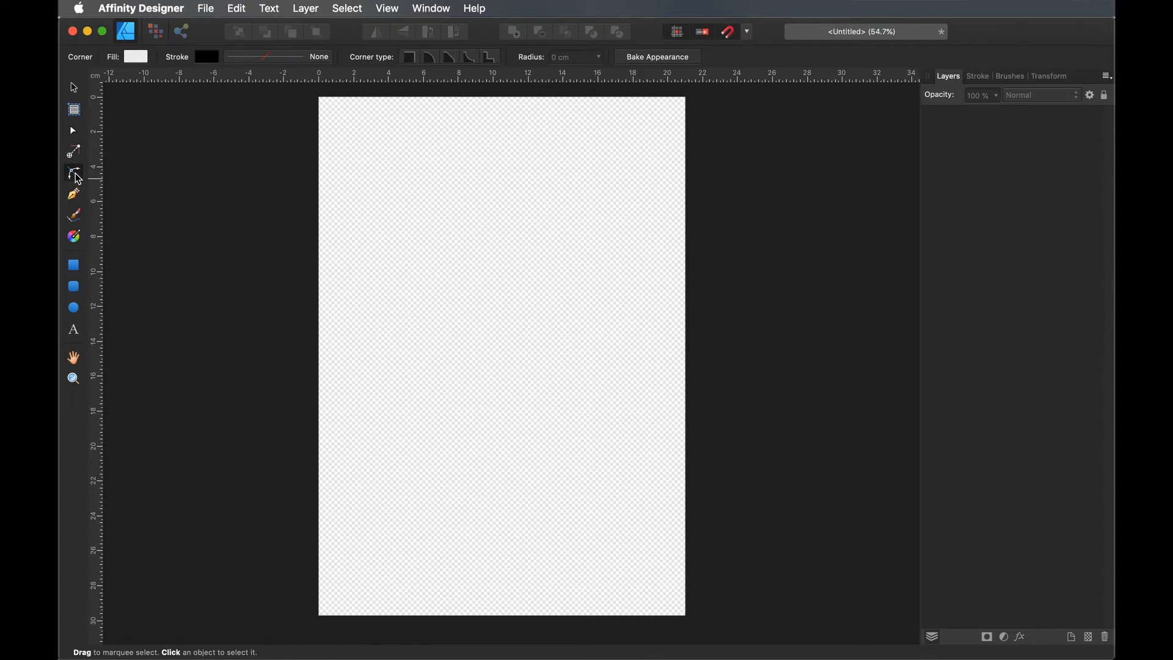
Draw a closed five-sided straight-edged shape with the Pen tool in the upper half of the page.
left_click(73, 194)
left_click(368, 232)
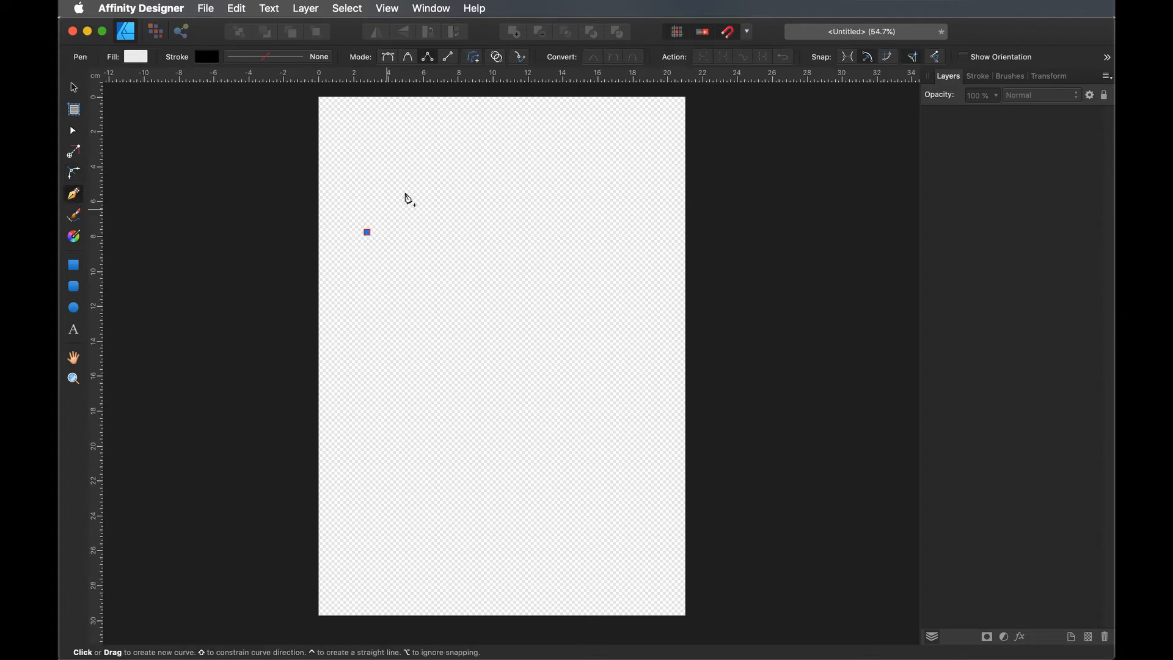
left_click(433, 170)
left_click(482, 201)
left_click(483, 272)
left_click(423, 264)
left_click(367, 232)
Try rounding the five-sided shape's leftmost corner with the Corner tool and bake its appearance.
left_click(73, 174)
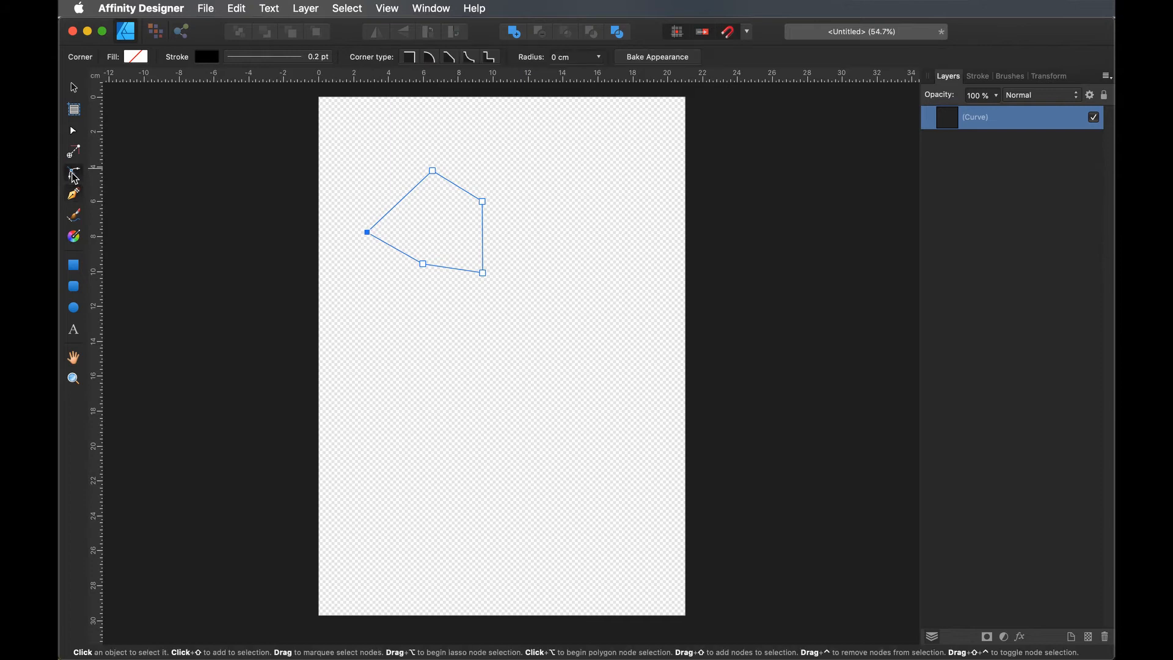
left_click(430, 57)
left_click(566, 58)
left_click(567, 57)
left_click_drag(566, 56, 552, 55)
type("2")
left_click(562, 59)
key("BackSpace")
type("m")
left_click(657, 59)
Examine the rounded leftmost corner of the shape up close.
key("super+equal")
key("super+equal")
scroll(379, 239, "up", 4)
scroll(378, 239, "left", 5)
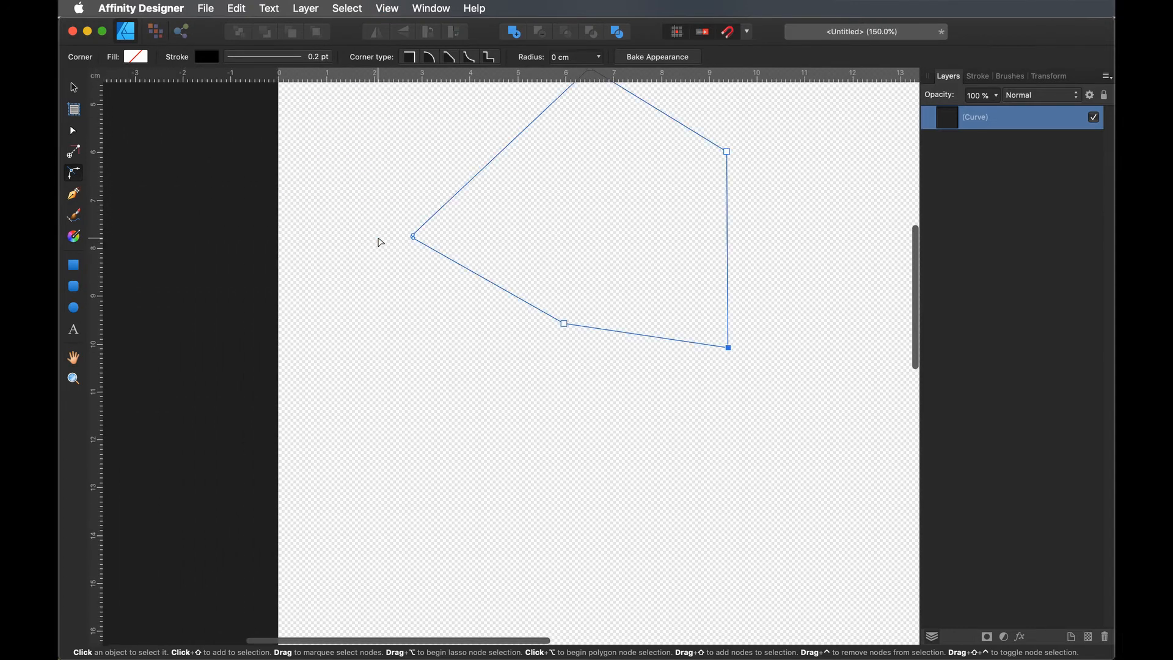
key("super+equal")
key("super+equal")
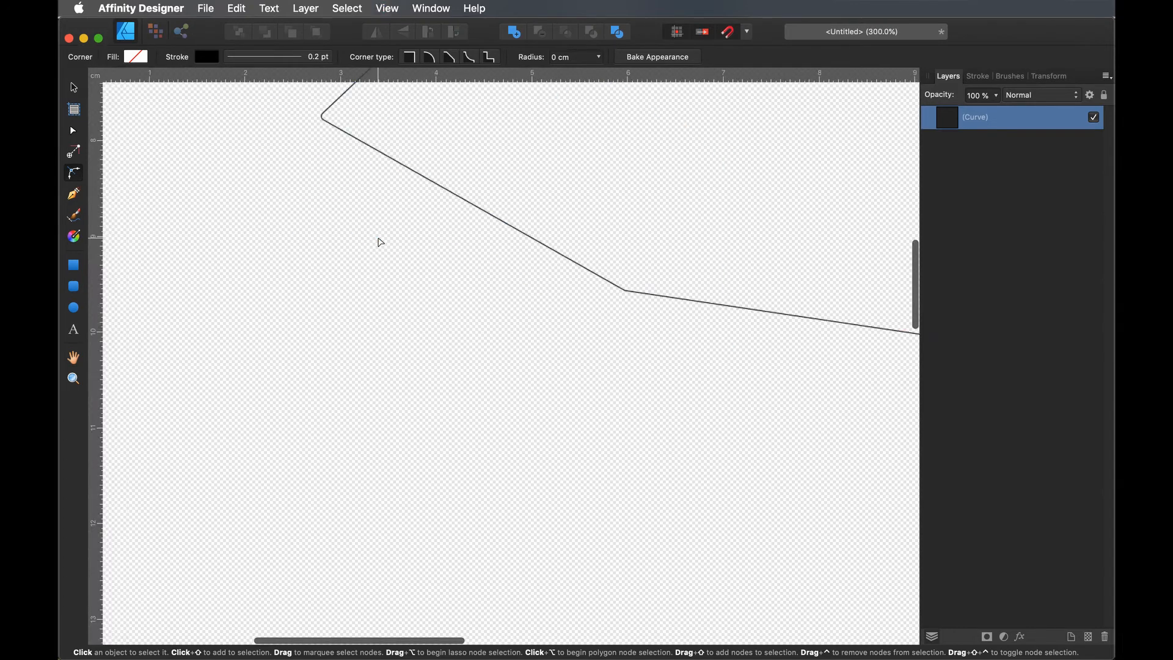
scroll(378, 239, "up", 4)
scroll(378, 238, "left", 3)
key("super+equal")
key("super+equal")
key("super+equal")
key("super+equal")
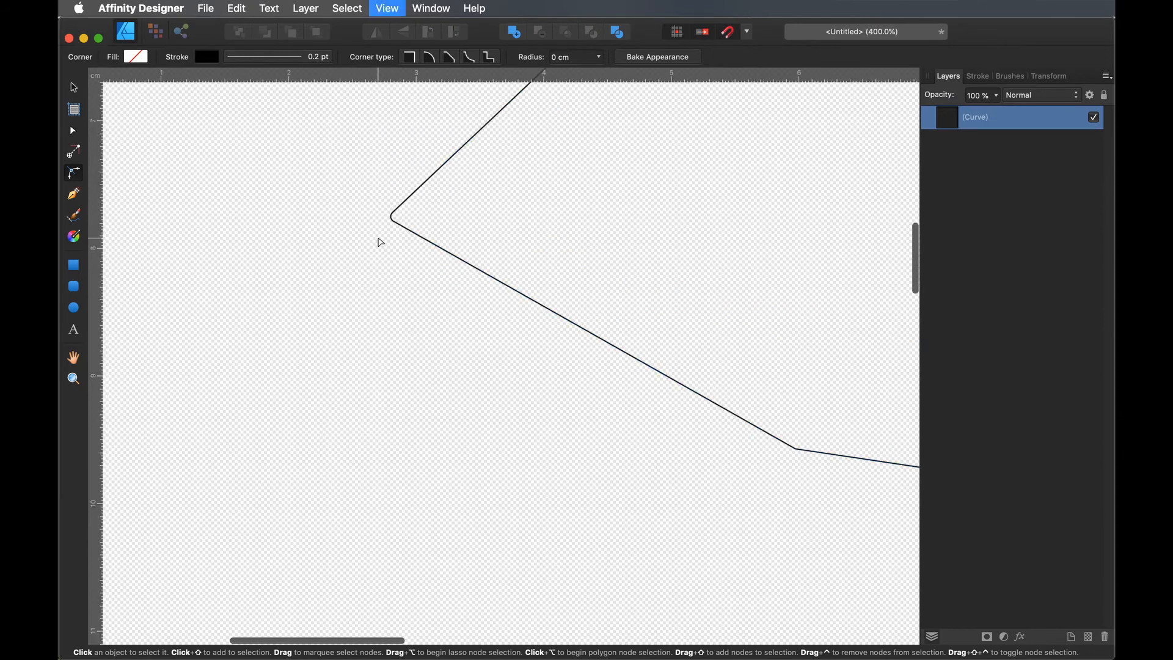
scroll(380, 241, "up", 4)
scroll(379, 241, "left", 5)
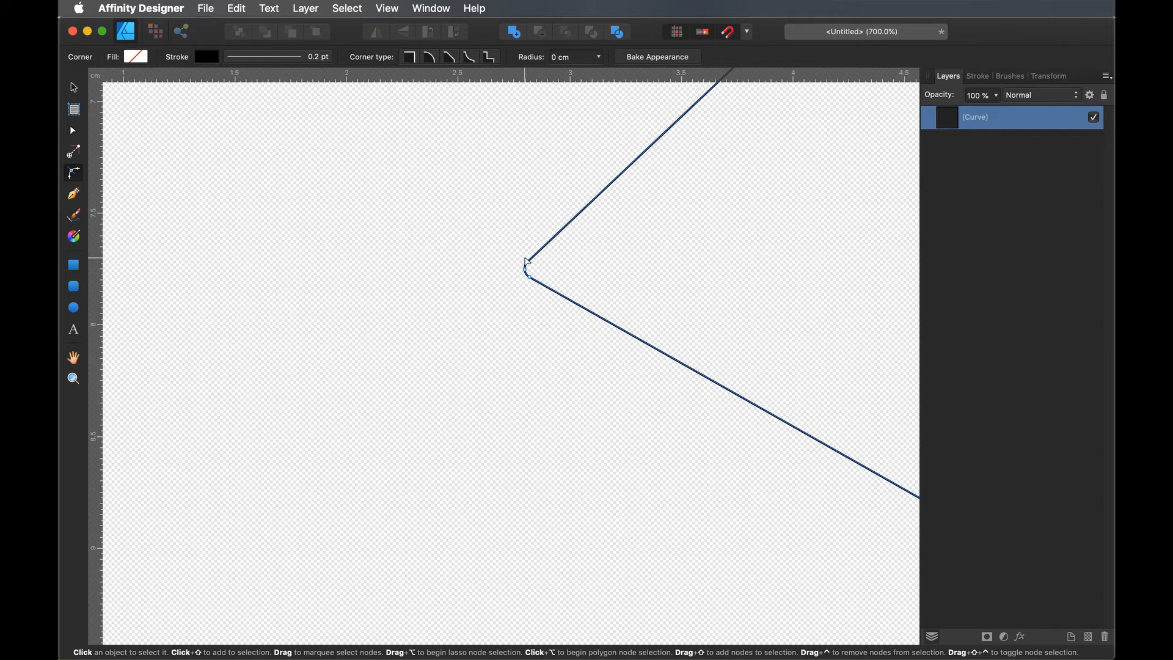
Undo the last two corner edits on the shape.
left_click(518, 273)
key("super+z")
key("super+z")
key("super+equal")
key("super+equal")
key("super+equal")
key("super+equal")
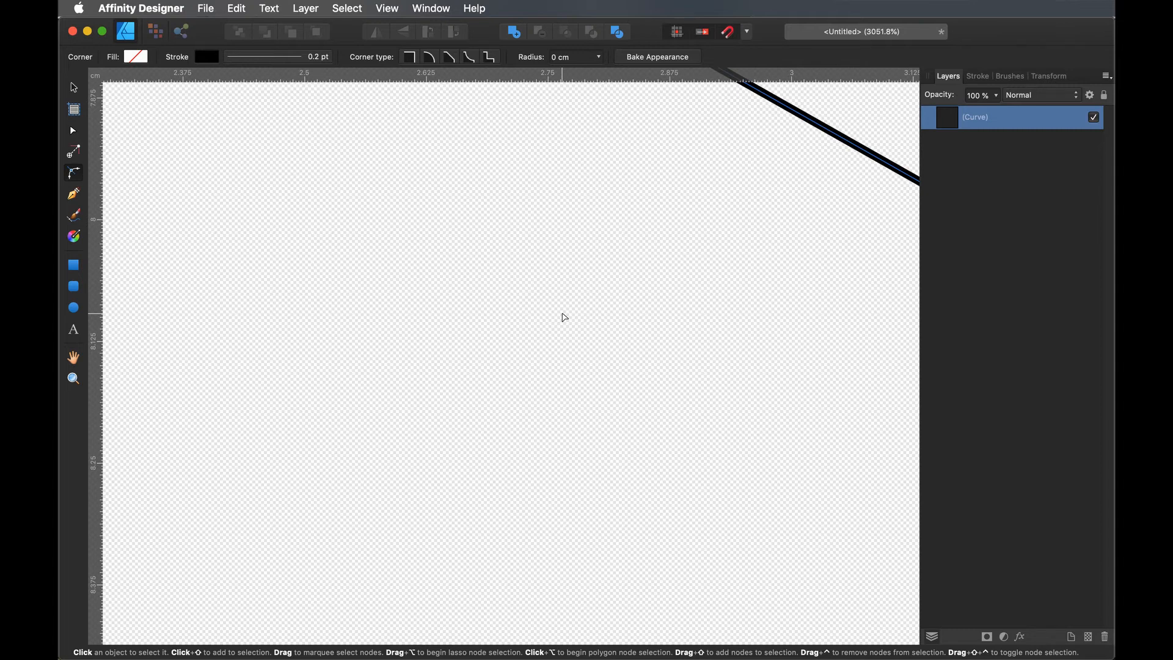
Draw a straight two-node line with the Pen tool beside the five-sided shape and reposition its end node.
key("super+0")
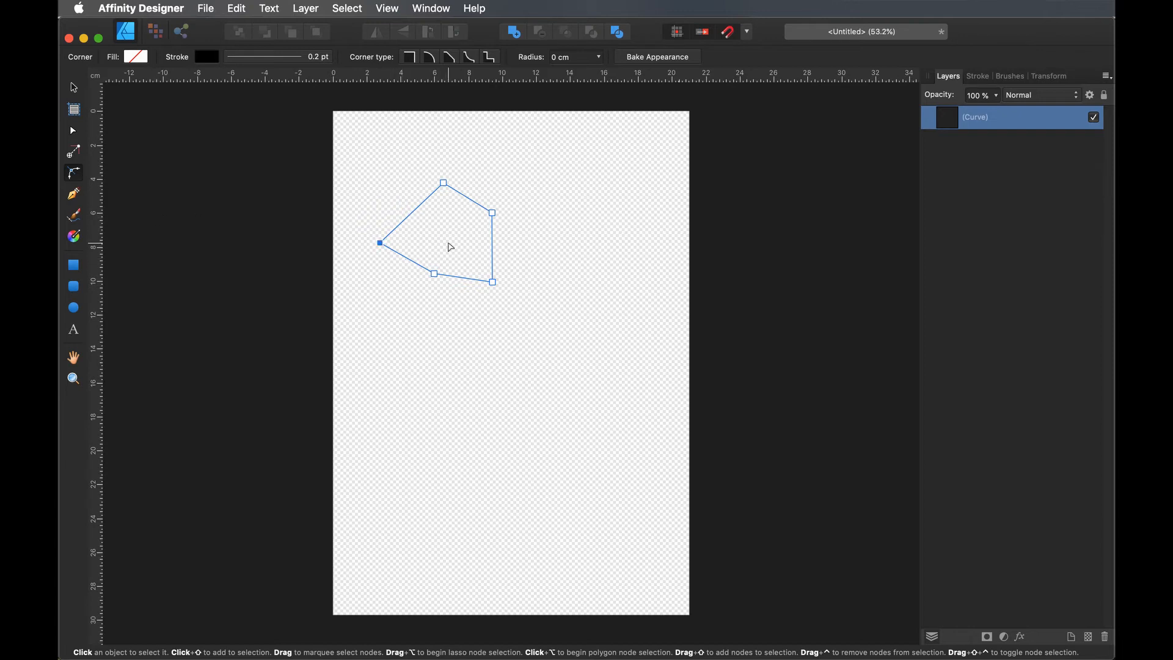
left_click(73, 195)
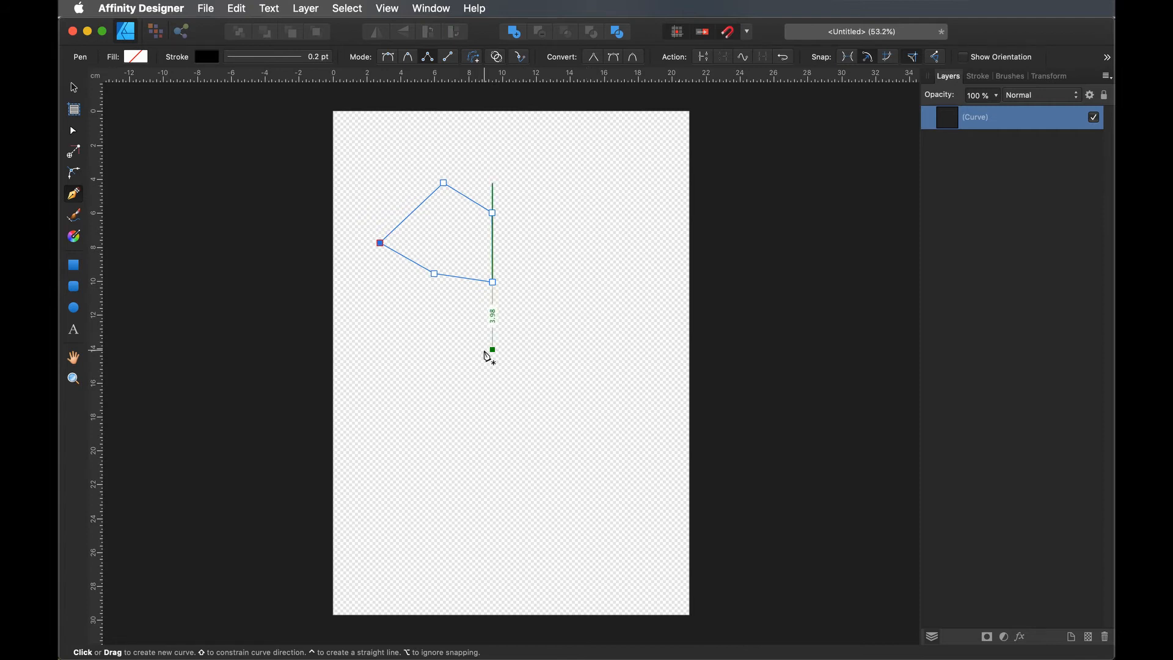
left_click(535, 323)
left_click(579, 233)
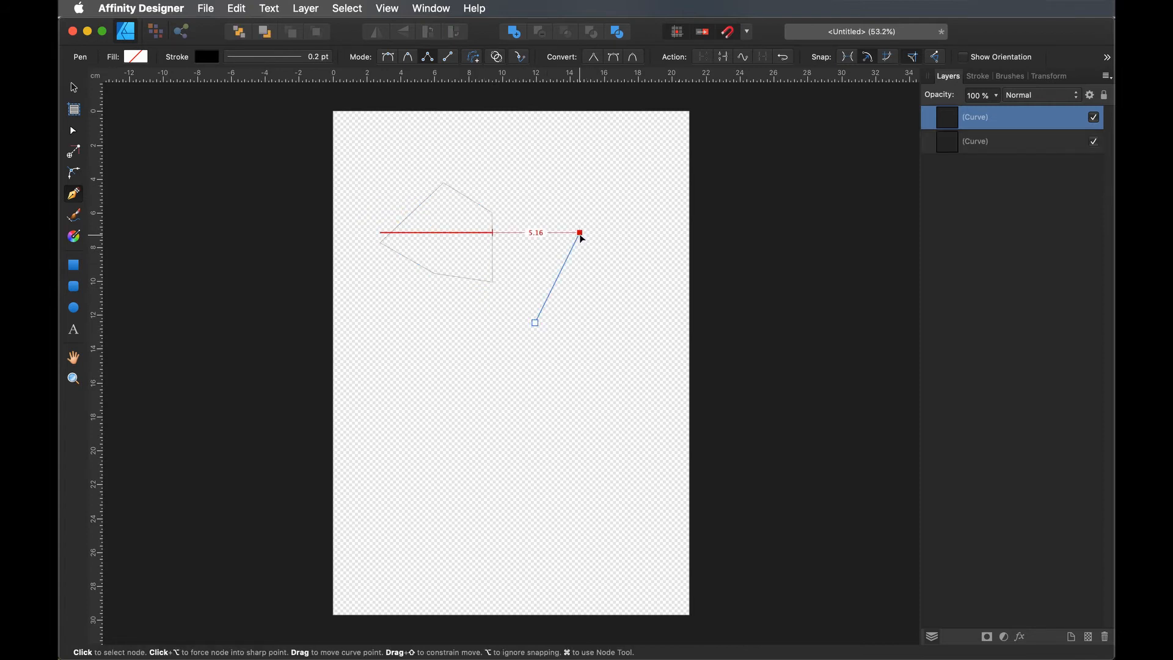
left_click_drag(581, 236, 547, 205)
Undo the new line and the earlier edits that built the five-sided shape.
key("super+z")
key("super+z")
key("super+z")
key("super+z")
key("super+z")
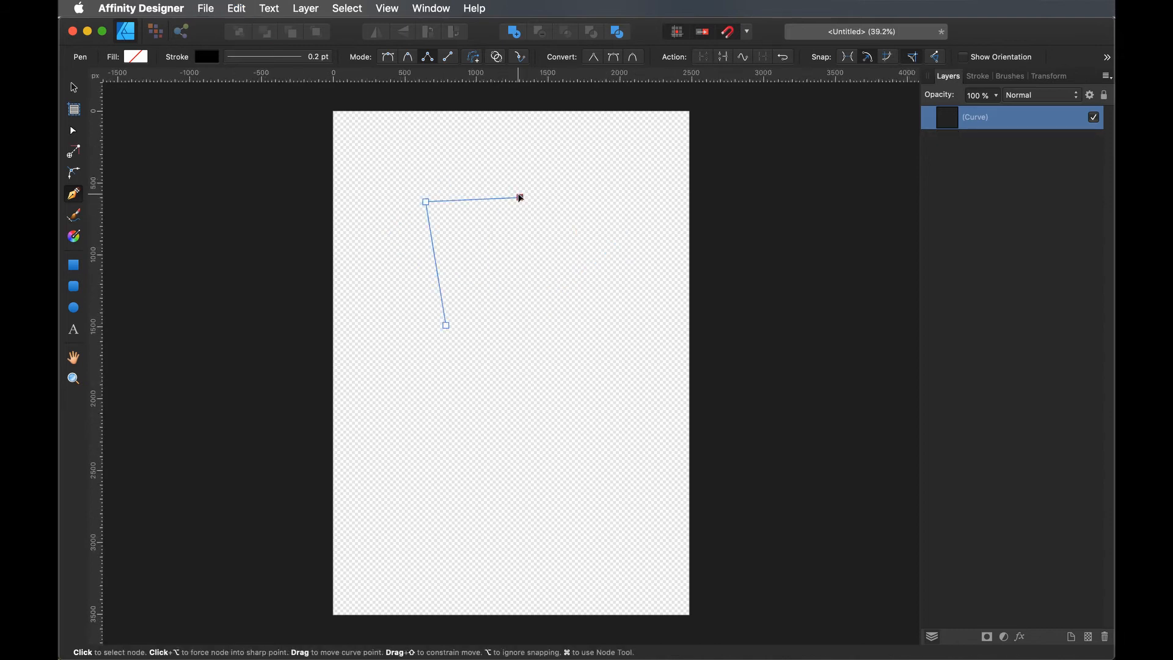
Close the Pen tool outline with curved edges and draw a separate bowed curve outside its straight edge.
left_click_drag(519, 196, 545, 241)
left_click_drag(498, 292, 516, 319)
left_click(446, 325)
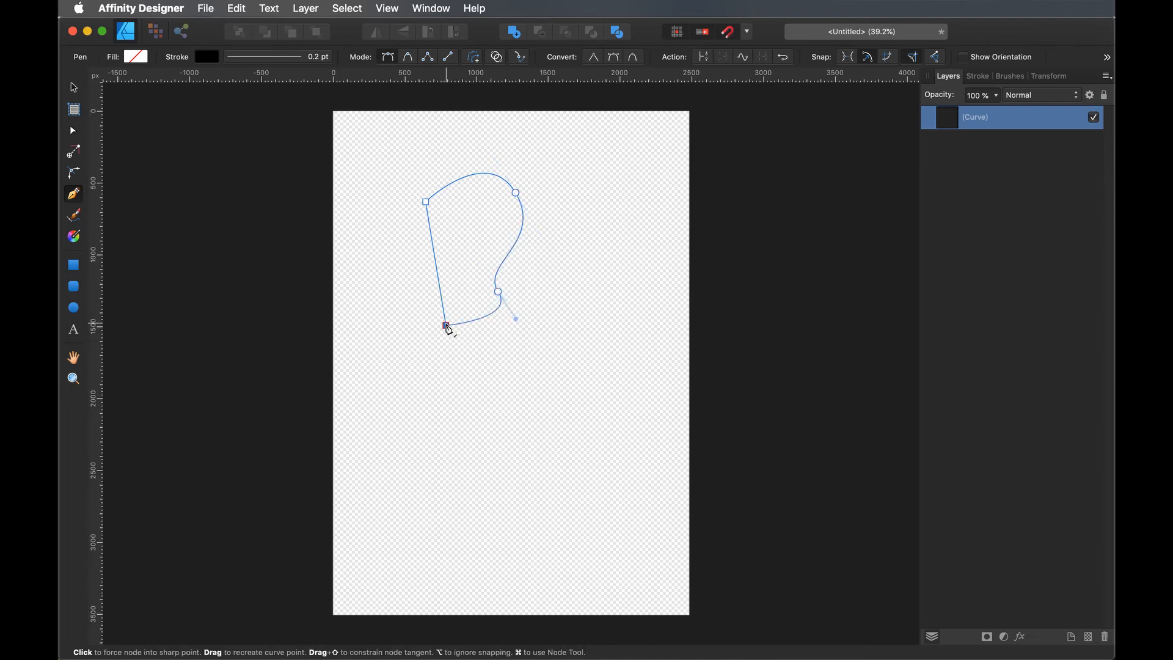
left_click_drag(446, 325, 426, 373)
left_click_drag(427, 205, 524, 193)
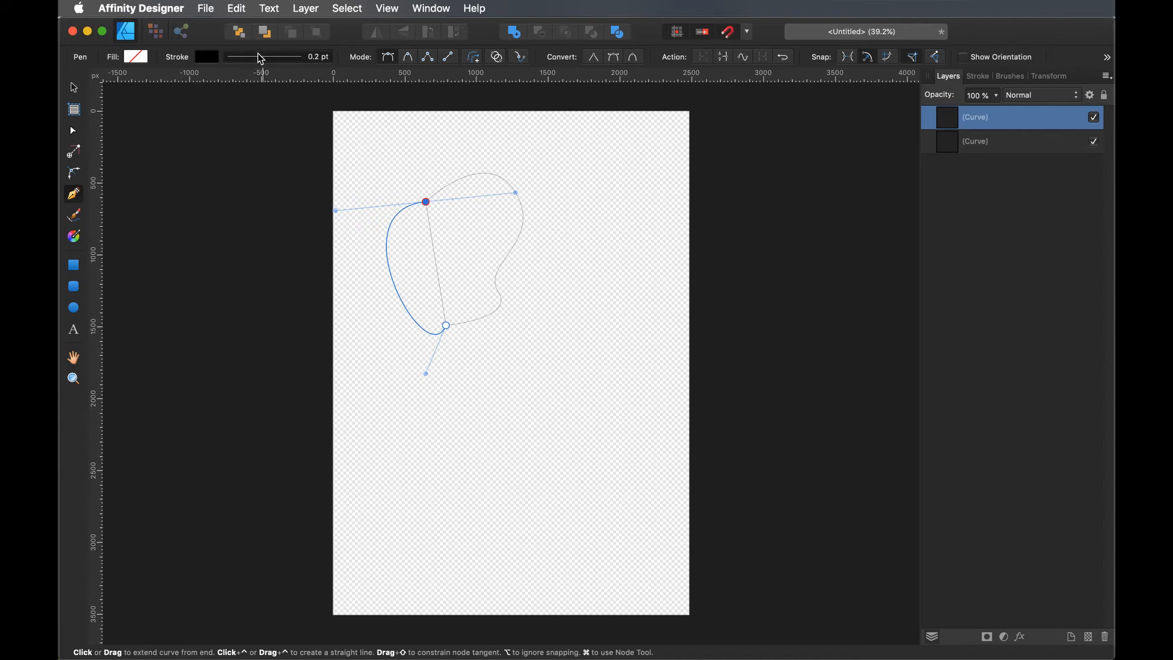
Set the stroke width of the selected bowed curve to 3 pt.
left_click(263, 57)
left_click(337, 104)
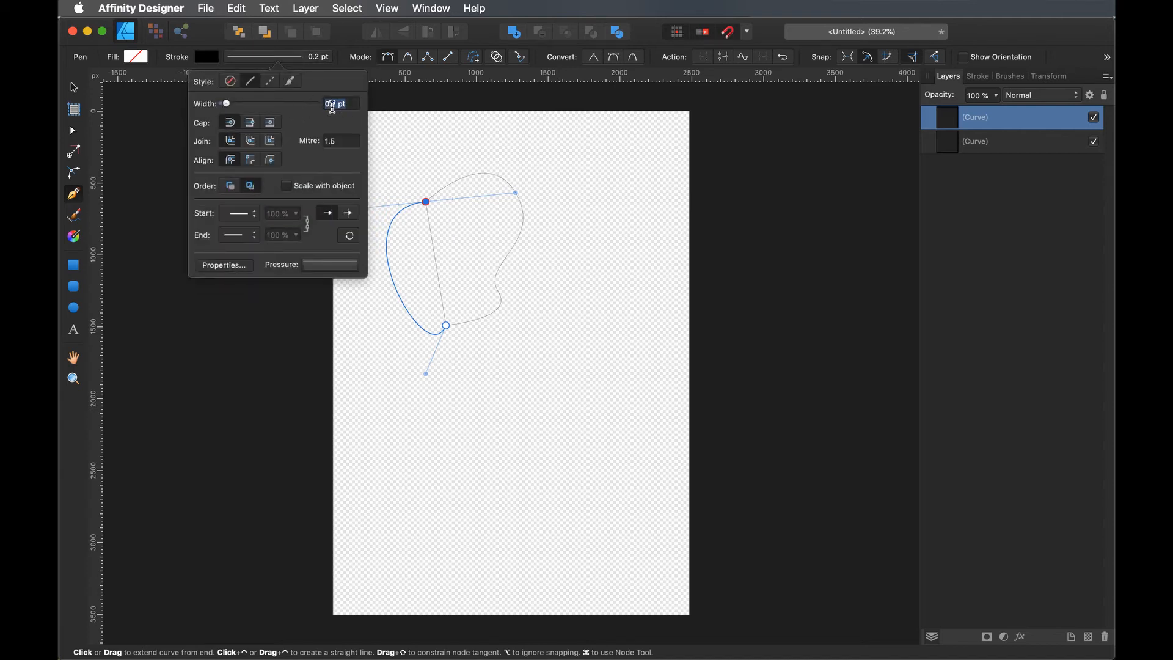
type("3")
key("Return")
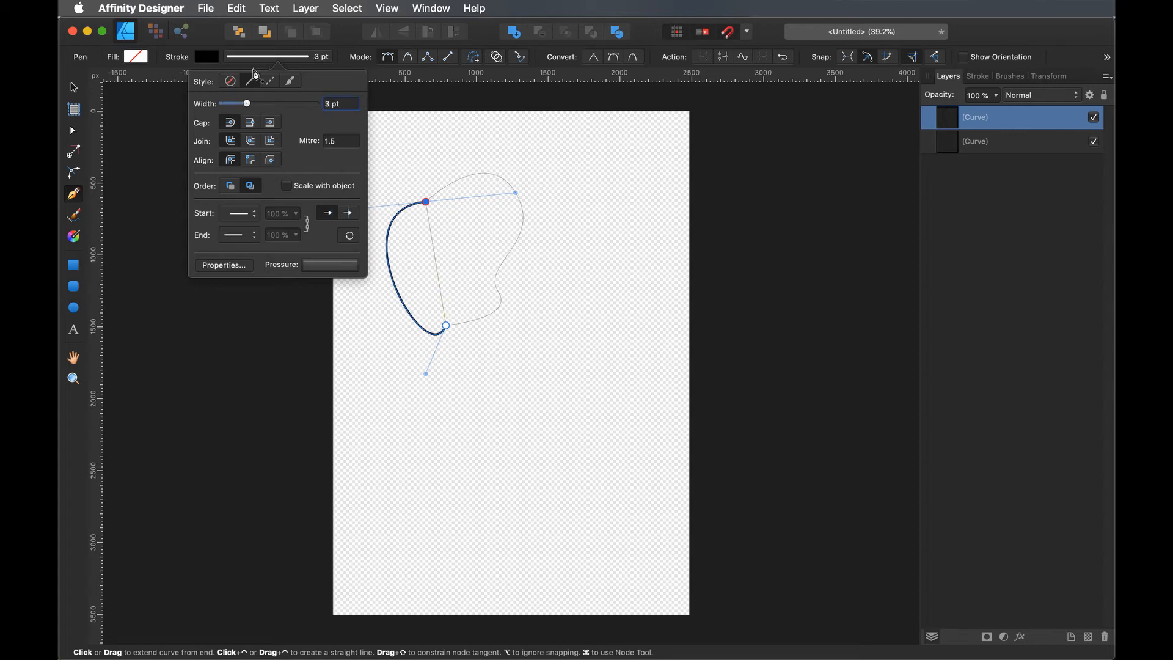
left_click(258, 63)
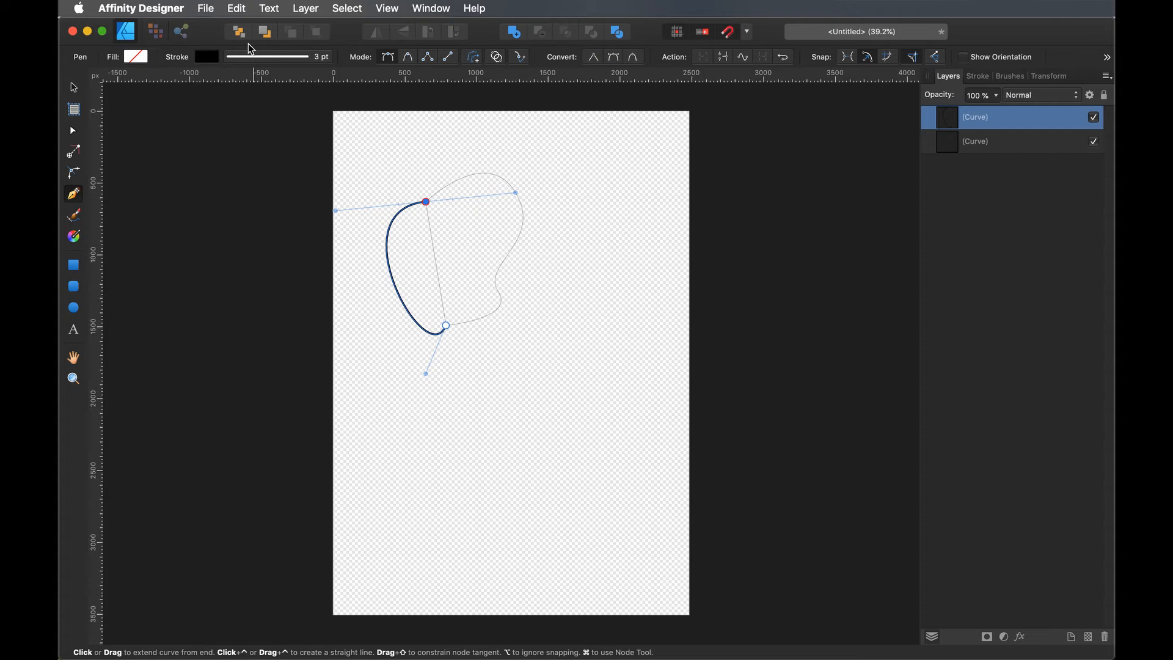
Undo the stroke width change and all the drawn Pen tool segments until the page is empty.
key("super+z")
key("super+z")
key("super+z")
key("super+z")
key("super+z")
key("super+z")
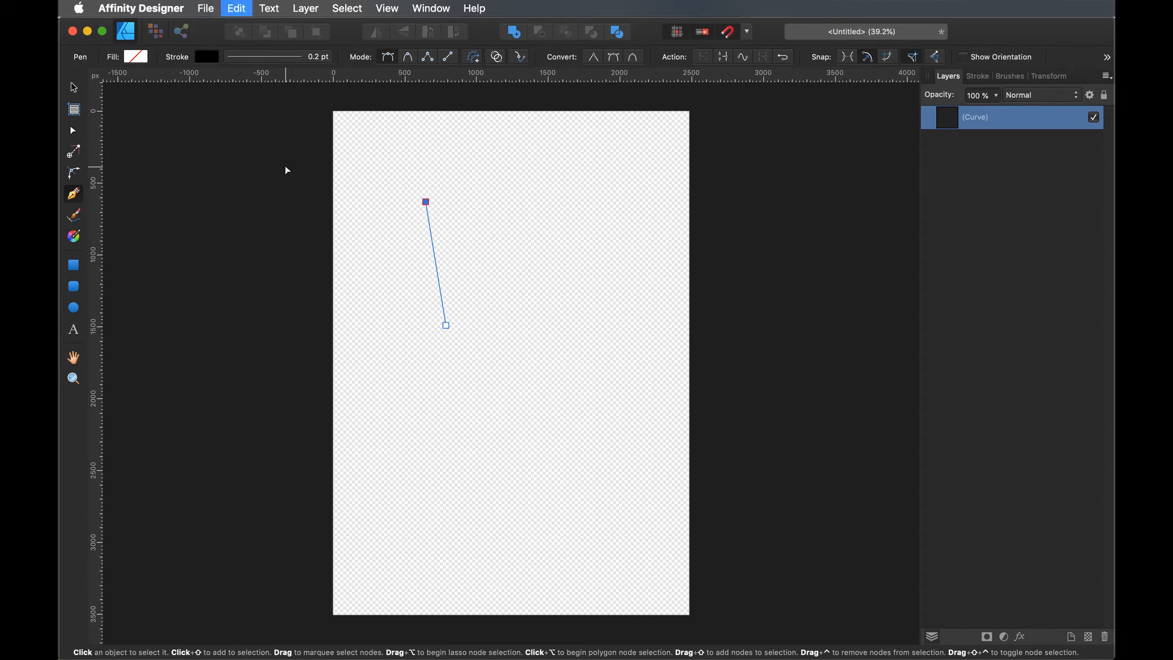
key("super+z")
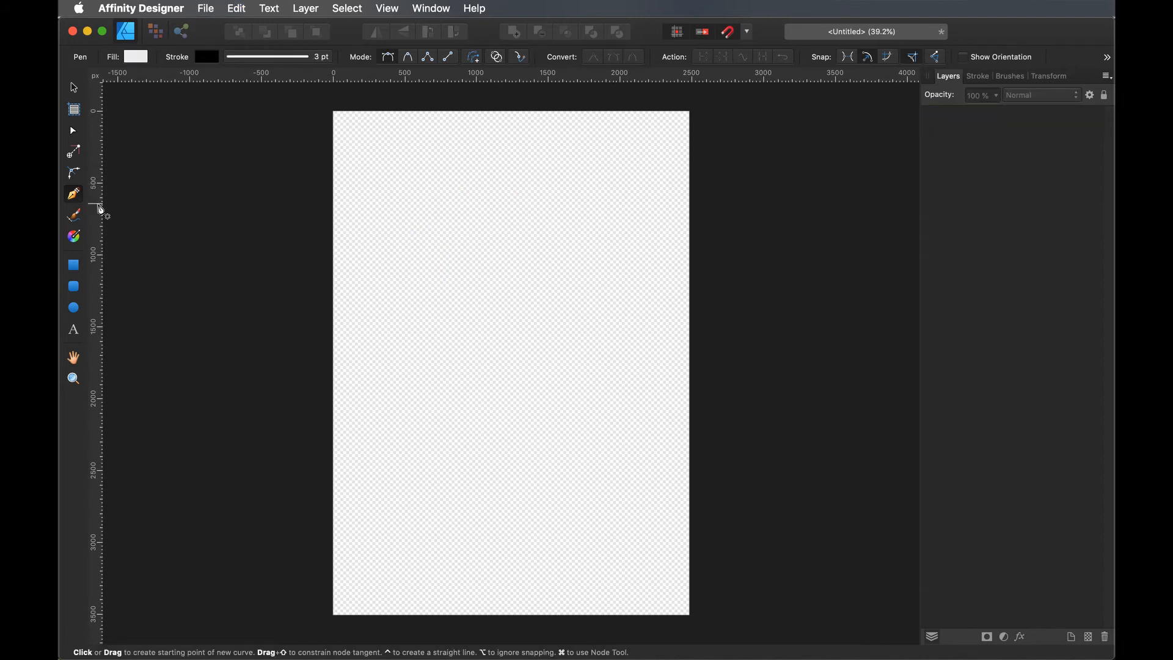
Activate the Brush tool, display the available Inks brushes, and switch to the Fill tool.
left_click(75, 222)
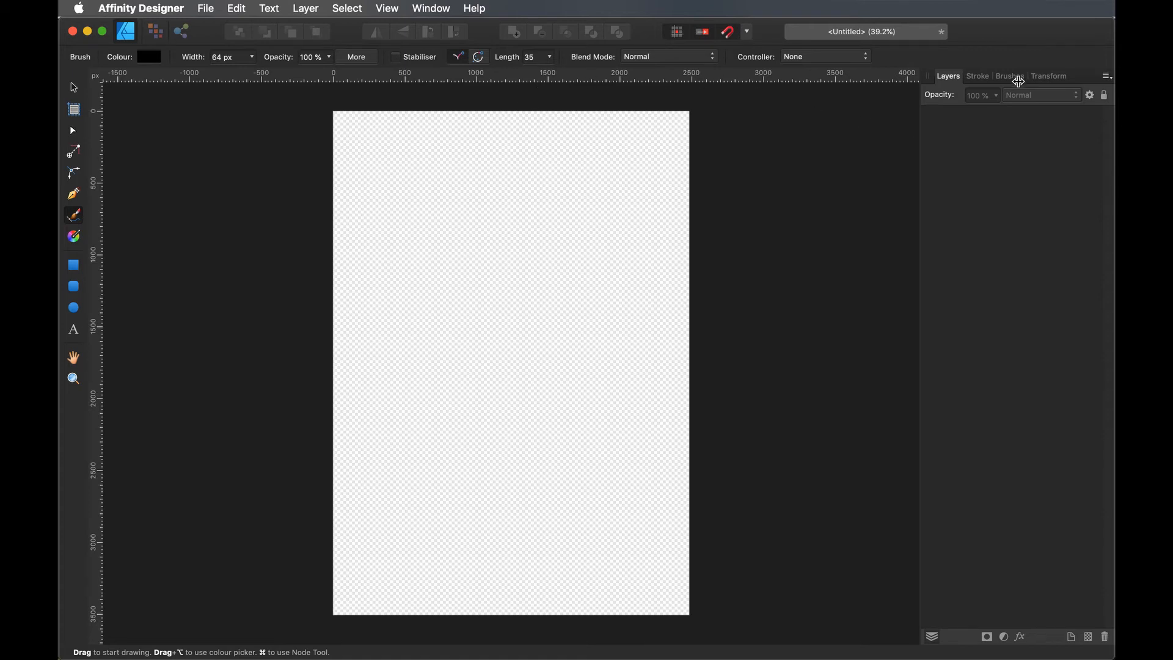
left_click(1011, 78)
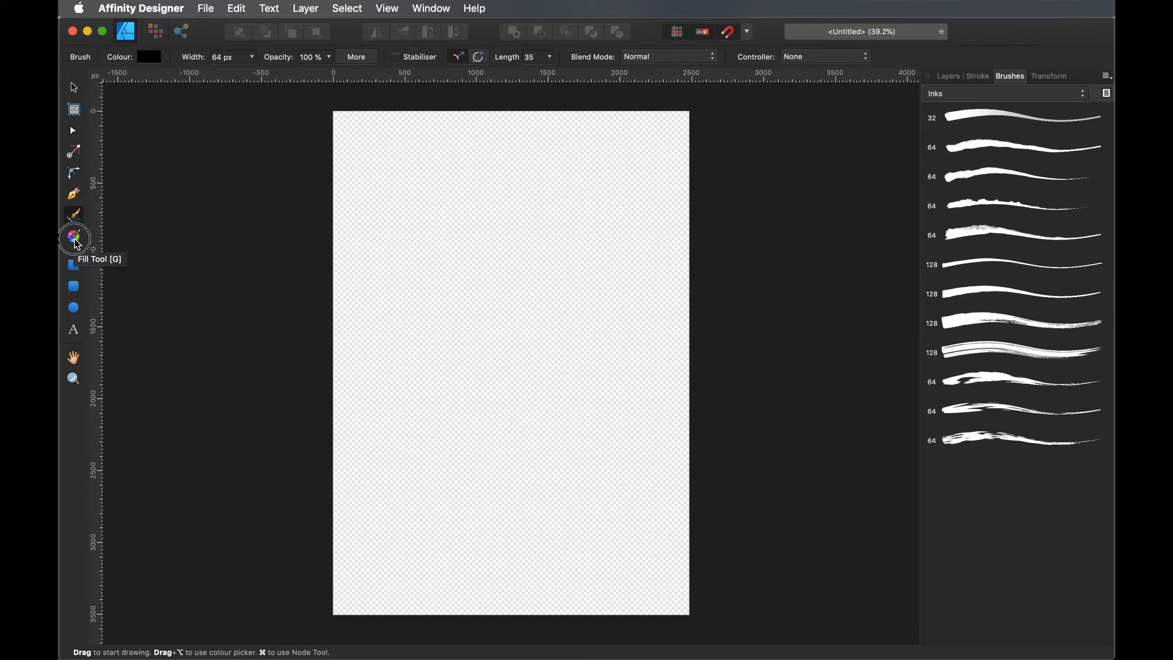
left_click(75, 238)
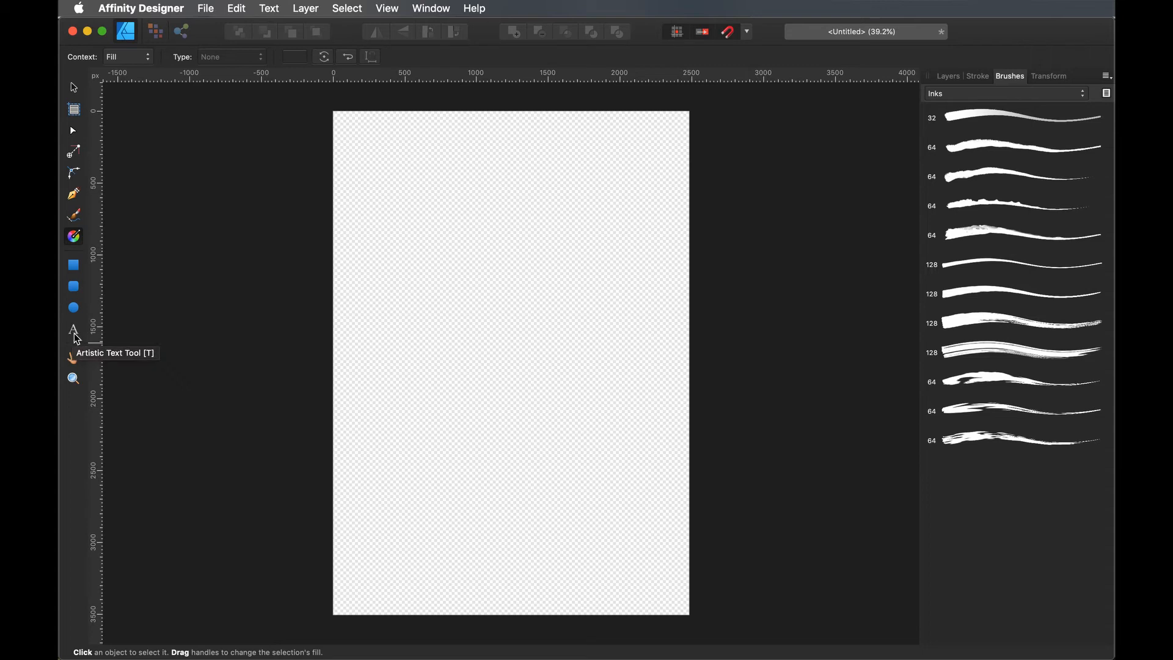
Activate the Artistic Text tool and browse the complete list of available fonts.
left_click(80, 332)
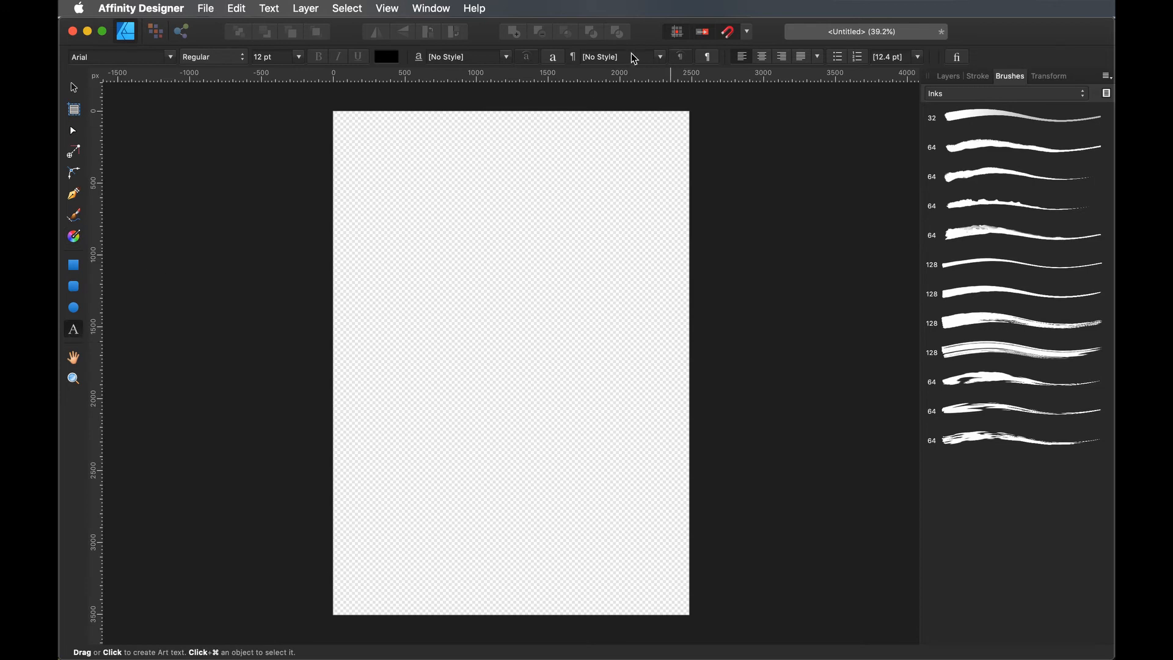
left_click(171, 59)
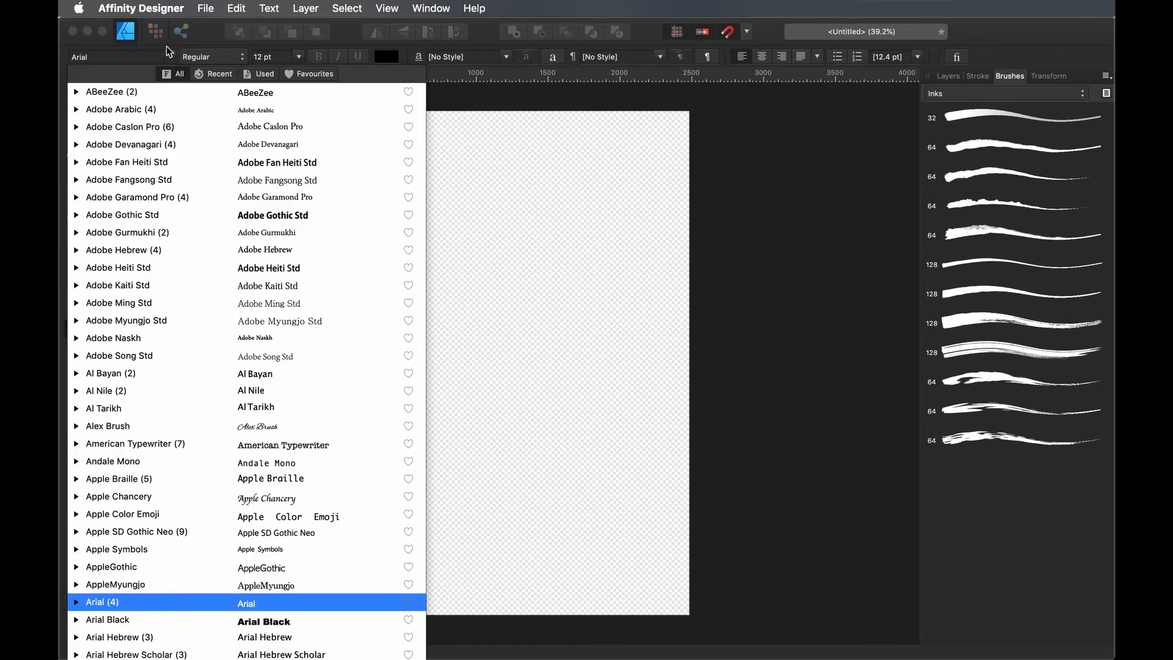
scroll(191, 328, "down", 5)
scroll(192, 328, "down", 5)
scroll(191, 328, "up", 5)
scroll(192, 328, "up", 5)
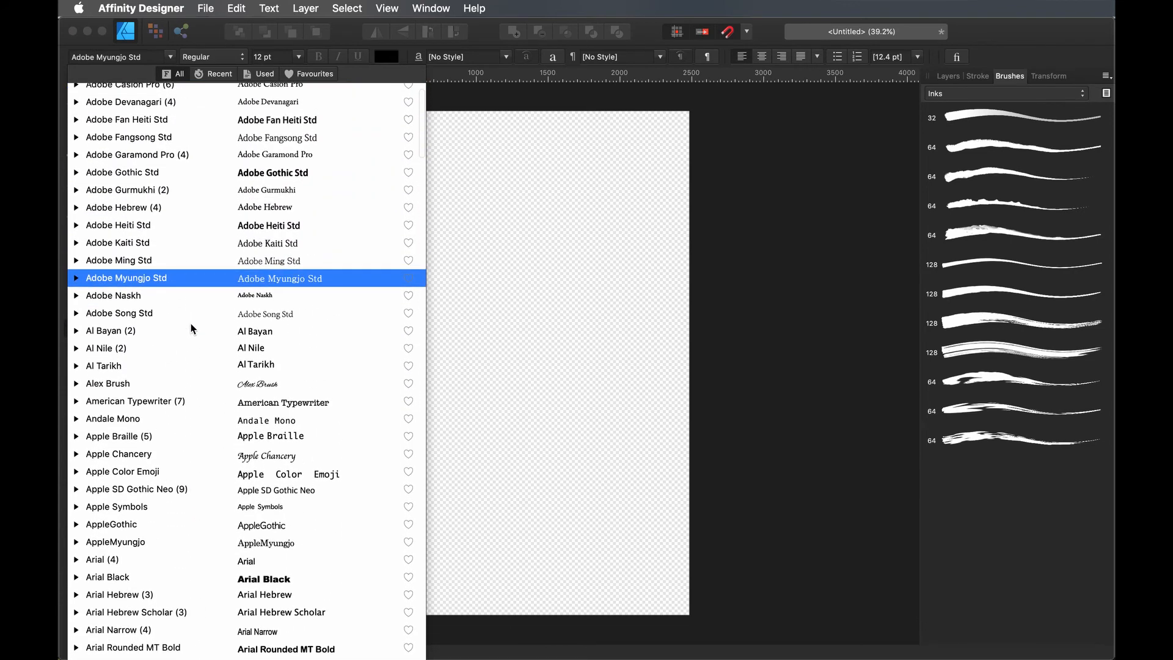
scroll(191, 328, "down", 5)
scroll(191, 328, "down", 8)
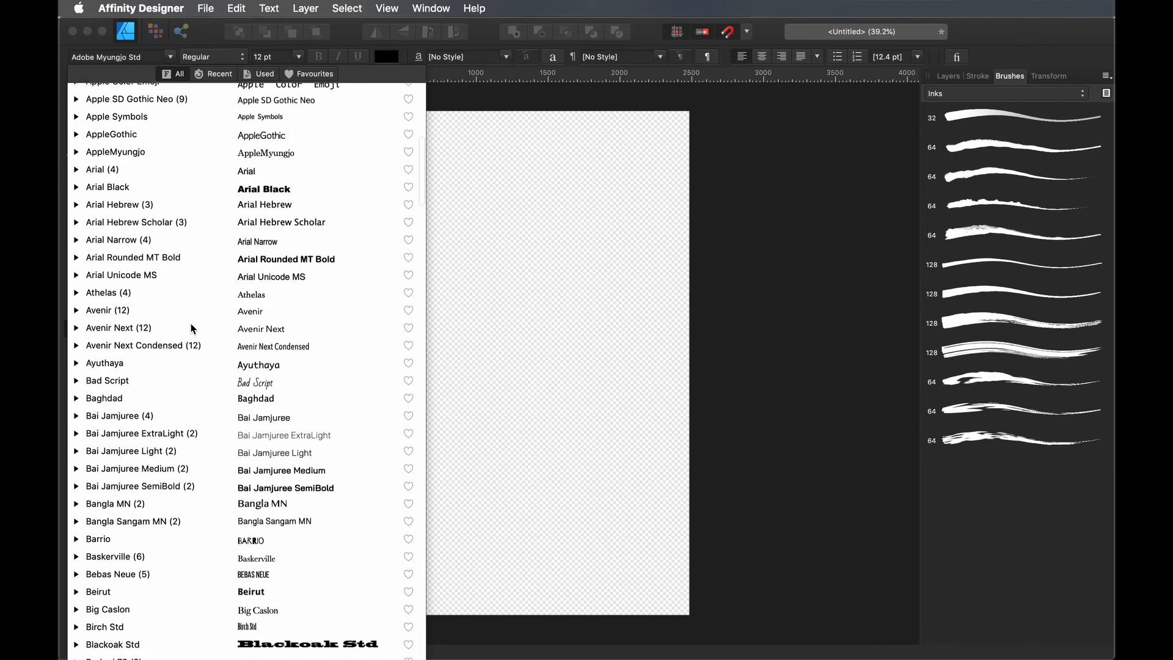
scroll(191, 328, "down", 10)
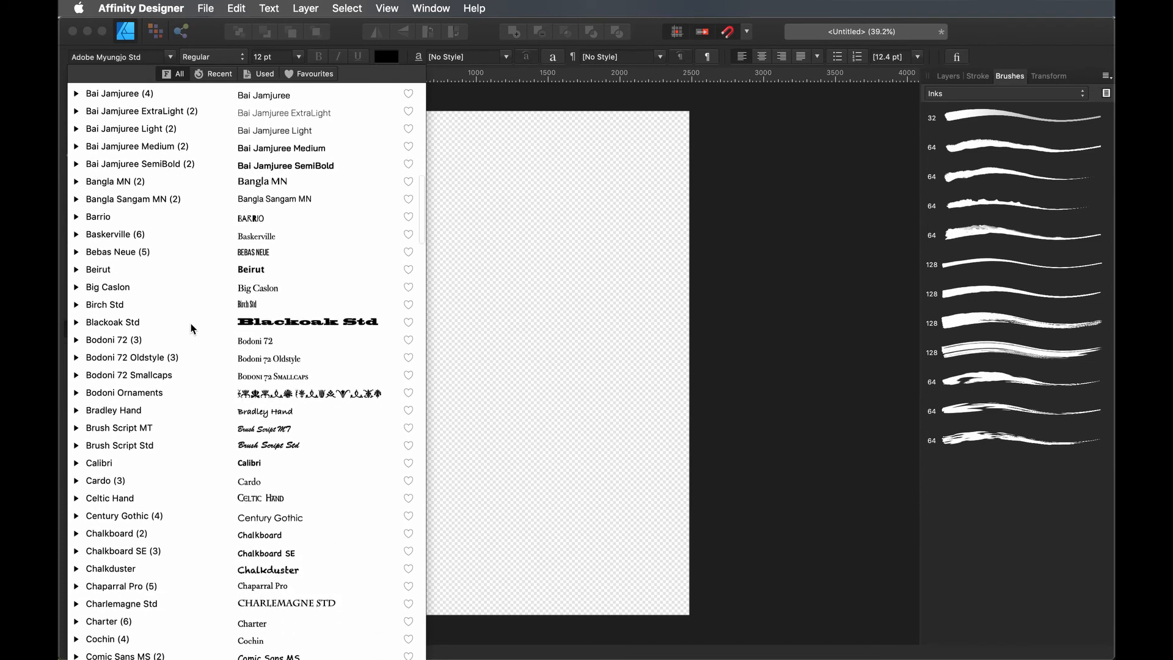
scroll(192, 328, "down", 8)
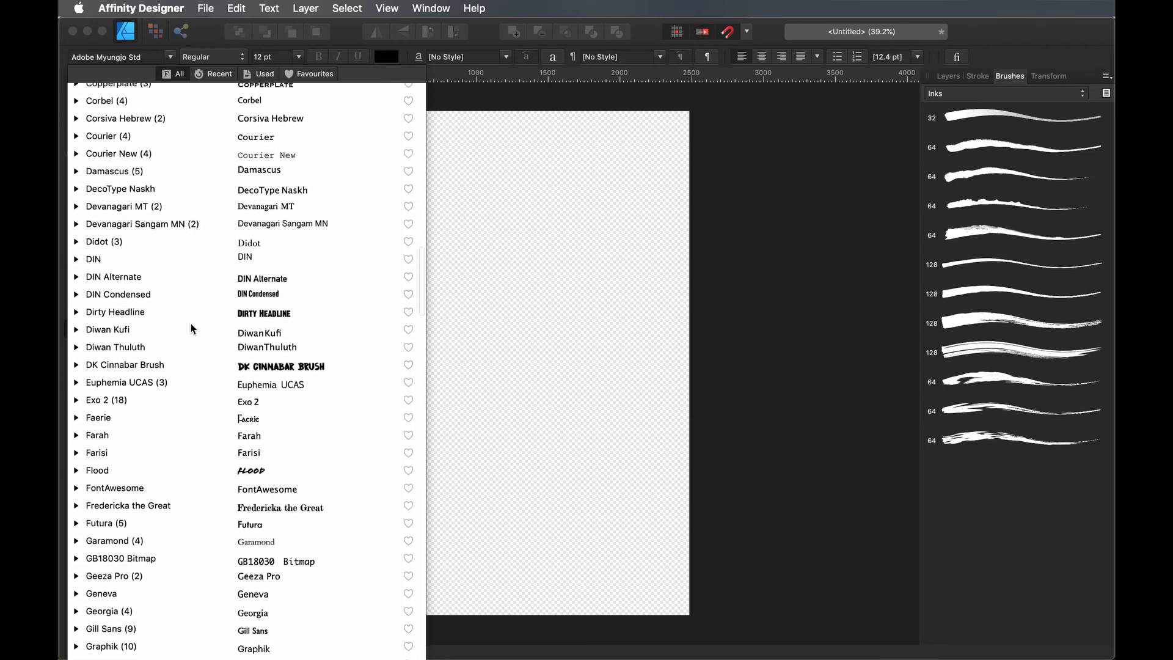
scroll(192, 328, "up", 10)
scroll(192, 328, "up", 15)
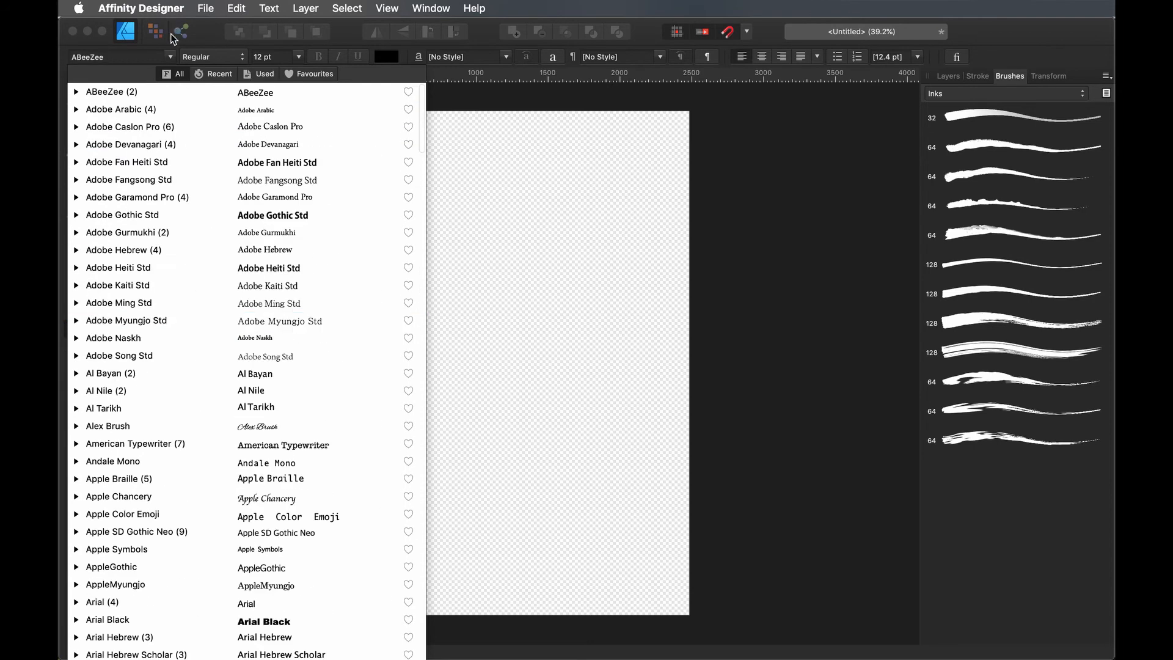
Check the recent and used font lists and the selectable text sizes for artistic text.
left_click(218, 75)
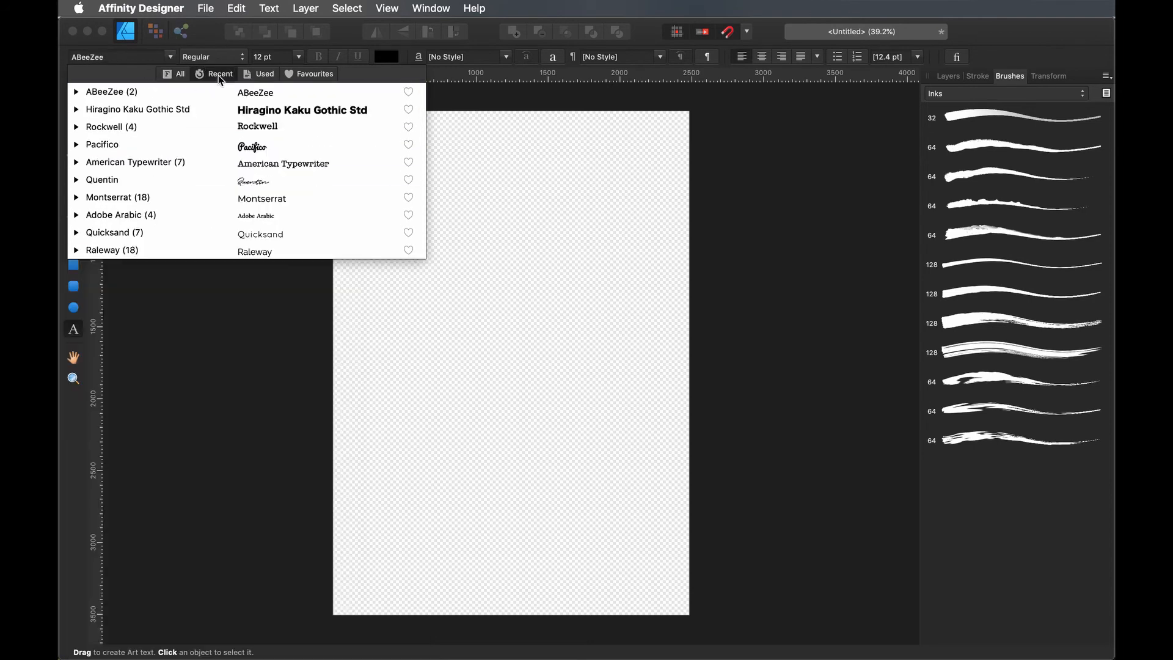
left_click(269, 77)
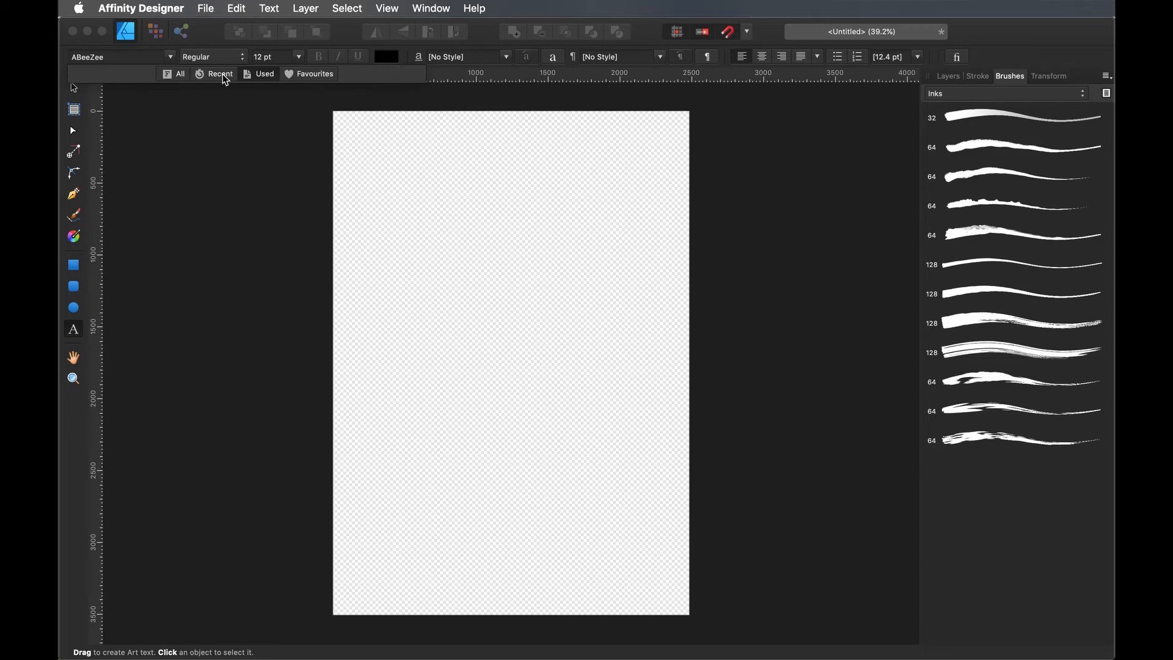
left_click(176, 74)
left_click(170, 59)
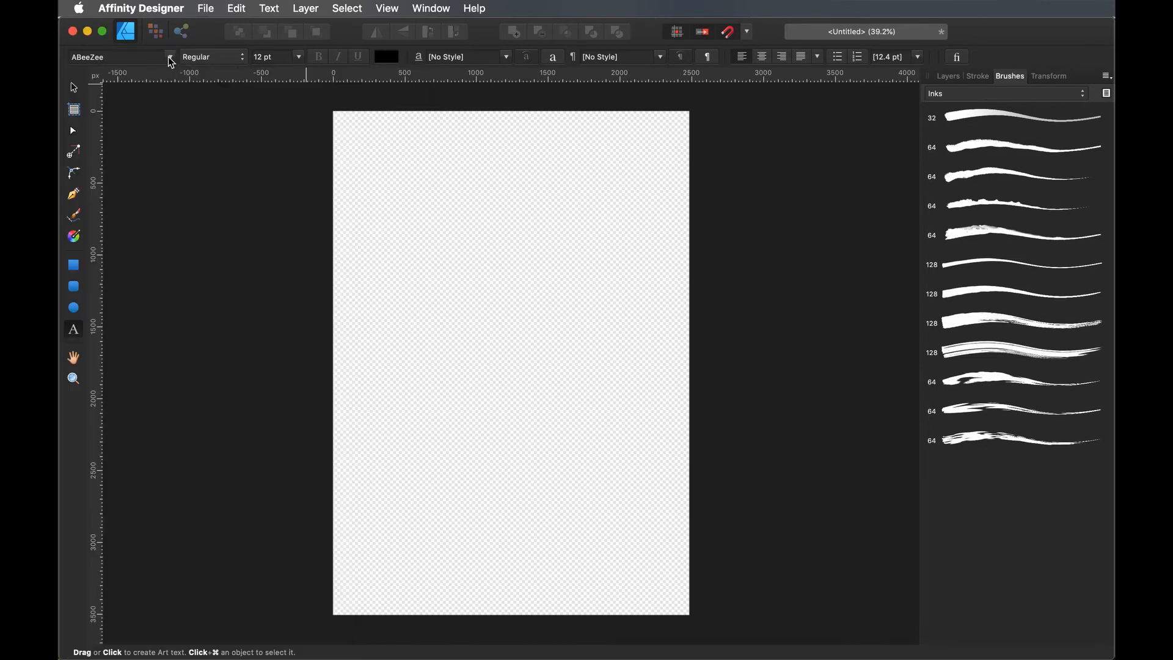
left_click(209, 57)
left_click(298, 57)
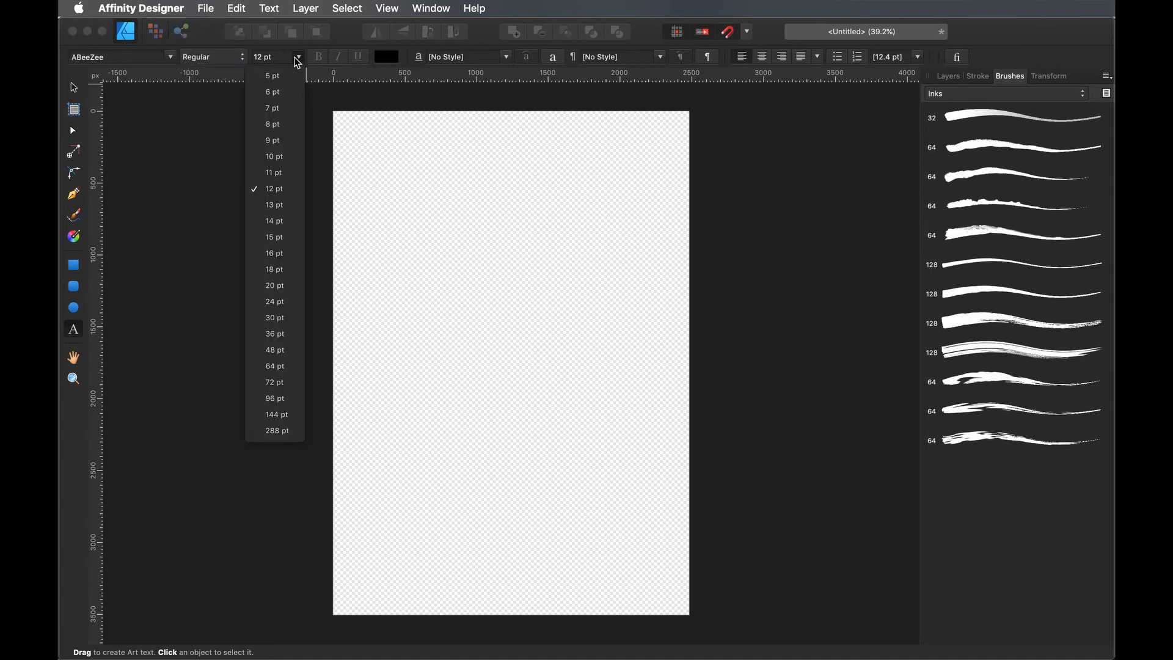
left_click(296, 59)
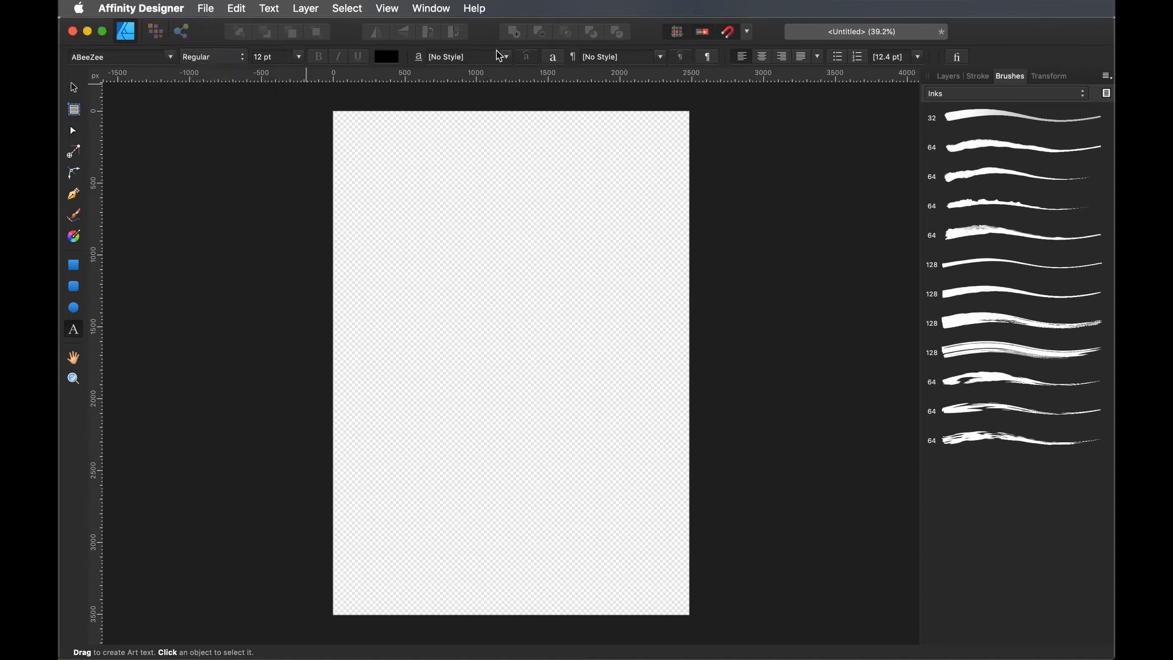
Pan around the canvas with the Pan tool and bring the page back to the middle of the view.
left_click(74, 362)
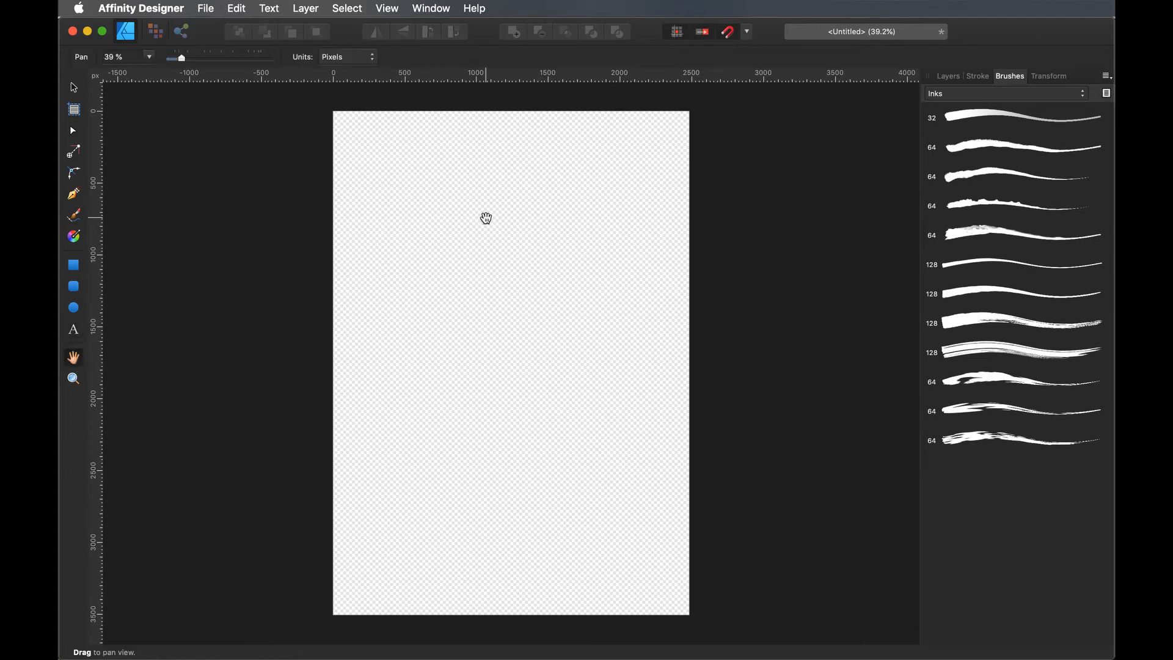
left_click_drag(513, 214, 536, 235)
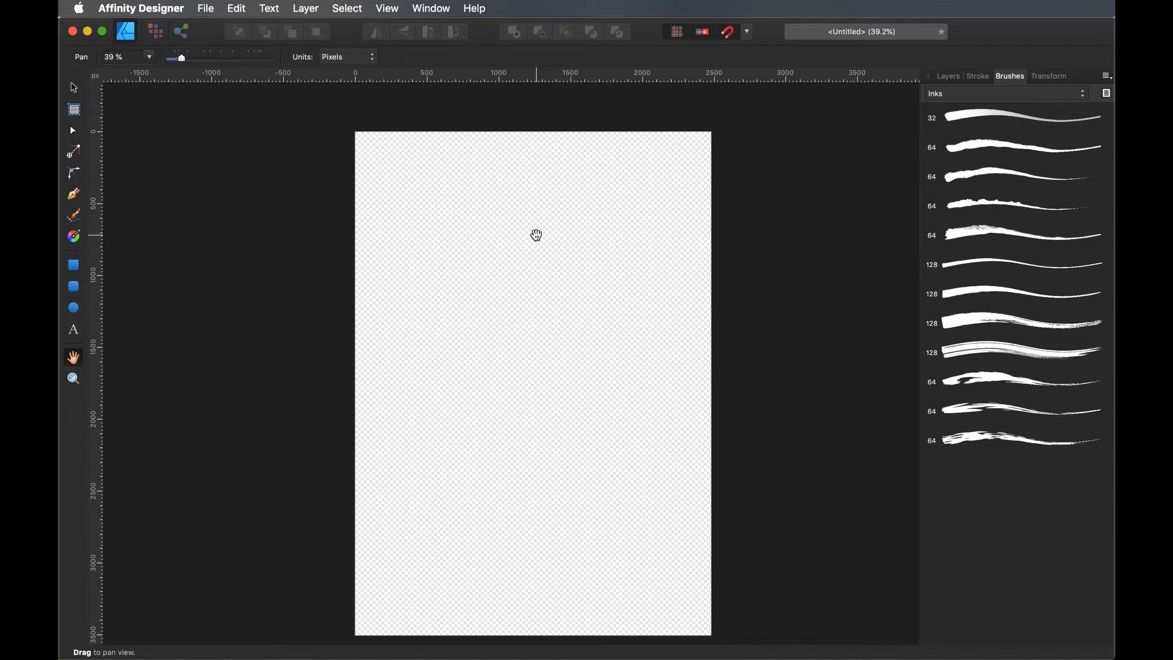
left_click_drag(550, 236, 438, 223)
scroll(437, 224, "right", 10)
scroll(437, 224, "left", 17)
scroll(467, 238, "right", 10)
scroll(468, 238, "left", 10)
scroll(467, 238, "right", 9)
scroll(468, 239, "up", 4)
scroll(467, 238, "left", 2)
scroll(468, 239, "down", 3)
scroll(467, 238, "left", 3)
scroll(467, 239, "left", 3)
scroll(467, 238, "right", 6)
scroll(468, 238, "left", 2)
scroll(470, 238, "right", 4)
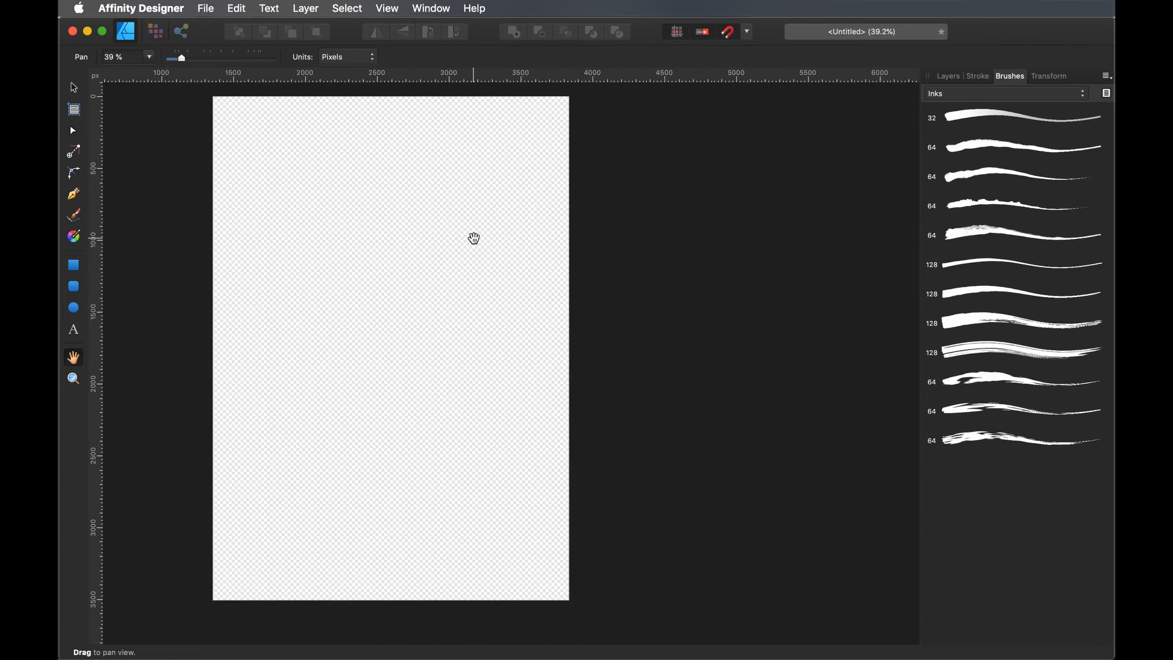
scroll(474, 239, "right", 15)
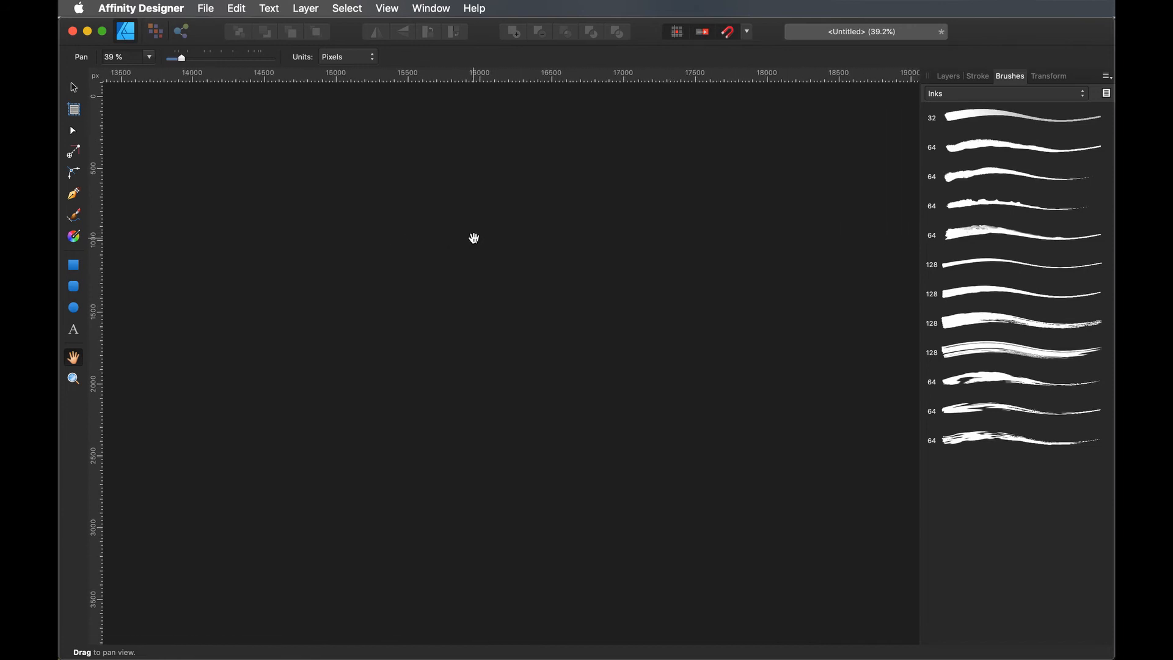
scroll(474, 238, "left", 15)
mouse_move(537, 220)
left_mouse_down()
mouse_move(341, 217)
mouse_move(479, 191)
mouse_move(449, 280)
mouse_move(538, 225)
left_mouse_up()
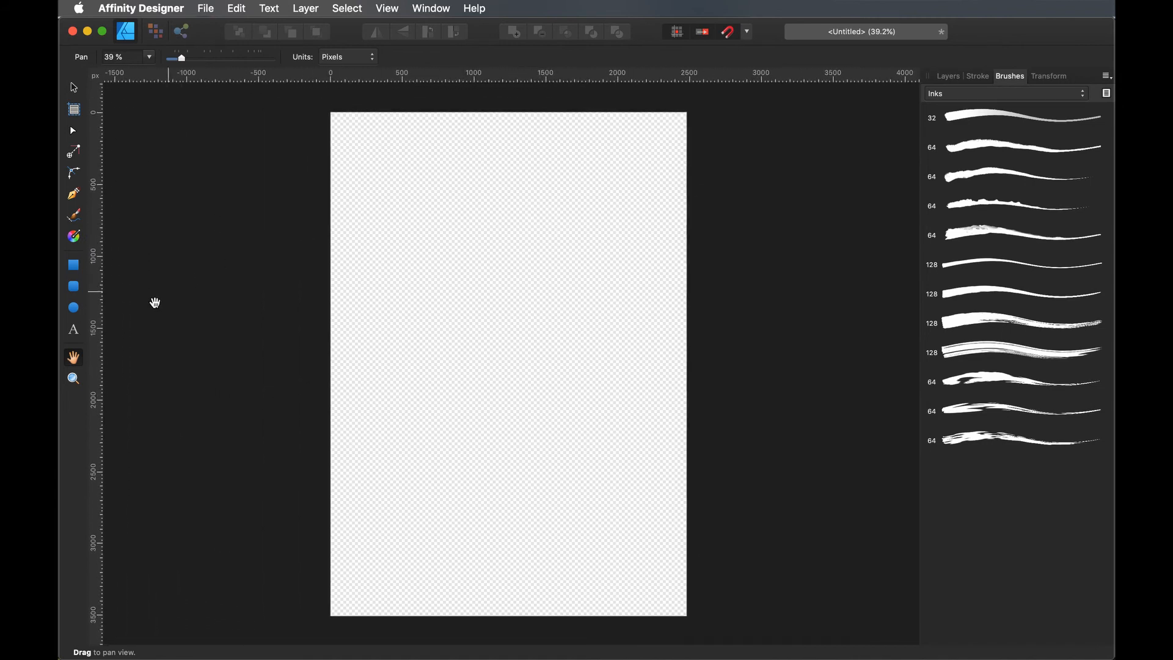
Magnify the page's upper area with the Zoom tool and adjust the zoom level to 95 %.
left_click(75, 382)
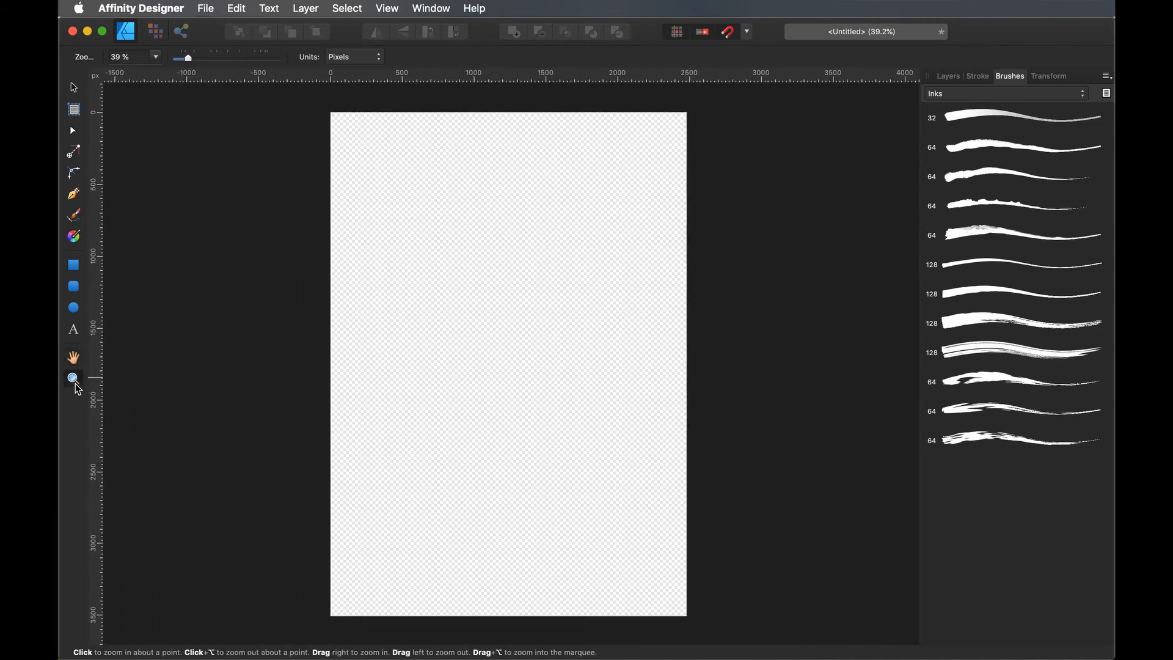
left_click(471, 187)
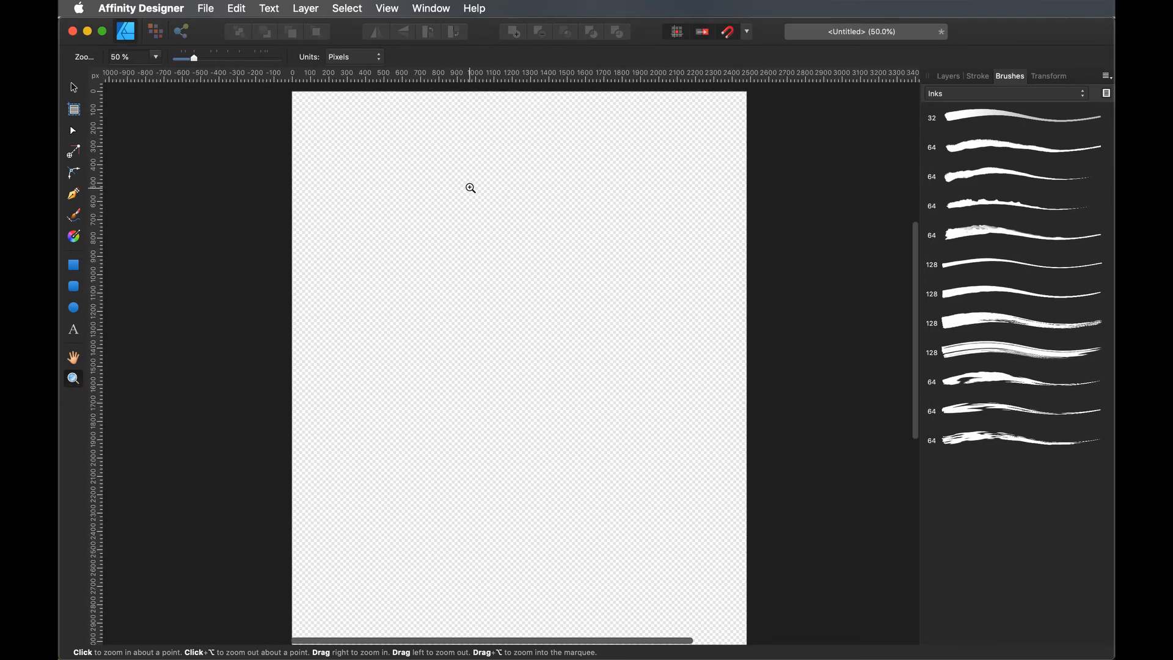
left_click(471, 187)
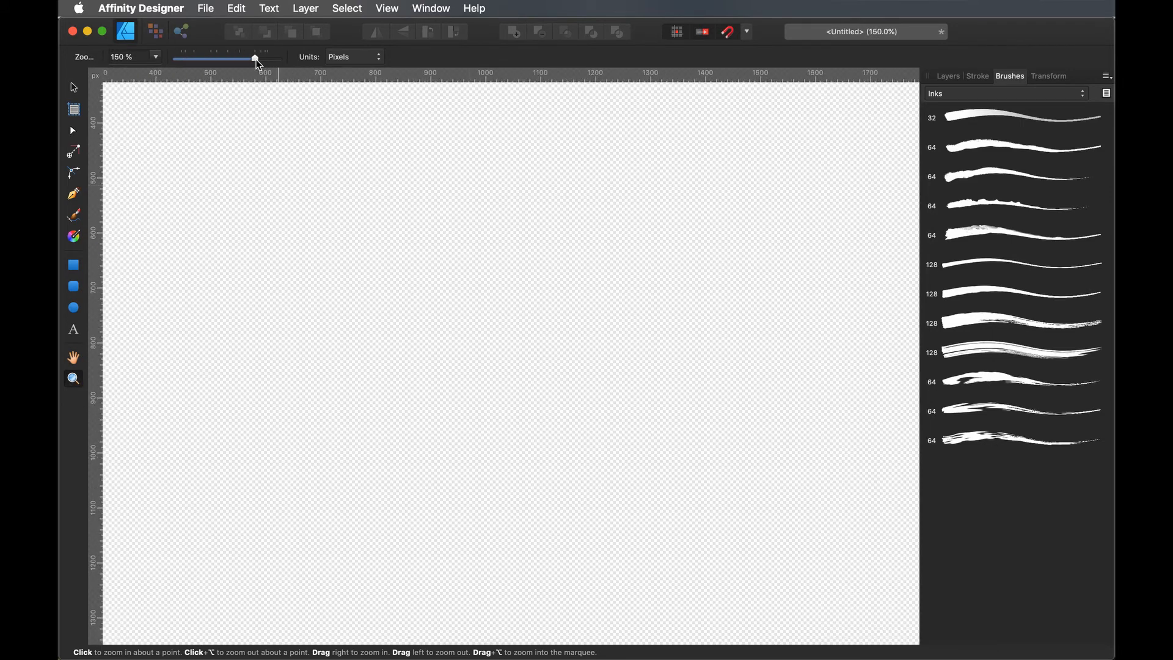
mouse_move(249, 61)
left_mouse_down()
mouse_move(183, 58)
mouse_move(233, 60)
left_mouse_up()
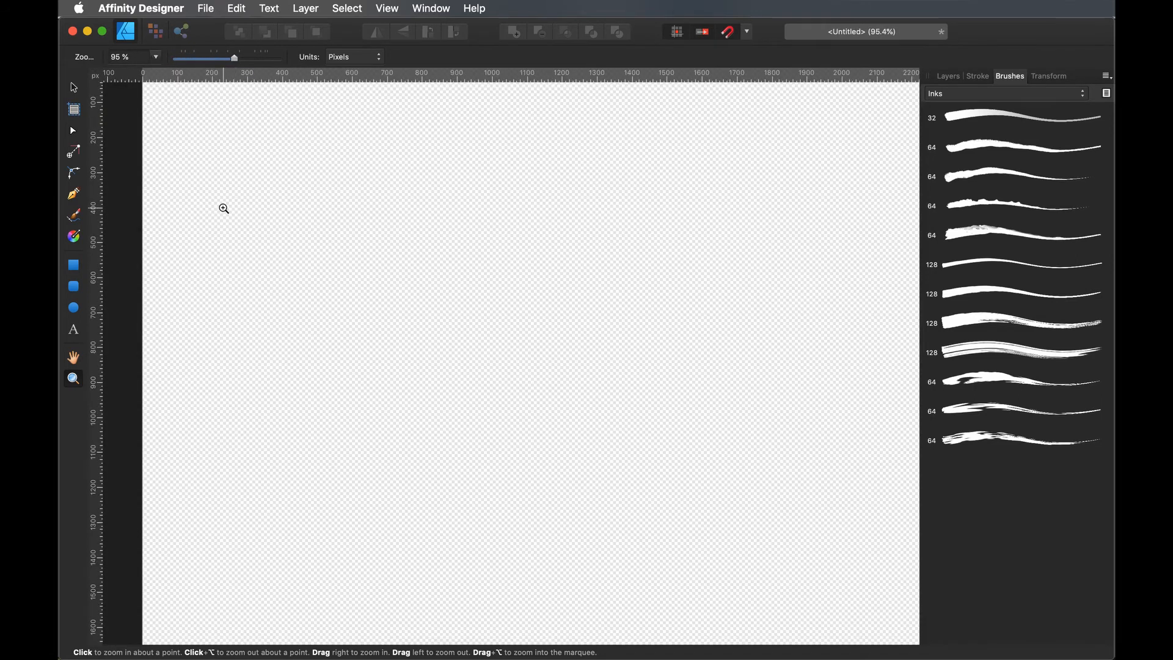
Show the layer list and draw an upright rectangle about 2.4 by 4.8 cm in the upper part of the page.
key("super+0")
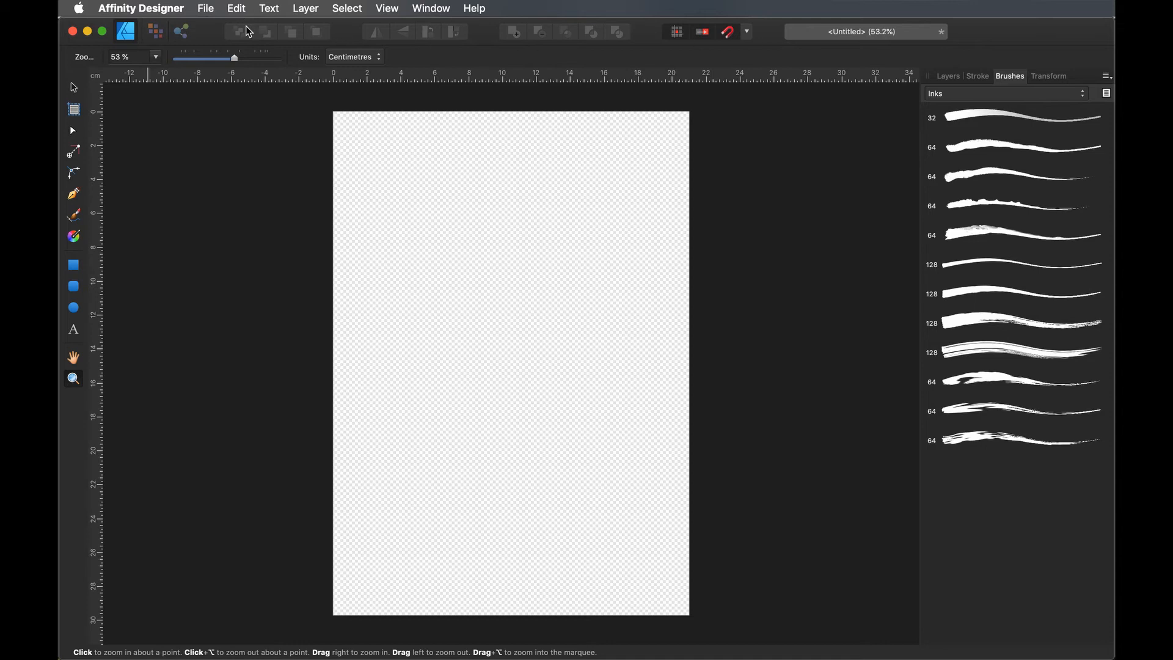
key("v")
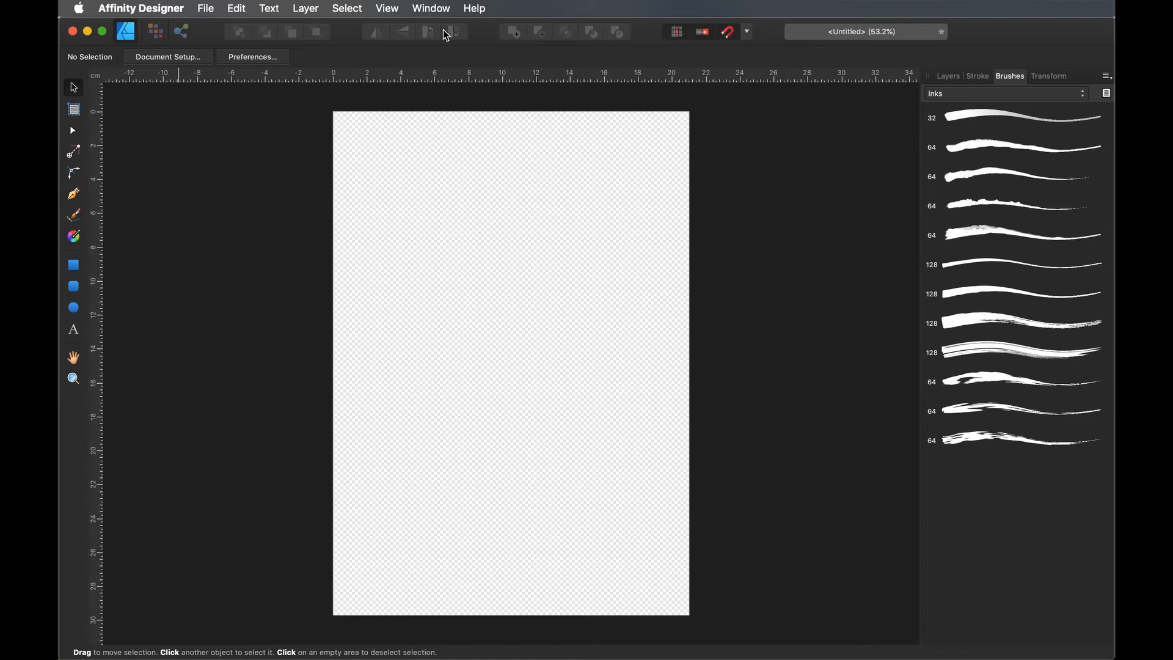
left_click(949, 77)
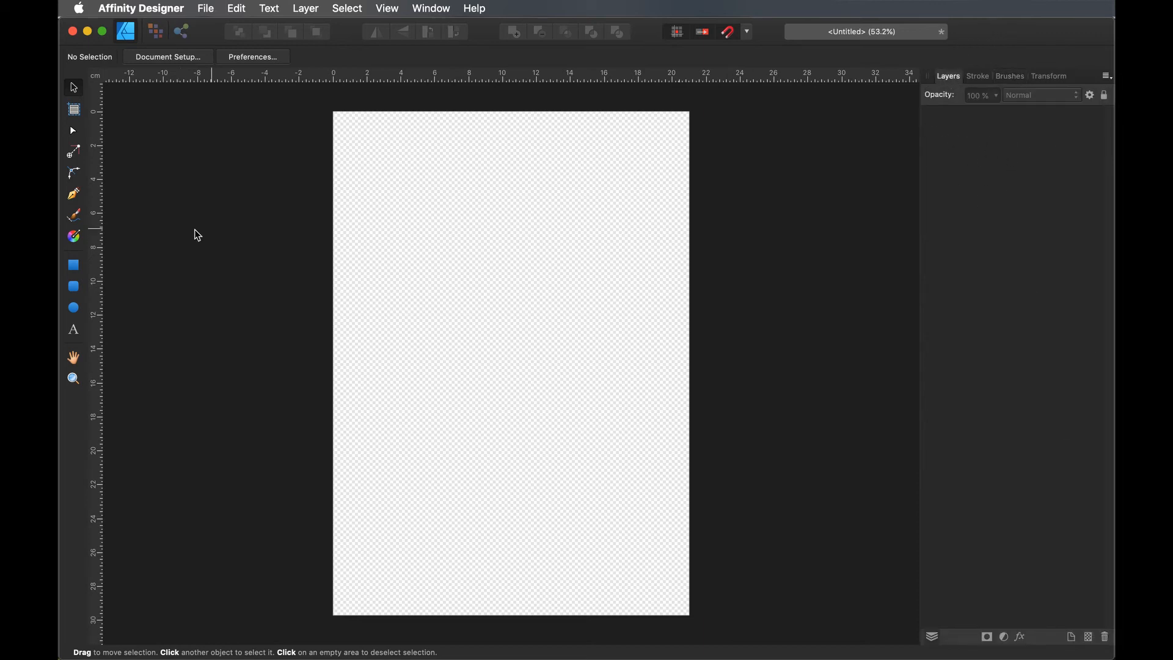
left_click(73, 265)
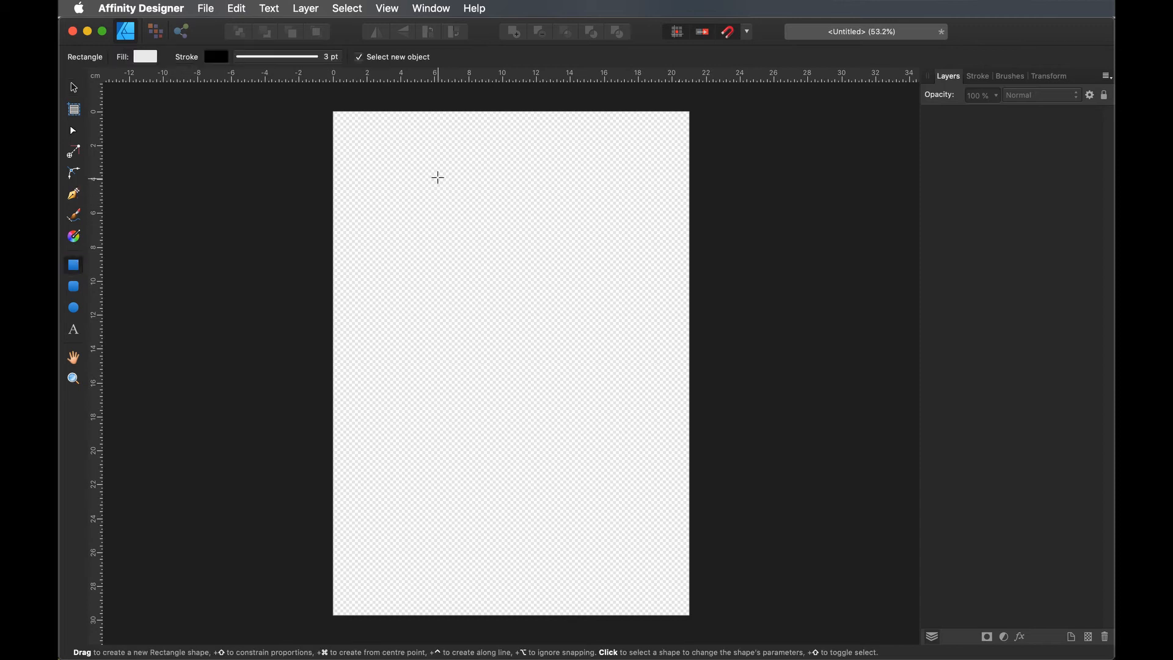
left_click_drag(438, 177, 478, 259)
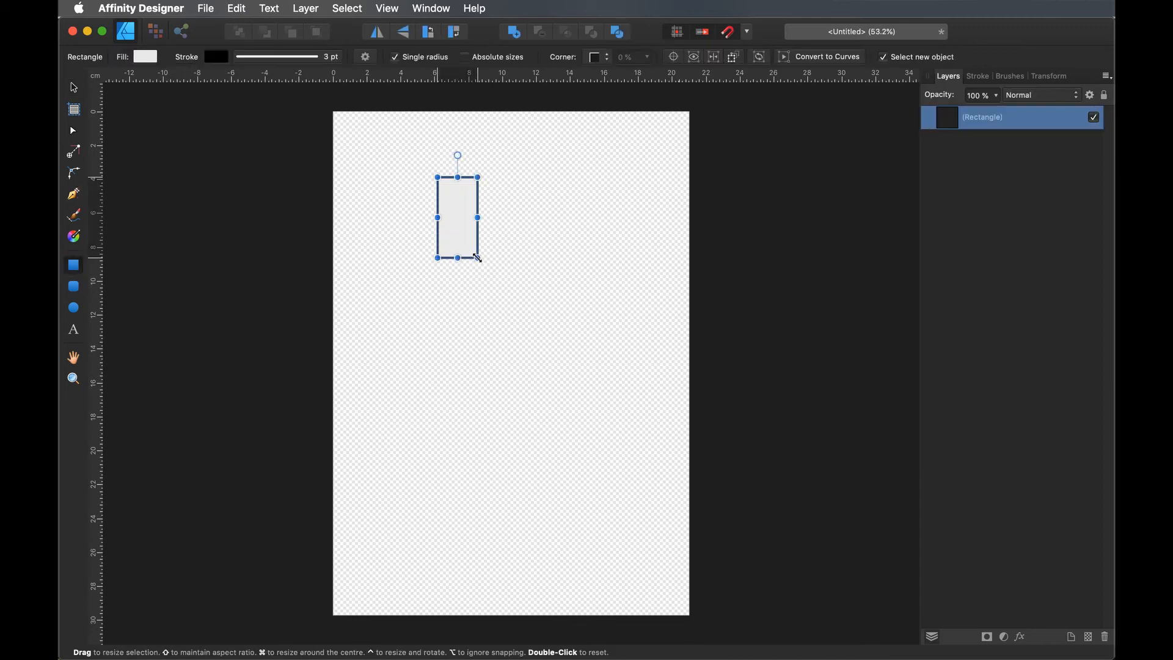
Place a duplicate of the rectangle, rotated 90° clockwise, behind the original.
right_click(995, 124)
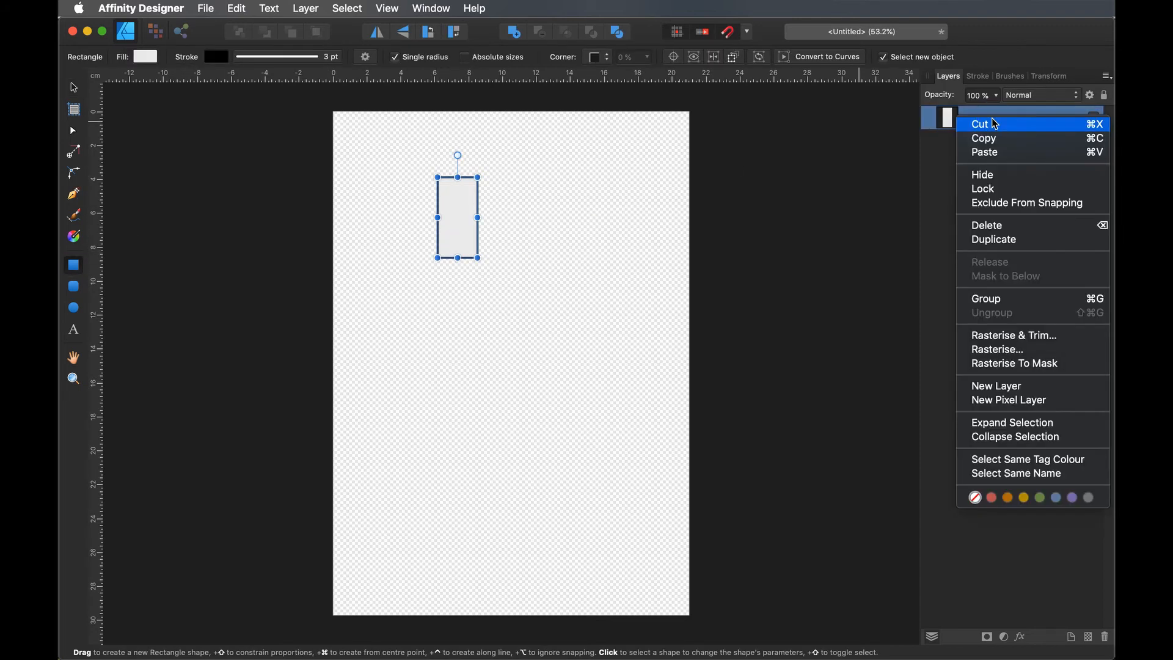
left_click(1010, 240)
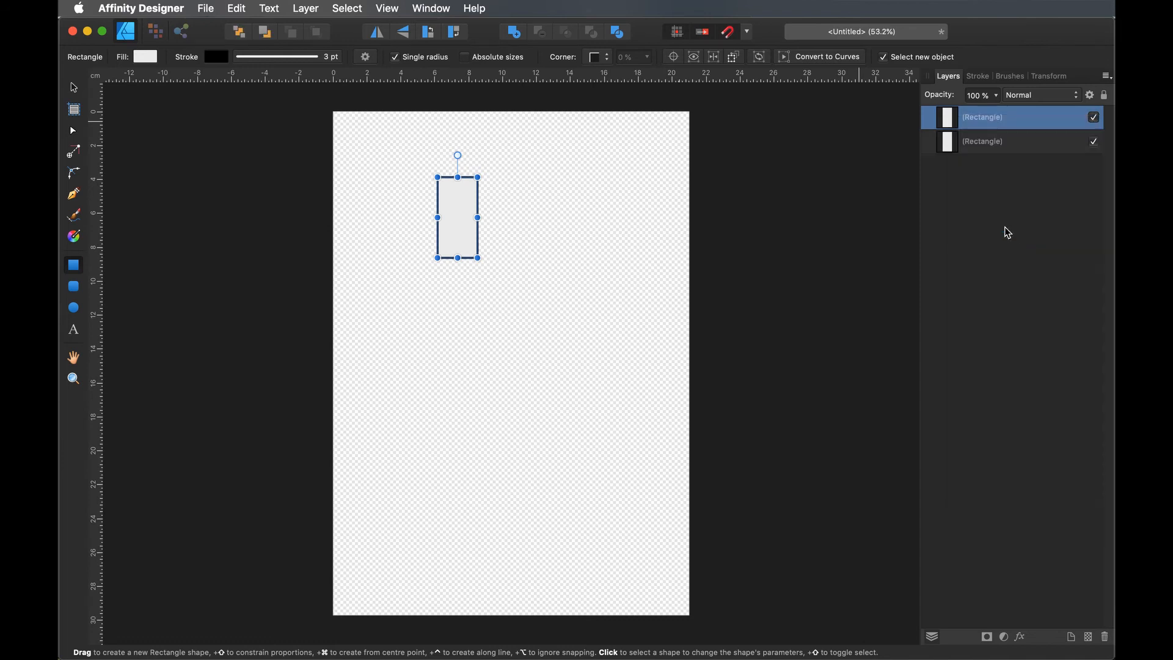
left_click(454, 33)
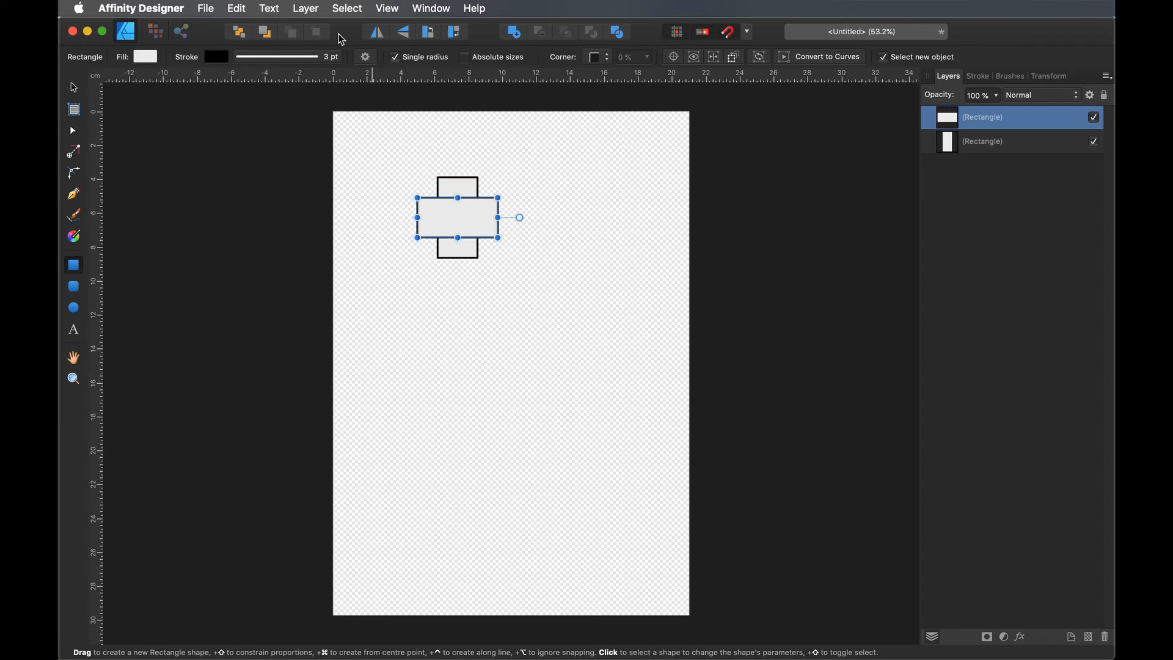
left_click(239, 33)
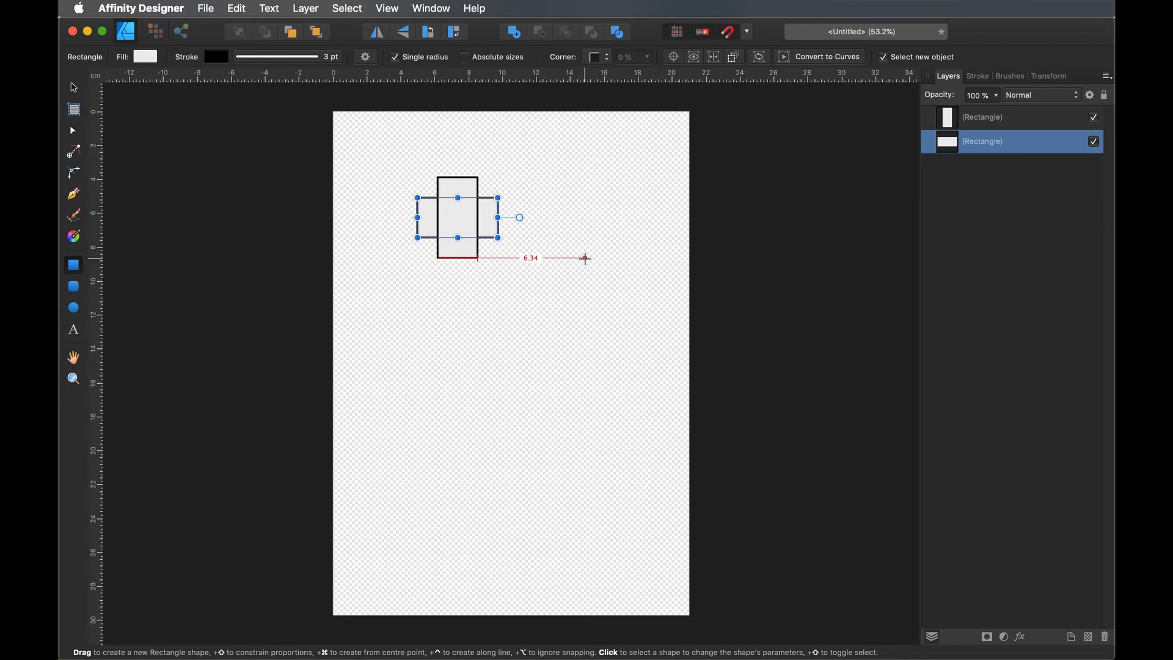
Examine the snapping settings, including the available presets, the preset management options and the candidate layer choices.
left_click(751, 34)
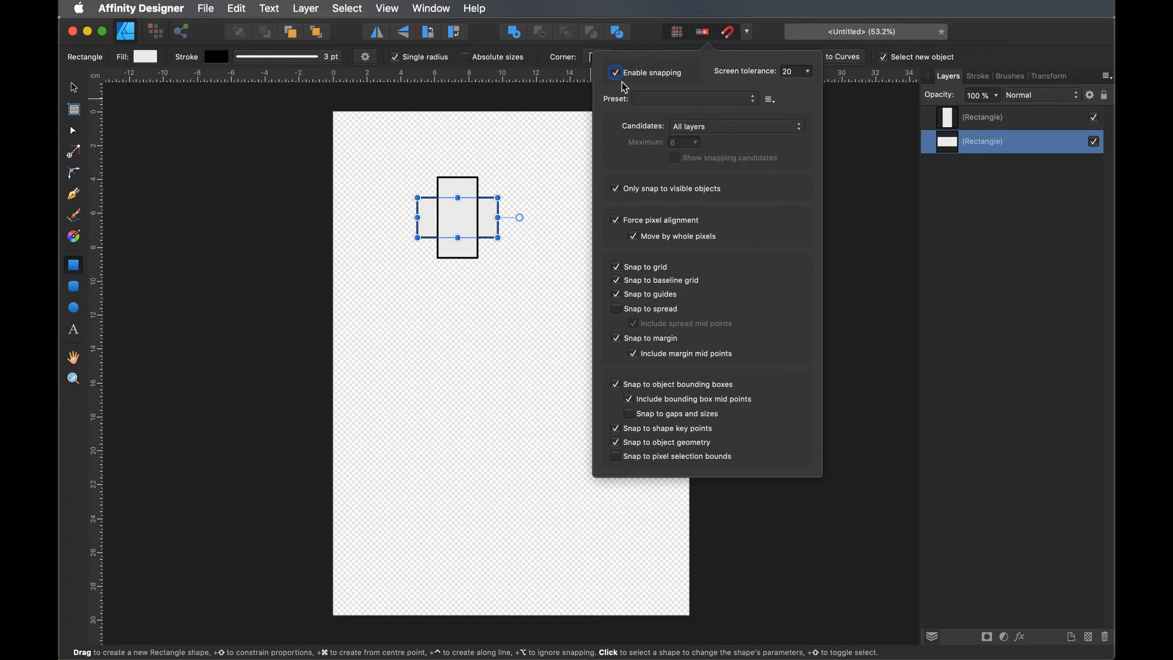
left_click(737, 102)
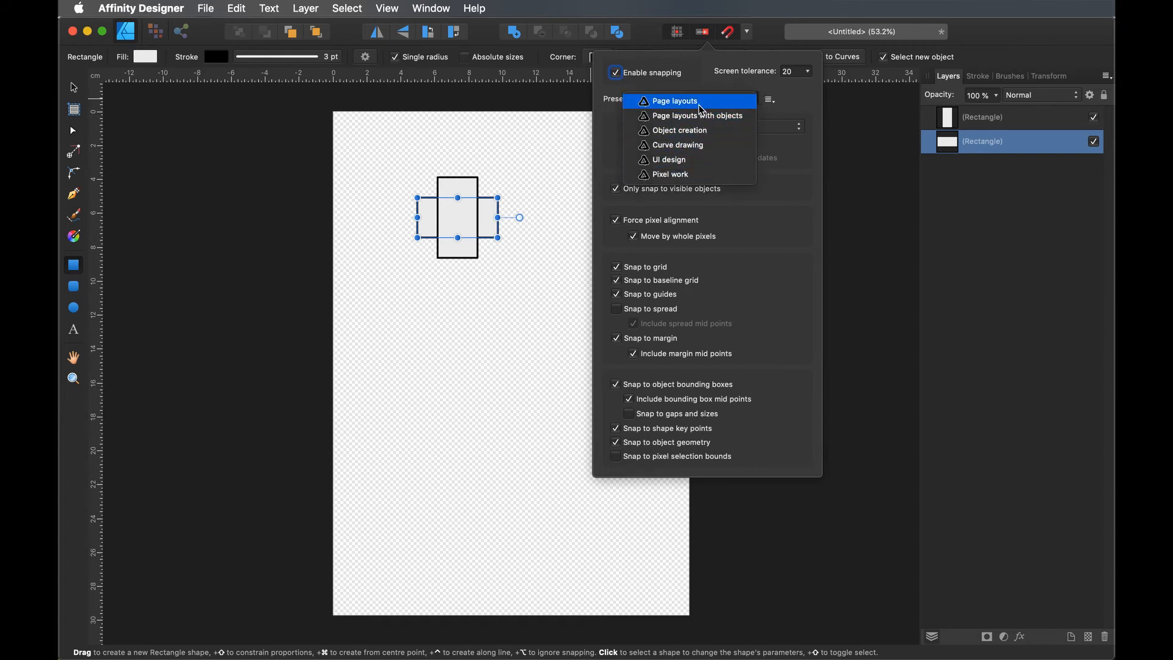
left_click(793, 105)
left_click(769, 101)
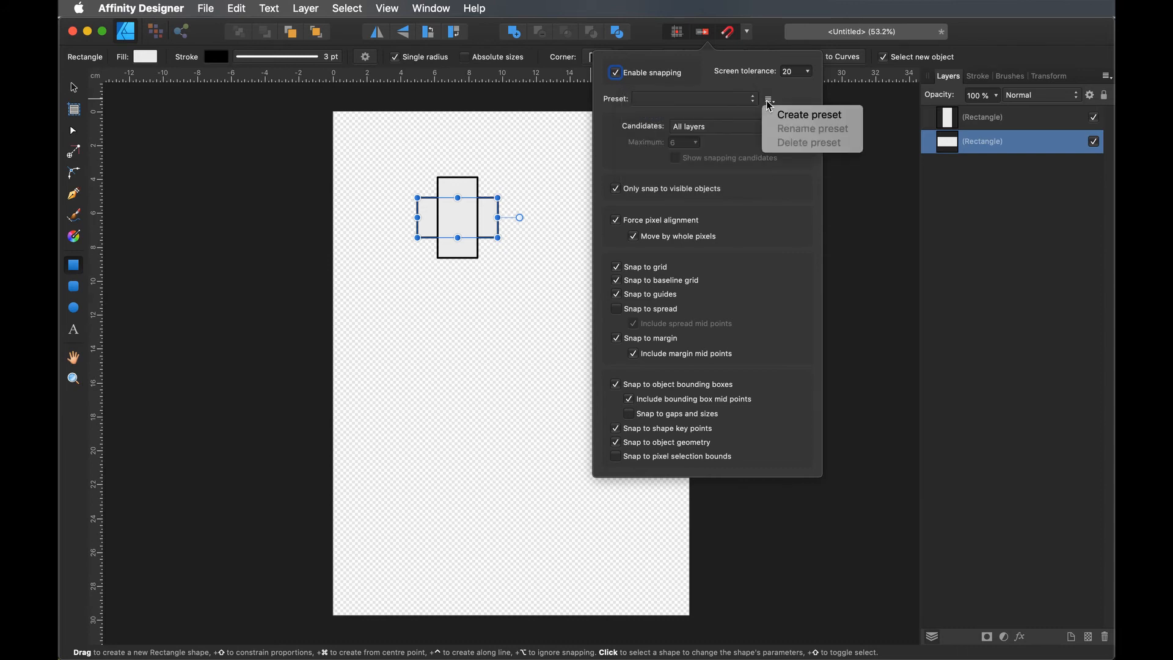
left_click(796, 98)
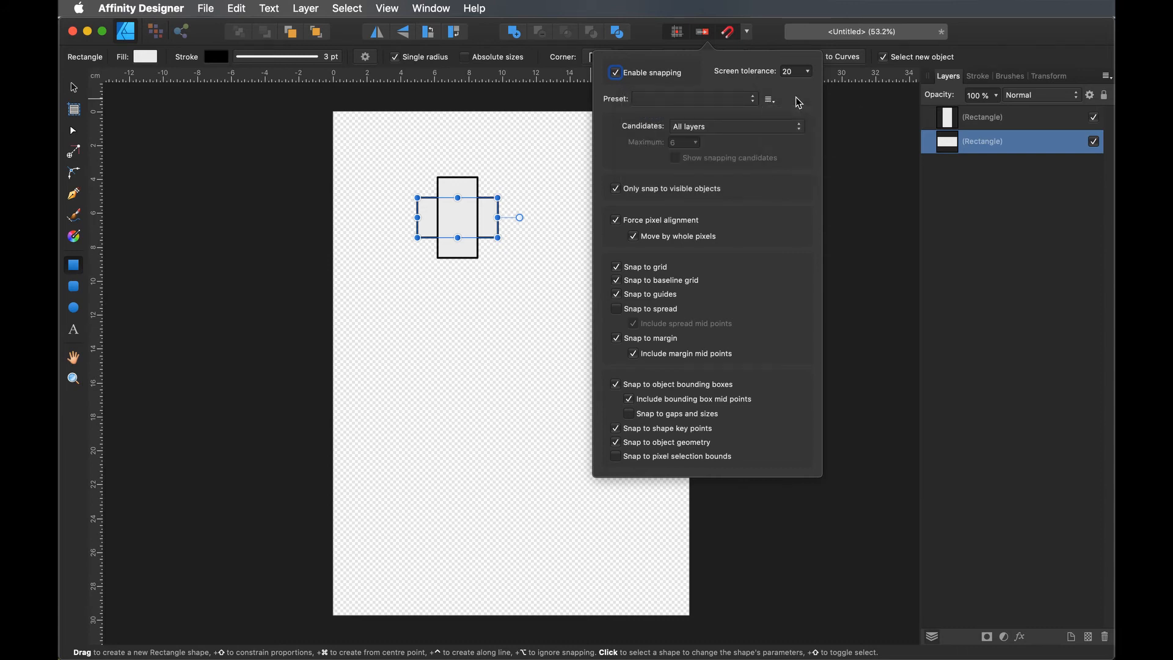
left_click(712, 128)
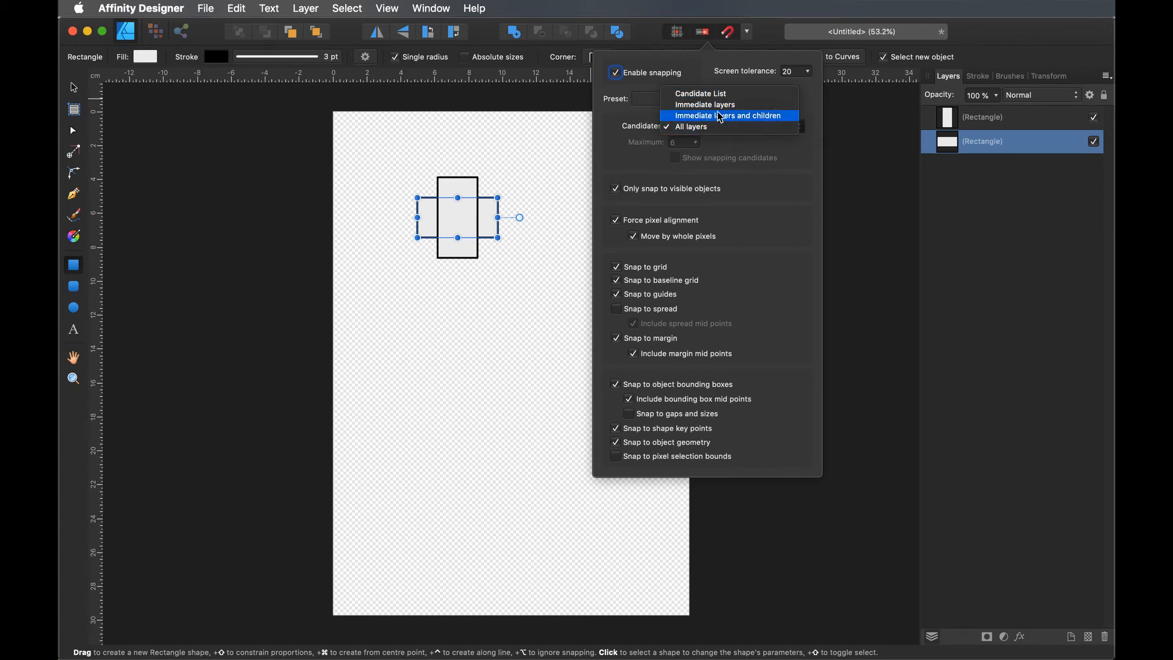
left_click(734, 139)
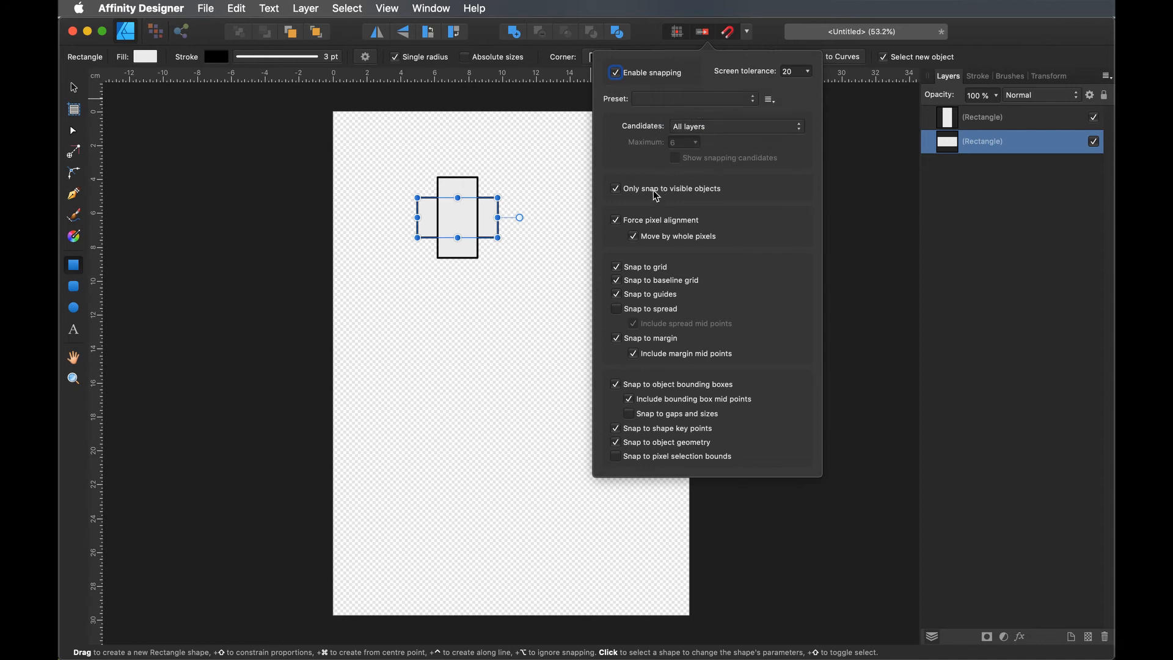
Try the Only snap to visible objects option off while the horizontal rectangle is hidden, and restore both.
left_click(1074, 176)
left_click(1093, 141)
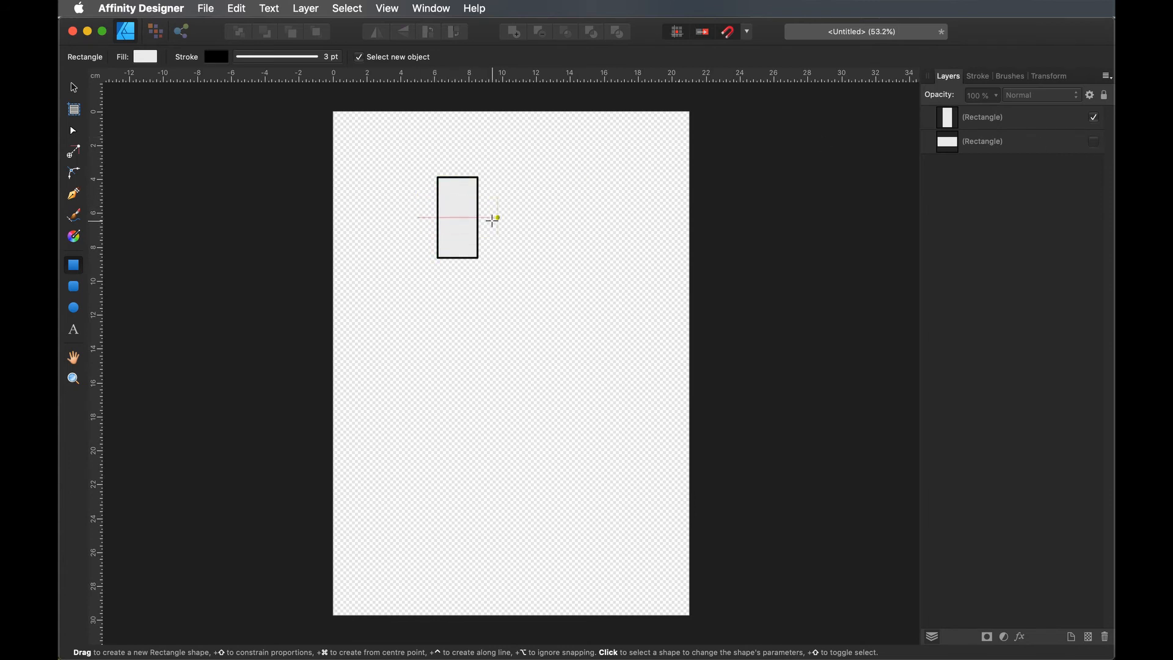
left_click(748, 31)
left_click(617, 189)
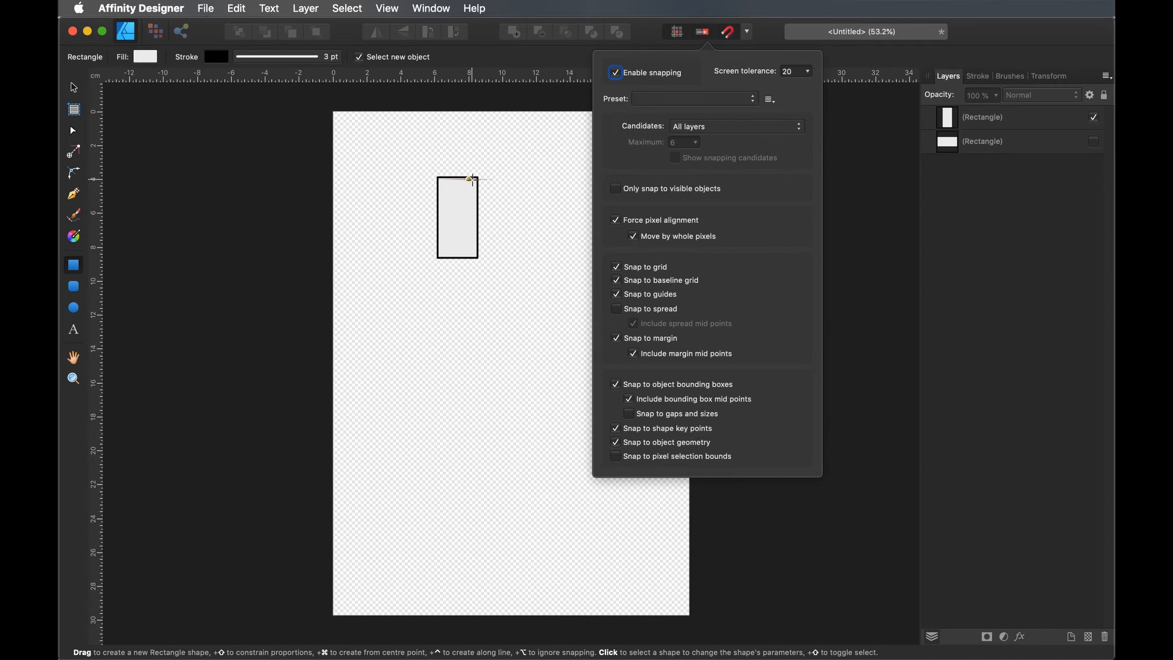
left_click(615, 188)
left_click(1094, 141)
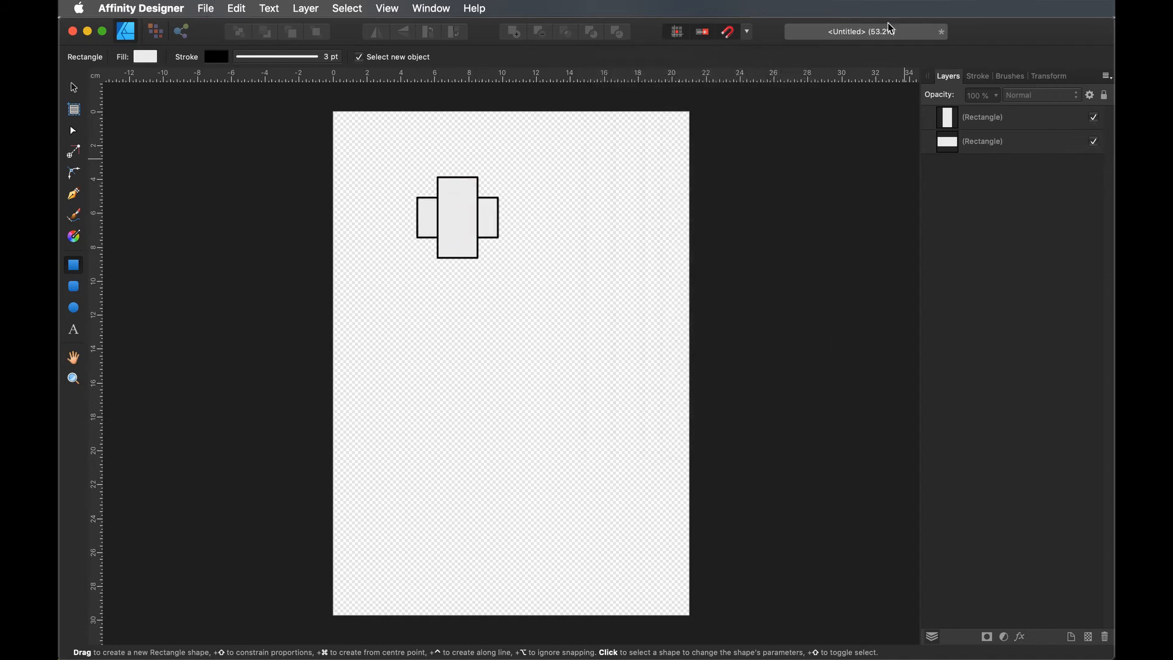
Turn snapping off and back on in the snapping settings.
left_click(747, 33)
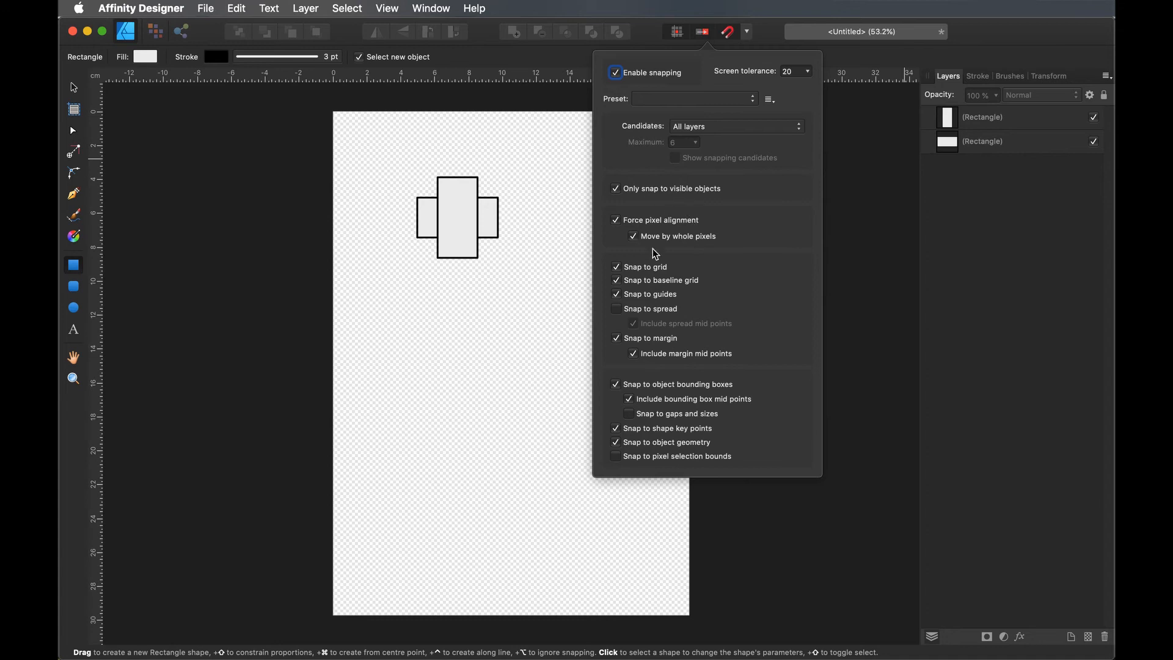
left_click(617, 74)
left_click(617, 74)
left_click(749, 33)
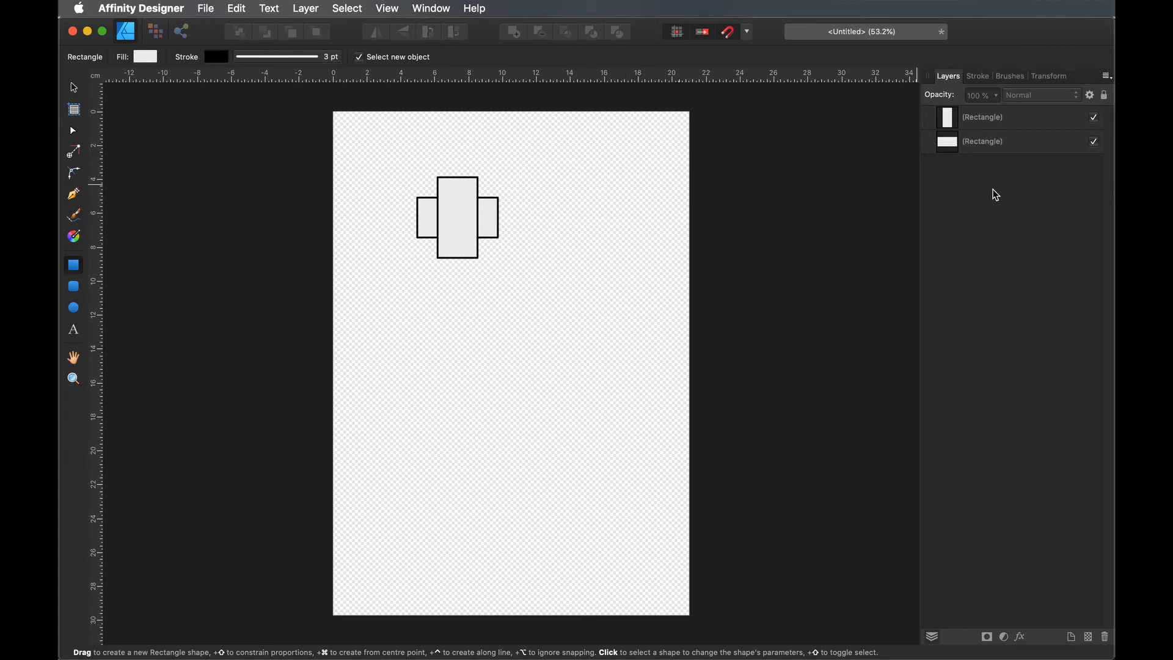
Group the two rectangles and name the group "rectangles".
left_click(998, 144)
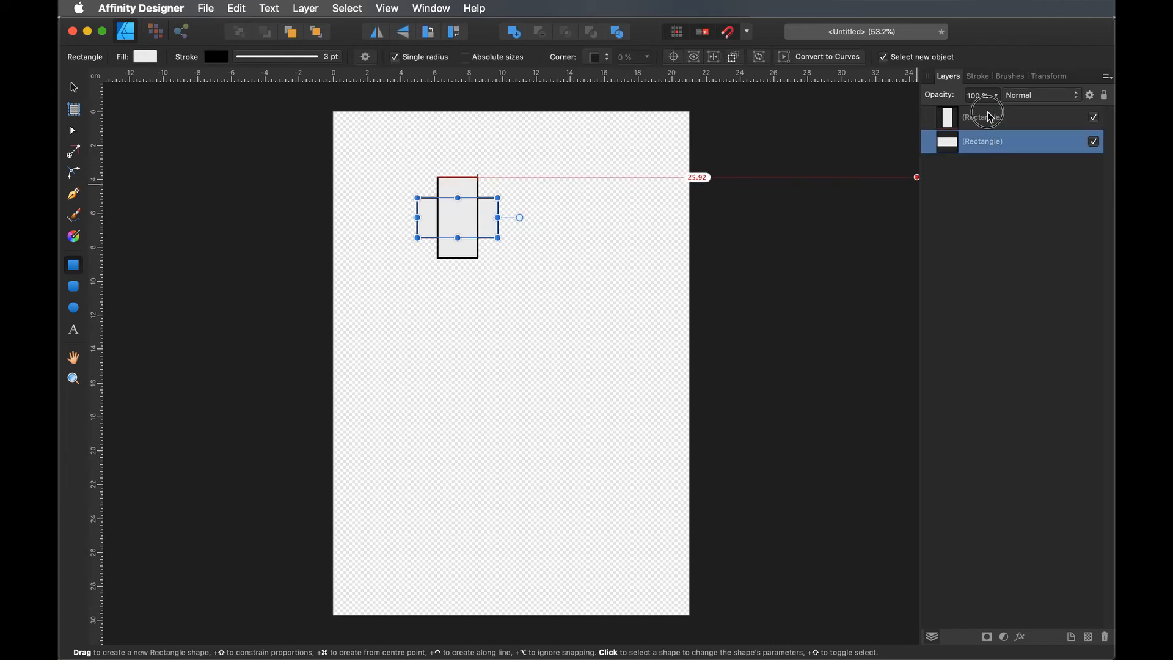
left_click(986, 118, "shift")
right_click(991, 118)
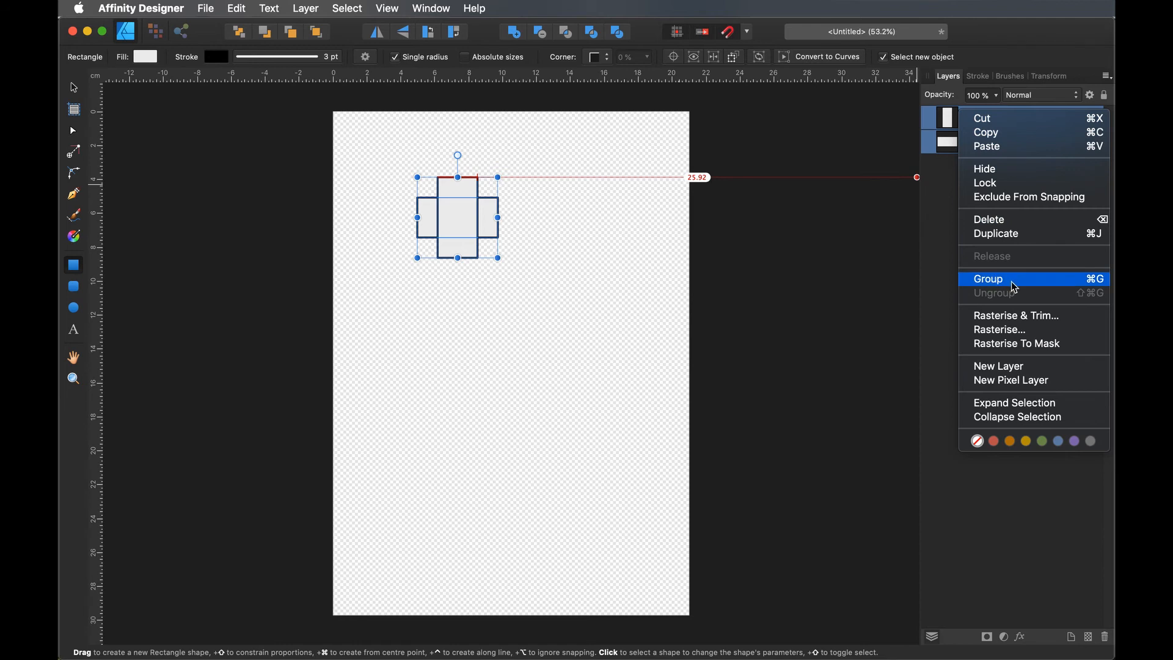
left_click(1011, 282)
double_click(975, 118)
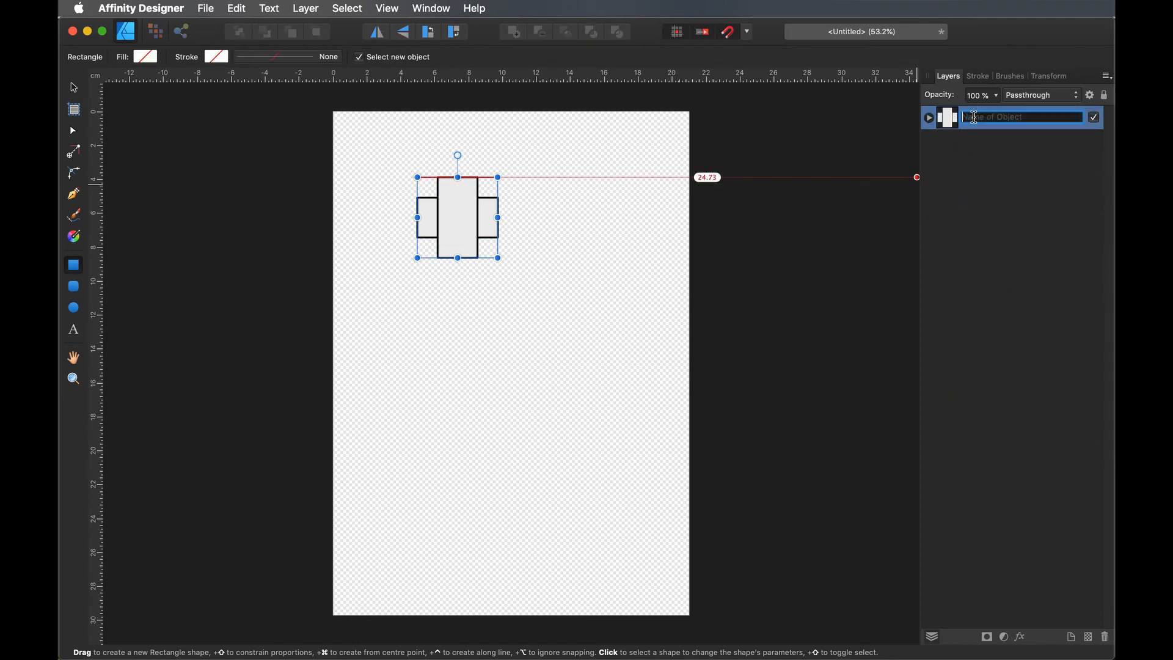
type("rectangles")
key("Return")
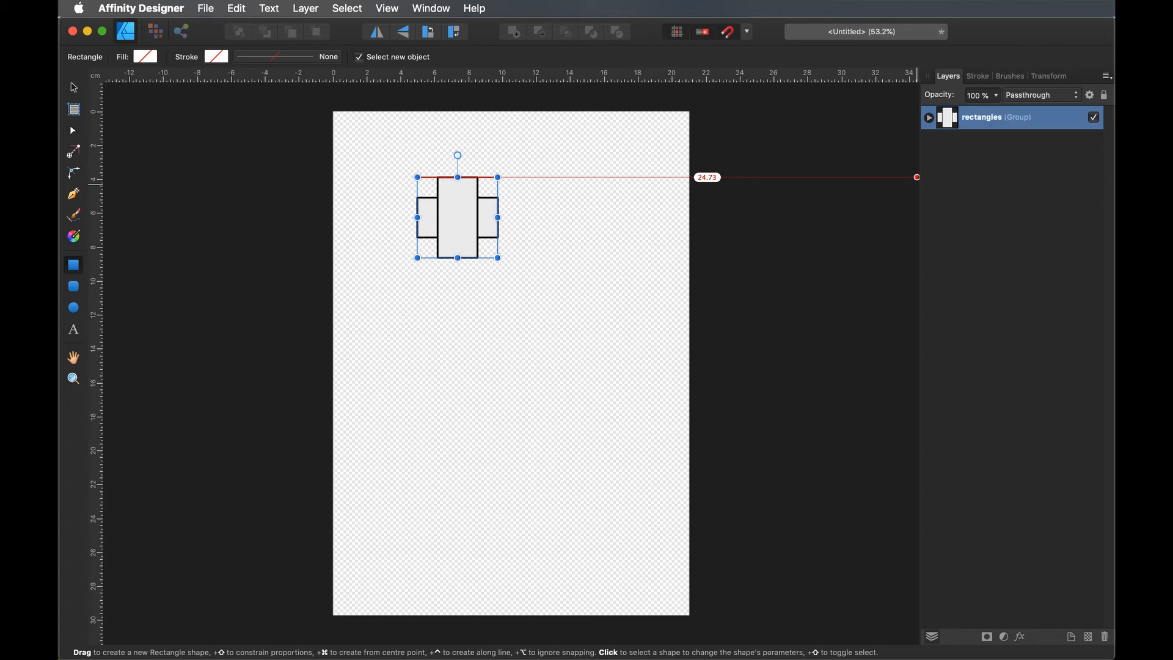
Expand the rectangles group and switch the visibility of its upright rectangle and of the whole group off and on.
left_click(929, 117)
left_click(1006, 145)
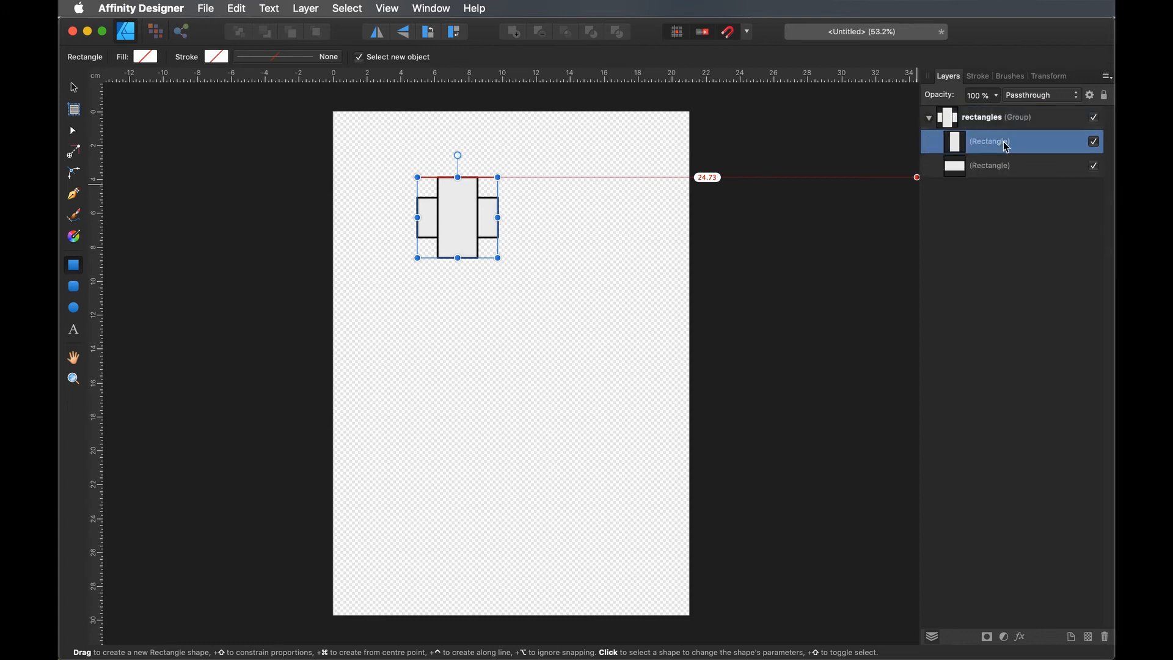
left_click(1095, 142)
left_click(1095, 142)
left_click(1094, 117)
left_click(1094, 117)
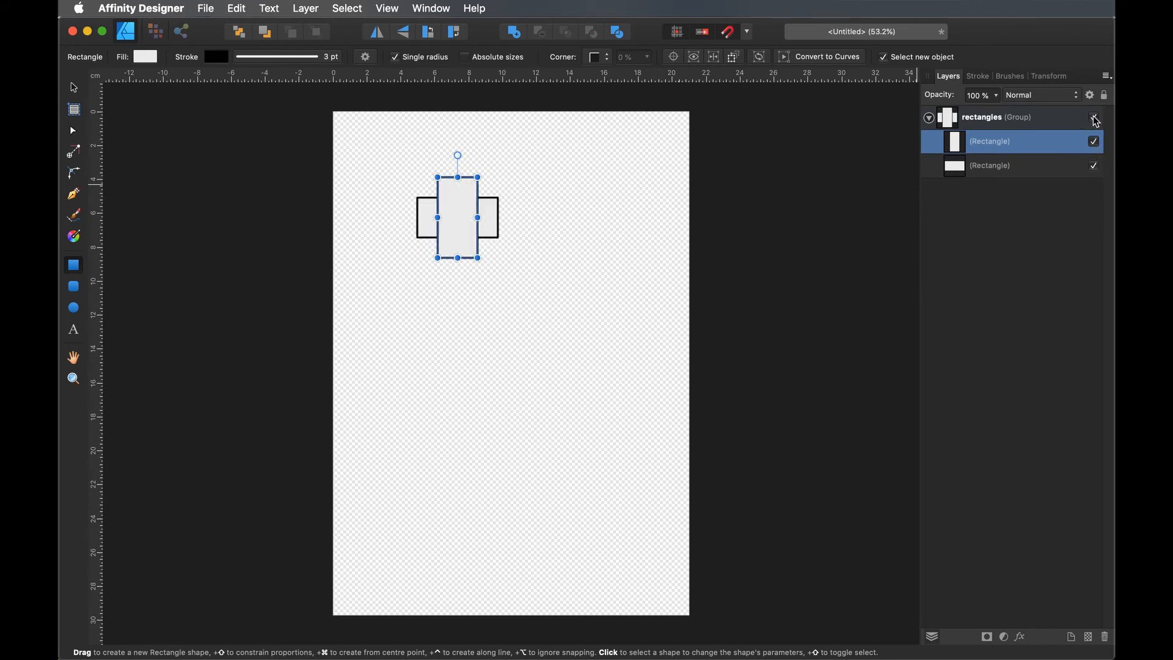
Remove the rectangles group from the page and paste it back in.
right_click(947, 117)
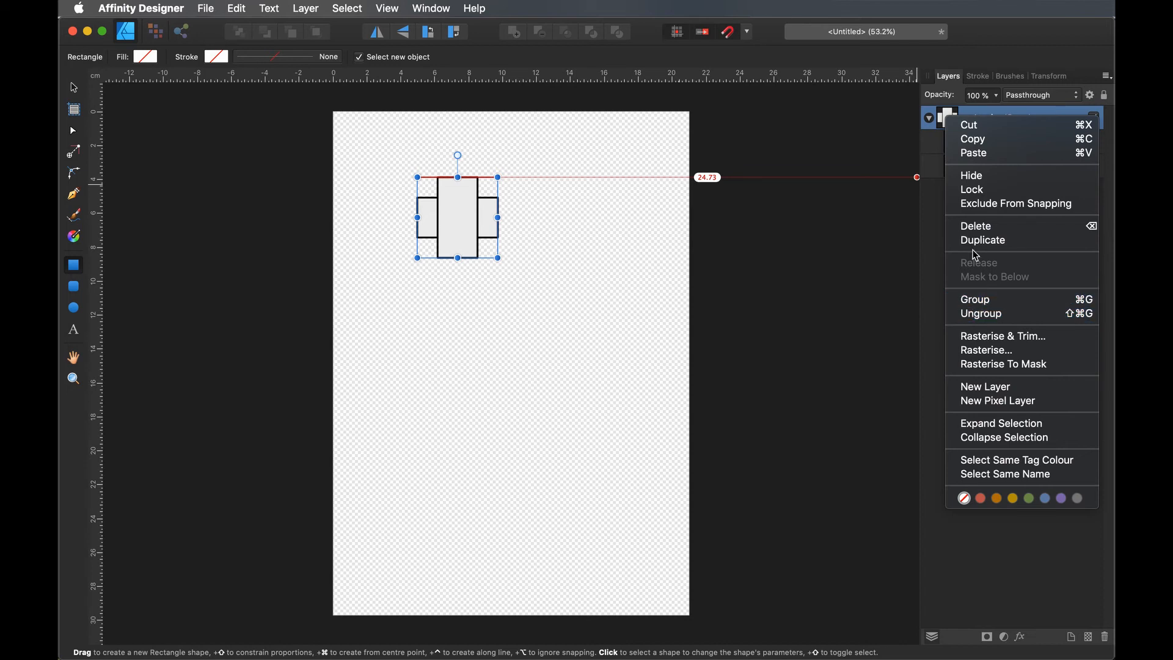
left_click(935, 224)
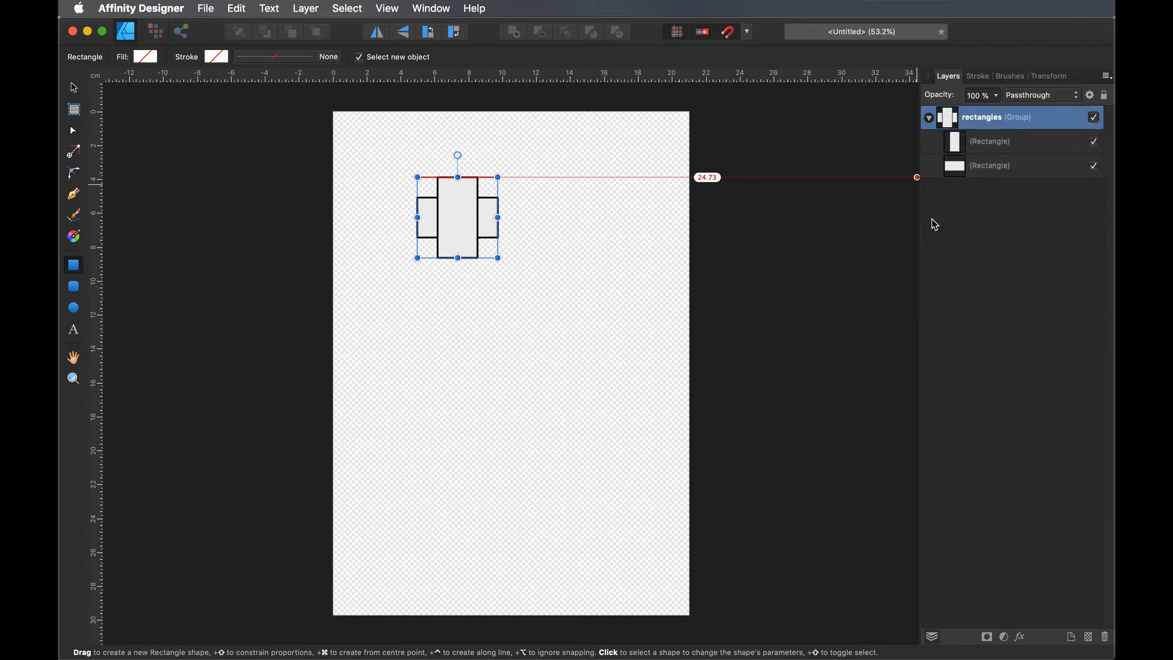
key("Delete")
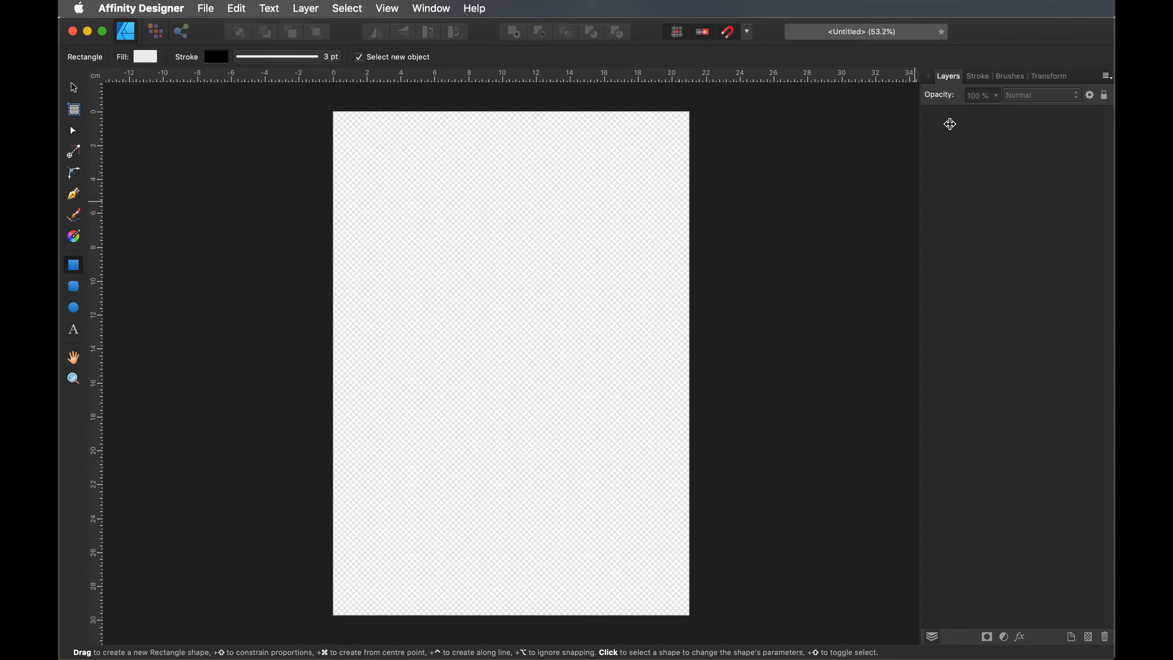
key("super+v")
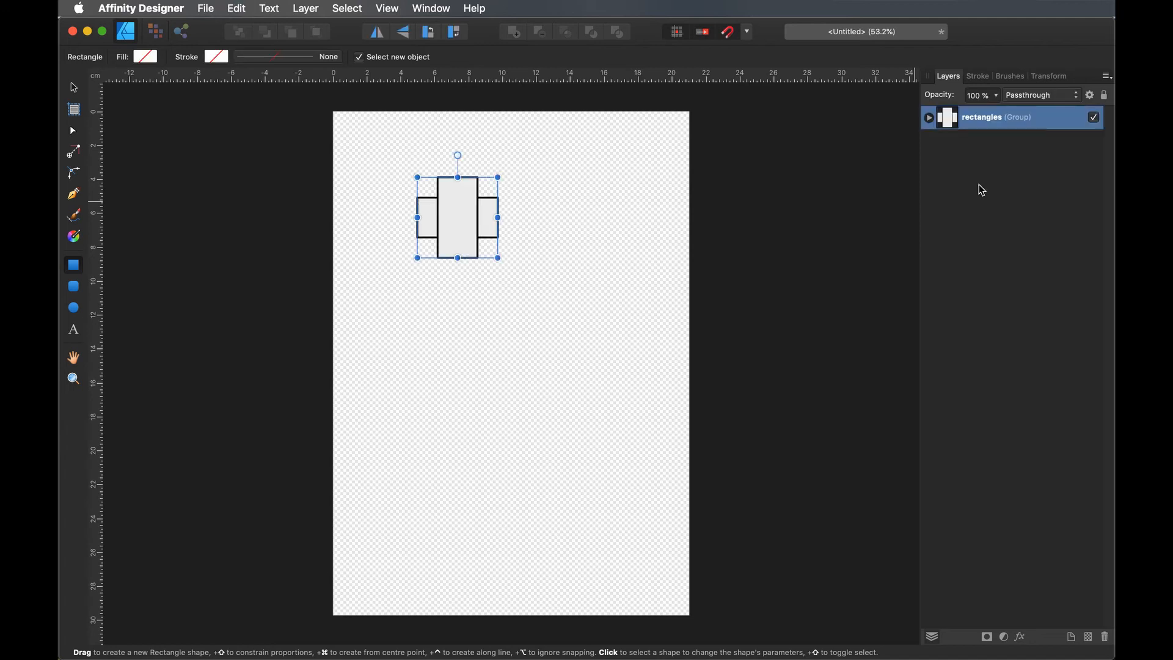
Move both rectangles out of the rectangles group so they are separate layers.
left_click(928, 117)
left_click_drag(983, 171, 934, 113)
left_click_drag(968, 165, 1028, 99)
Examine the opacity and blend mode choices for the horizontal rectangle, keep Normal, and clear the selection.
left_click(995, 96)
left_click(1028, 98)
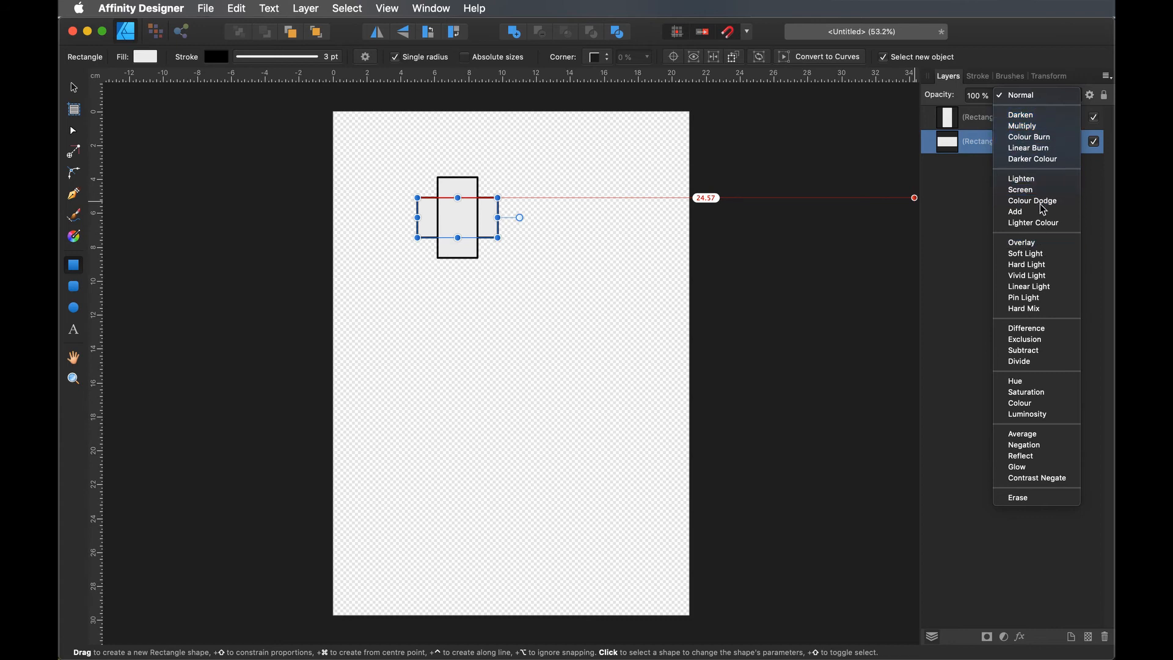
left_click(1017, 95)
left_click(973, 223)
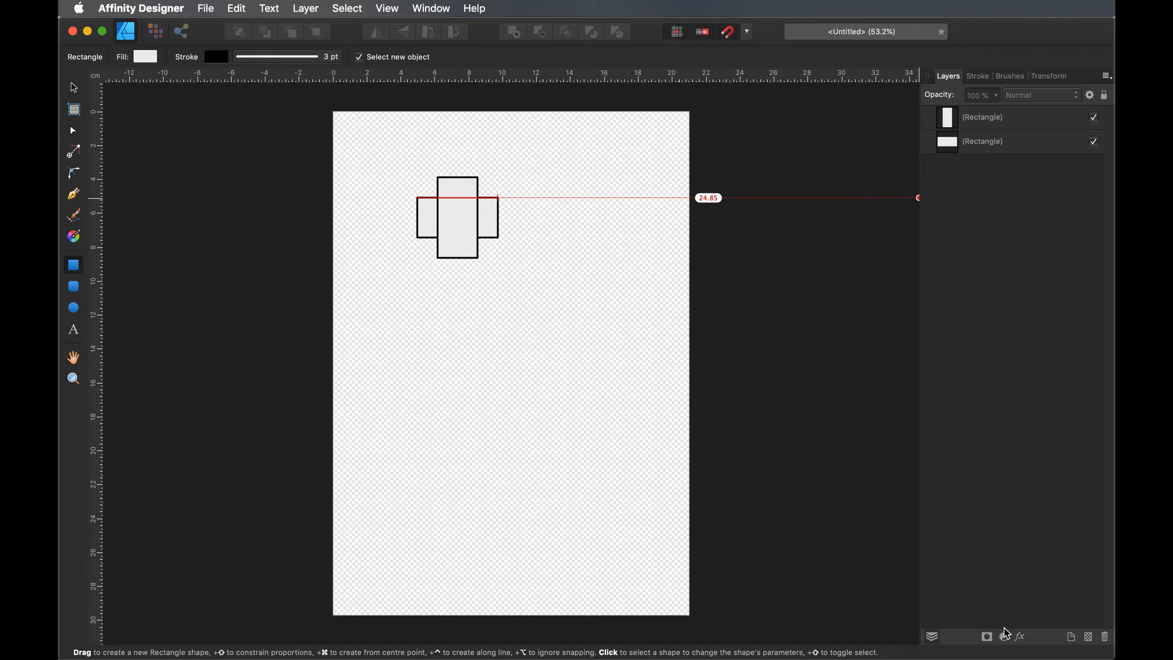
Set the upright rectangle's stroke width to 0.4 pt in the stroke settings.
left_click(979, 78)
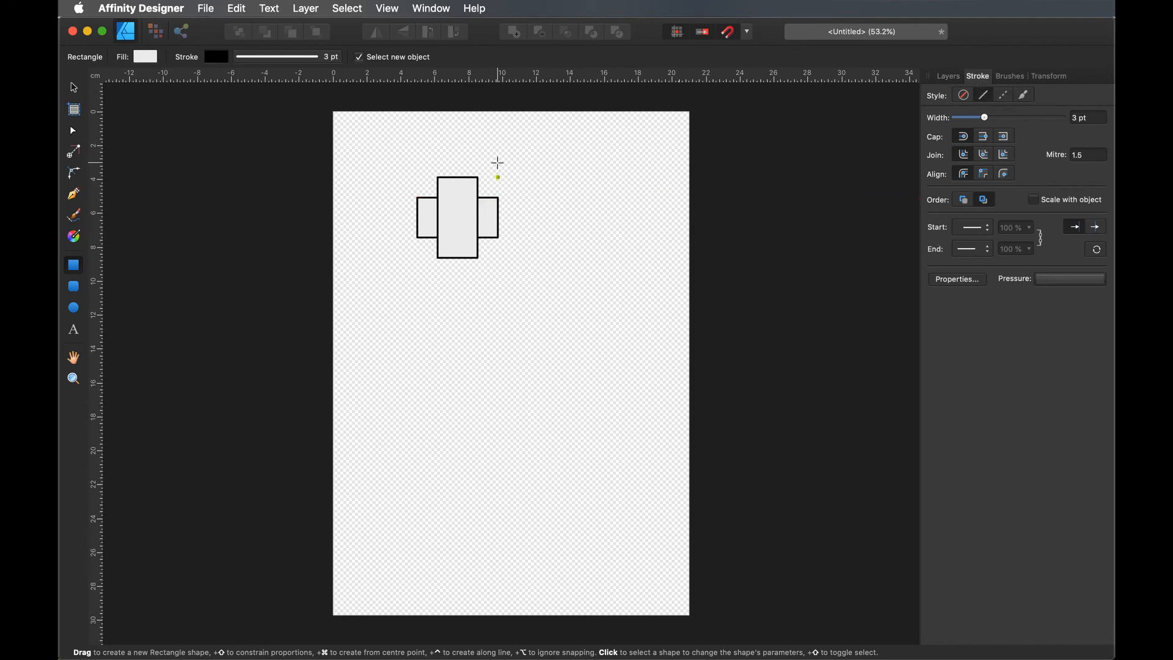
left_click(459, 217)
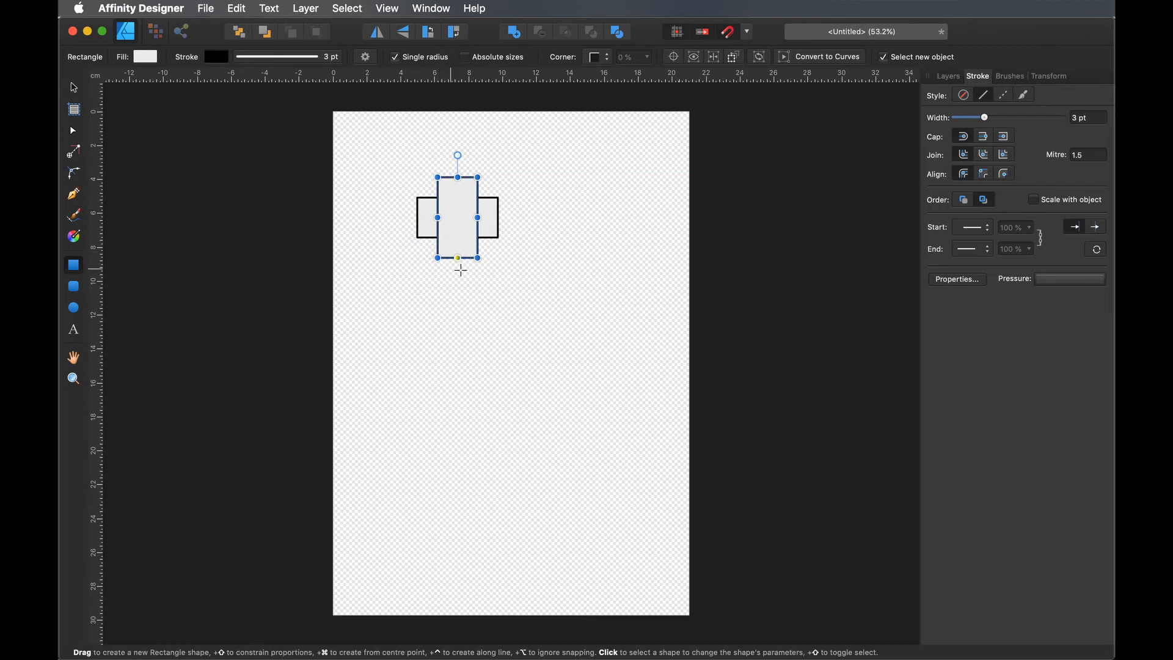
mouse_move(983, 117)
left_mouse_down()
mouse_move(957, 120)
mouse_move(968, 121)
left_mouse_up()
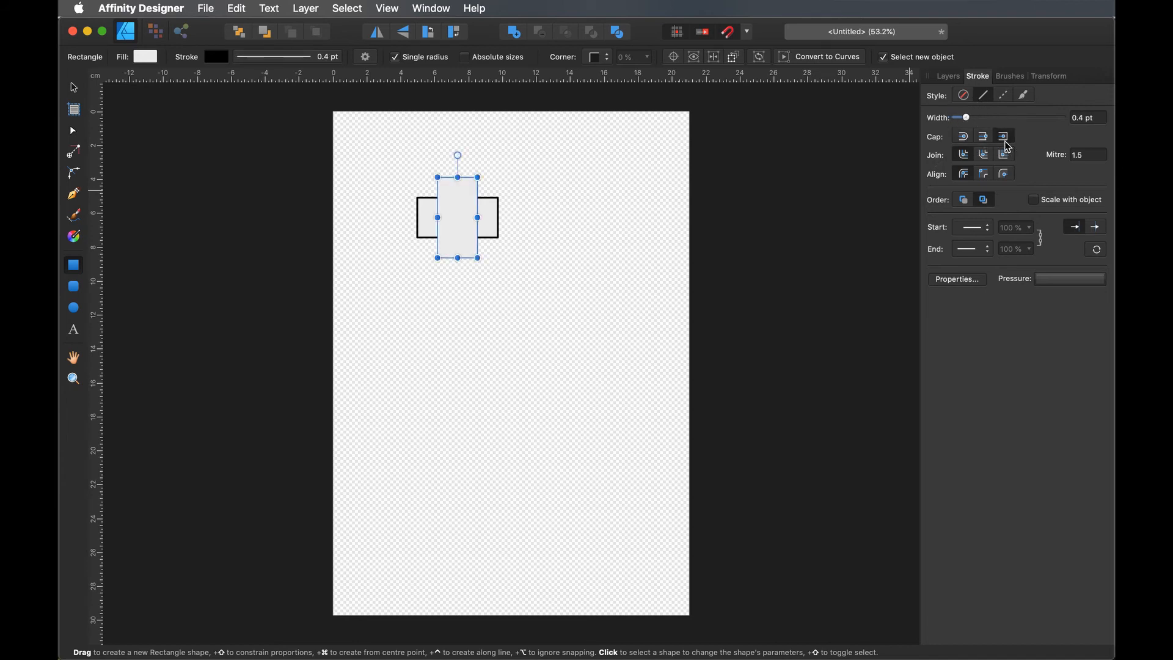
Give the upright rectangle's stroke a mitre join, align it to the outside, and place it behind the fill.
key("super+1")
key("super+plus")
key("super+plus")
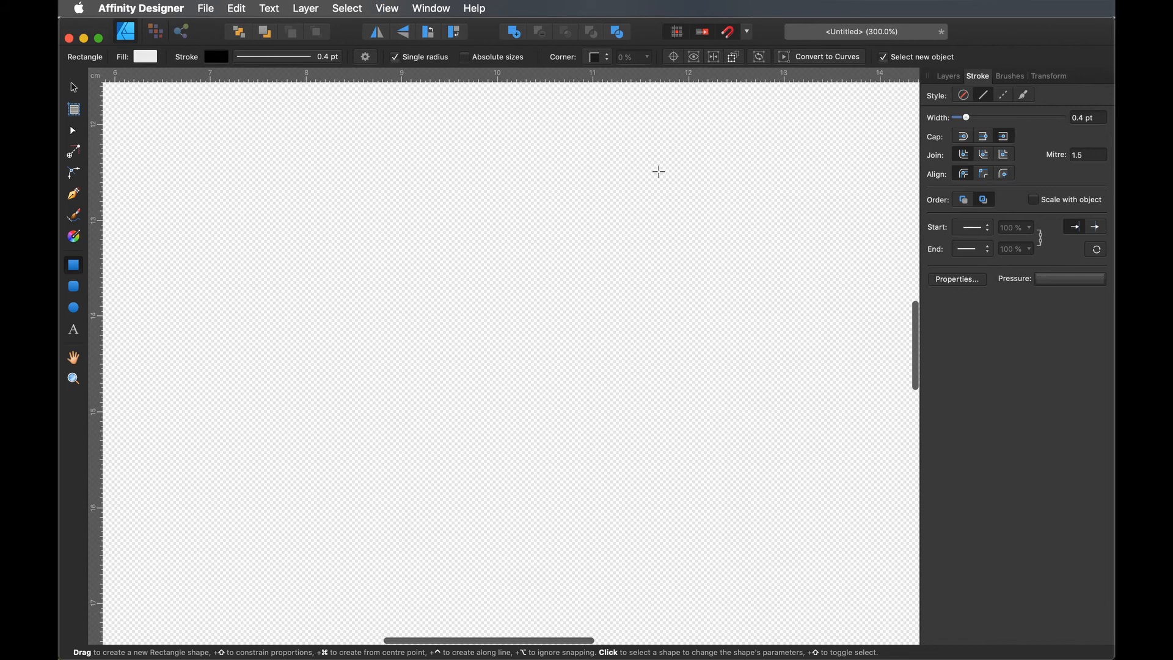
scroll(658, 171, "up", 13)
scroll(659, 172, "left", 6)
scroll(659, 172, "up", 3)
scroll(659, 172, "right", 1)
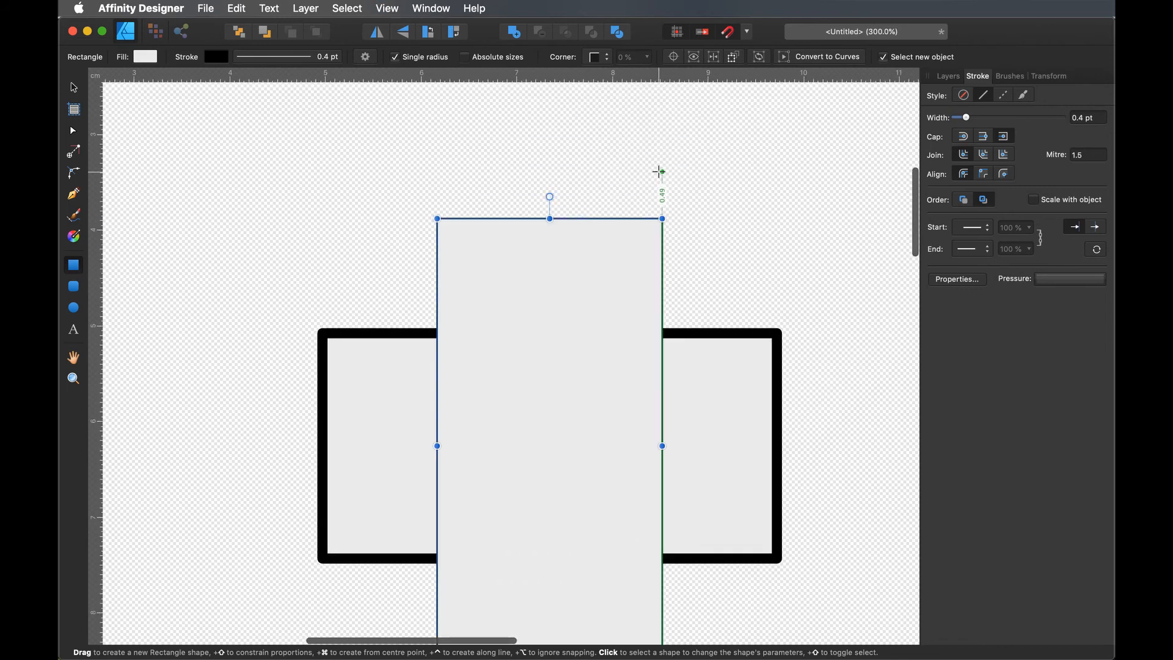
key("super+plus")
key("super+plus")
scroll(657, 173, "up", 3)
scroll(657, 173, "right", 3)
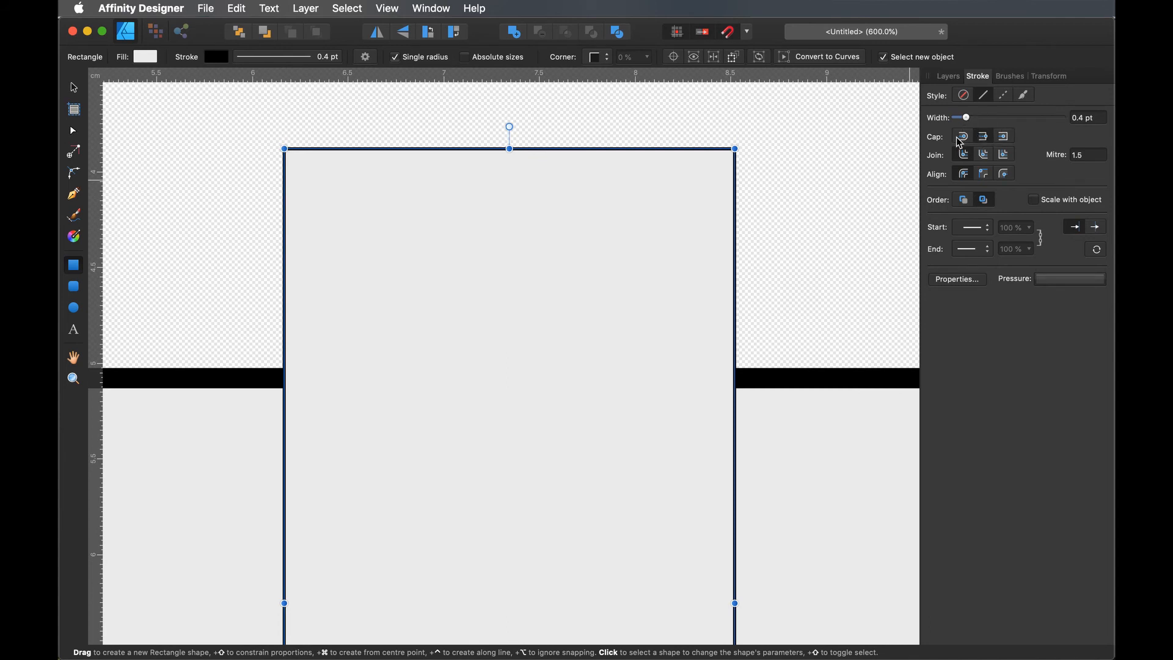
left_click(807, 230)
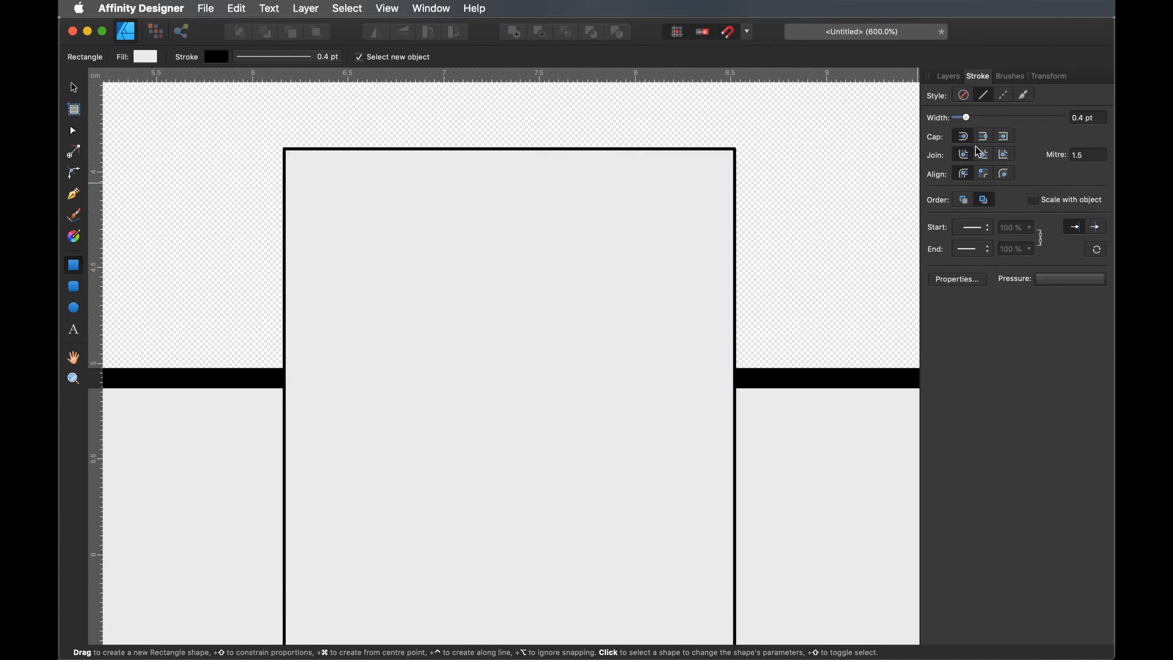
left_click(697, 206)
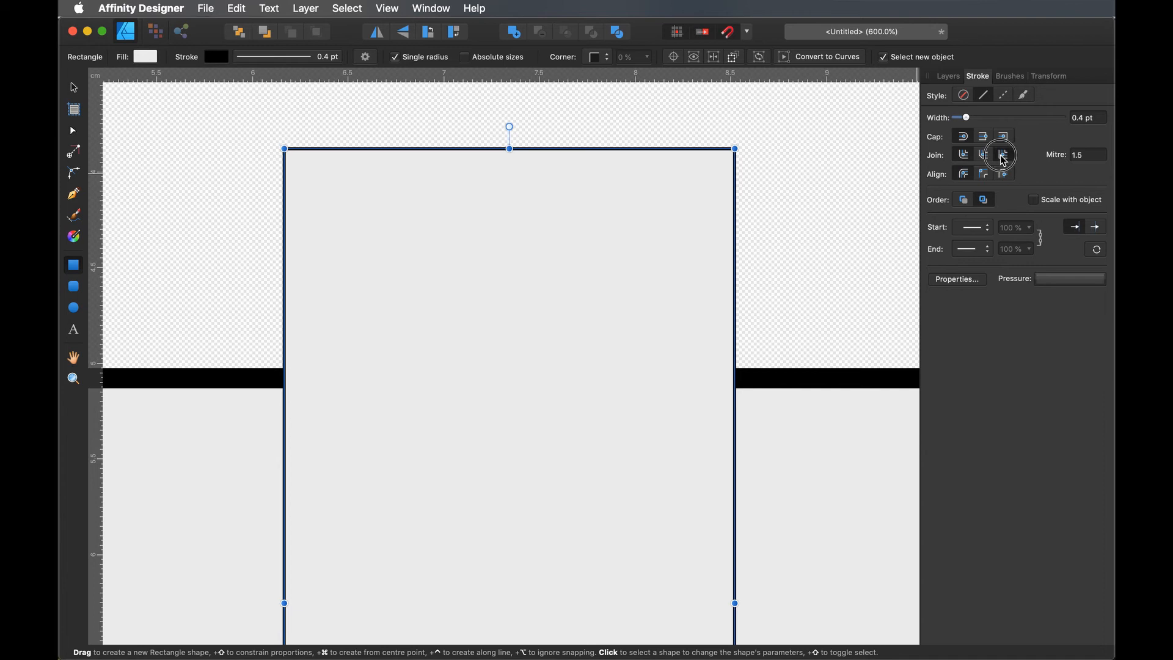
left_click(1002, 173)
left_click(963, 198)
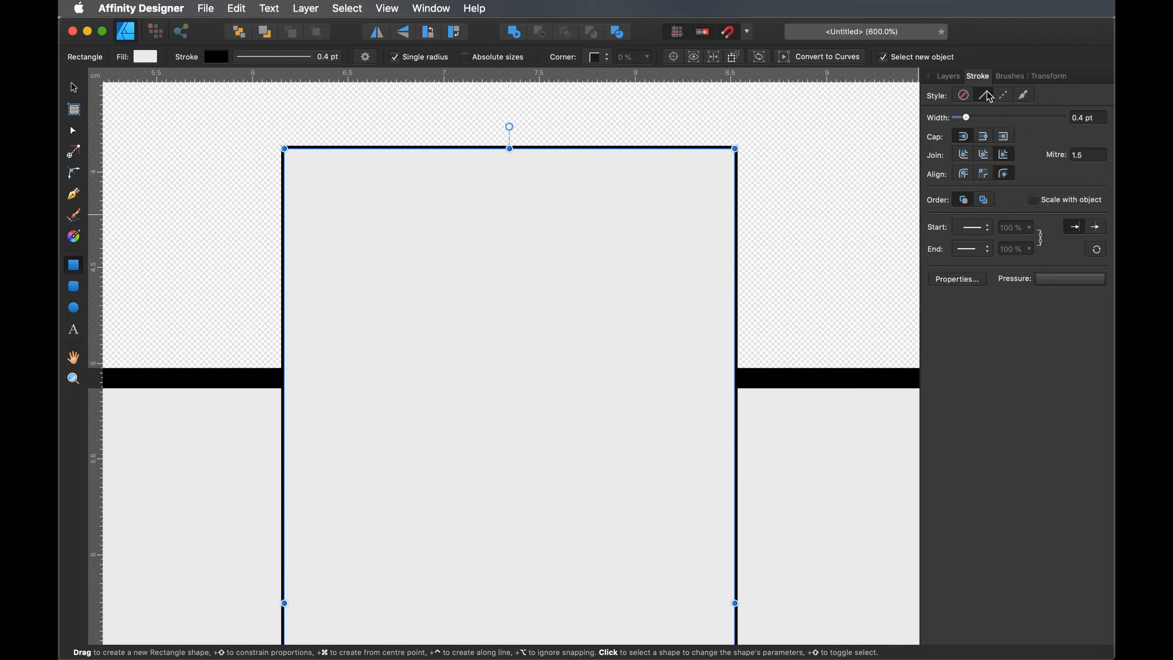
Examine the available brush categories and keep Inks as the displayed category.
left_click(1005, 78)
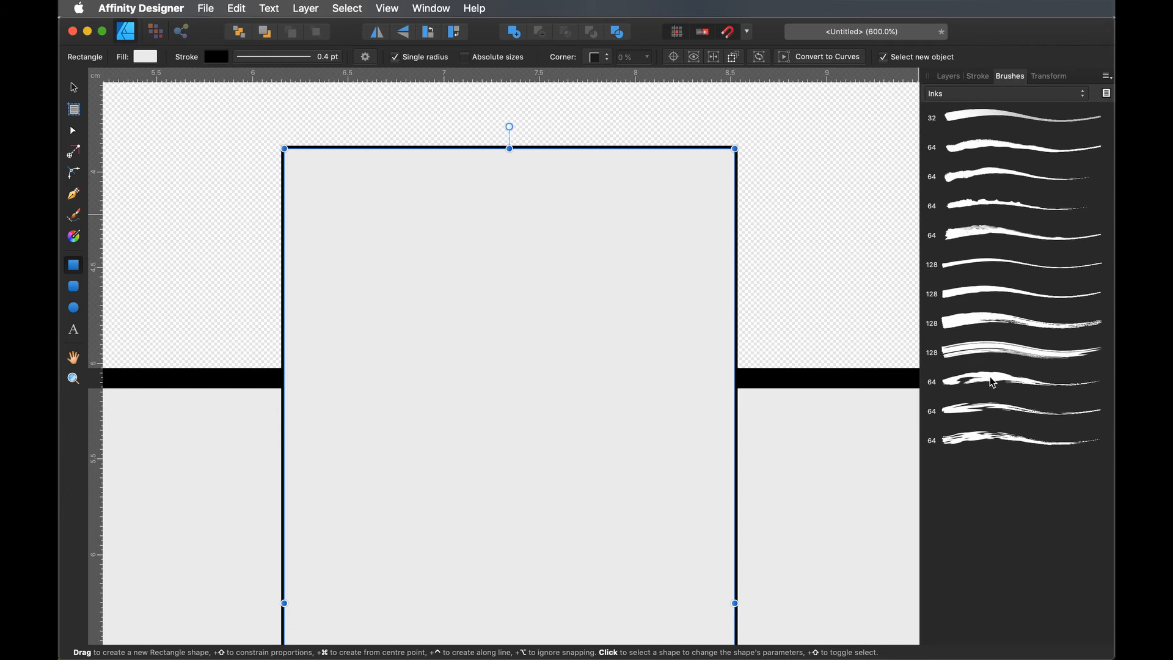
left_click(996, 94)
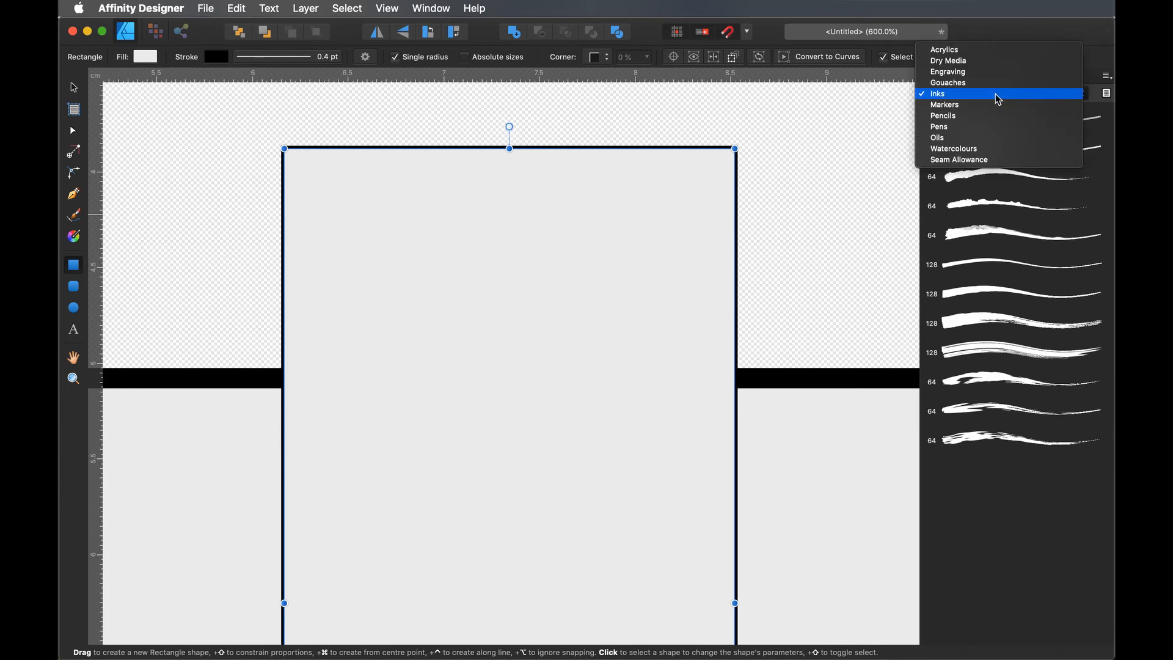
left_click(1097, 226)
Try setting the upright rectangle's width to 5 cm with its top-left corner as the anchor point.
left_click(1054, 77)
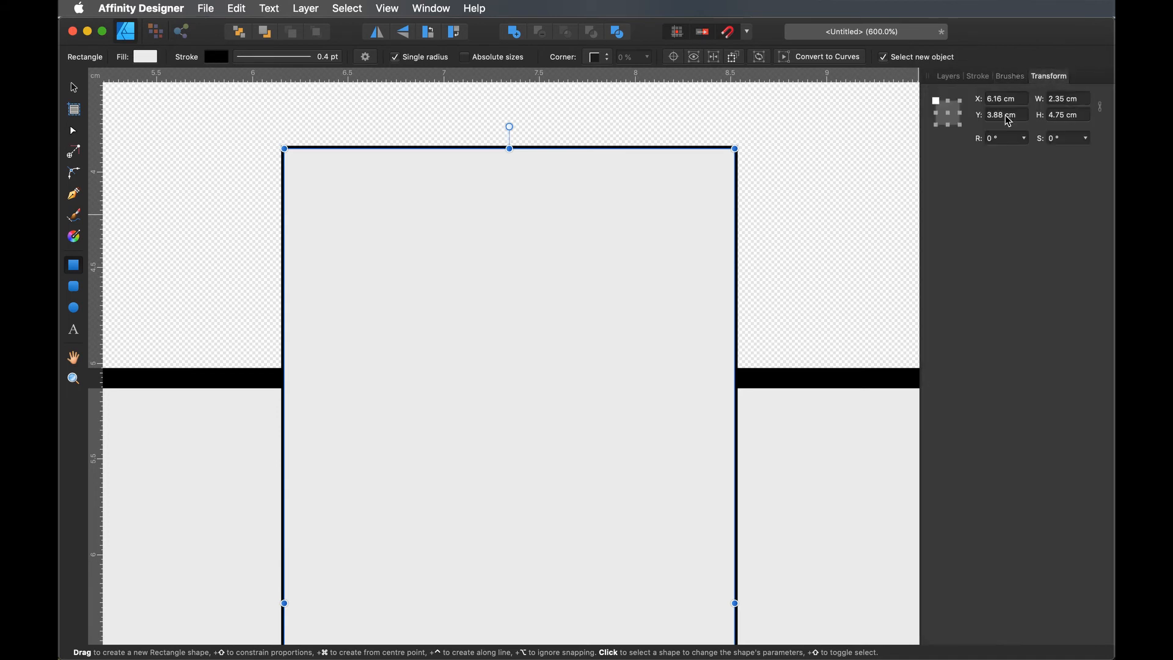
left_click(1063, 99)
type("5")
key("Return")
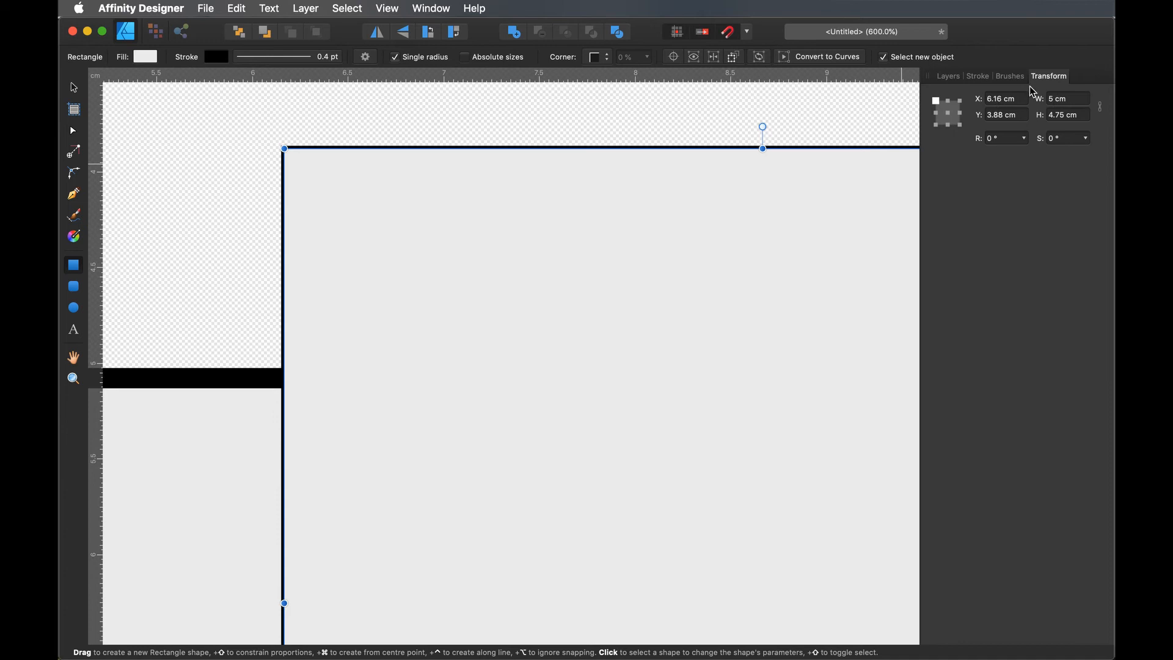
Try the centre anchor point, restore the top-left one, and undo the rectangle's width change.
left_click(951, 116)
left_click(947, 116)
left_click(935, 100)
key("super+z")
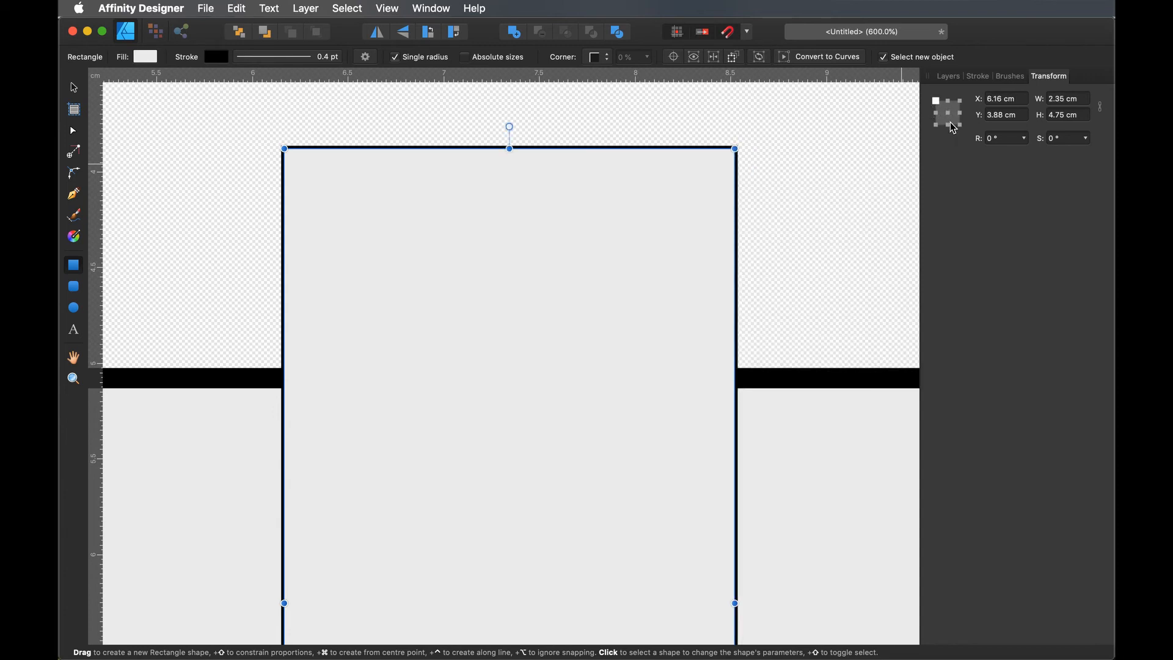
Set the upright rectangle's width to 5 cm, anchored at its centre so both sides grow equally.
left_click(950, 122)
left_click(1056, 99)
type("5")
key("Return")
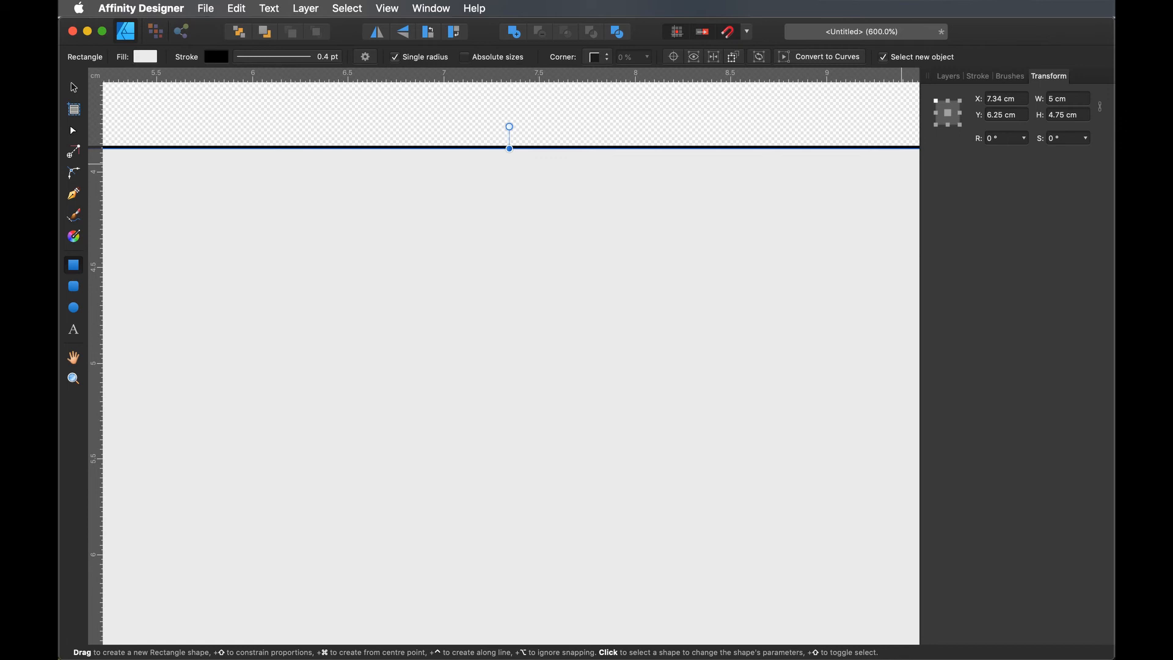
key("super+minus")
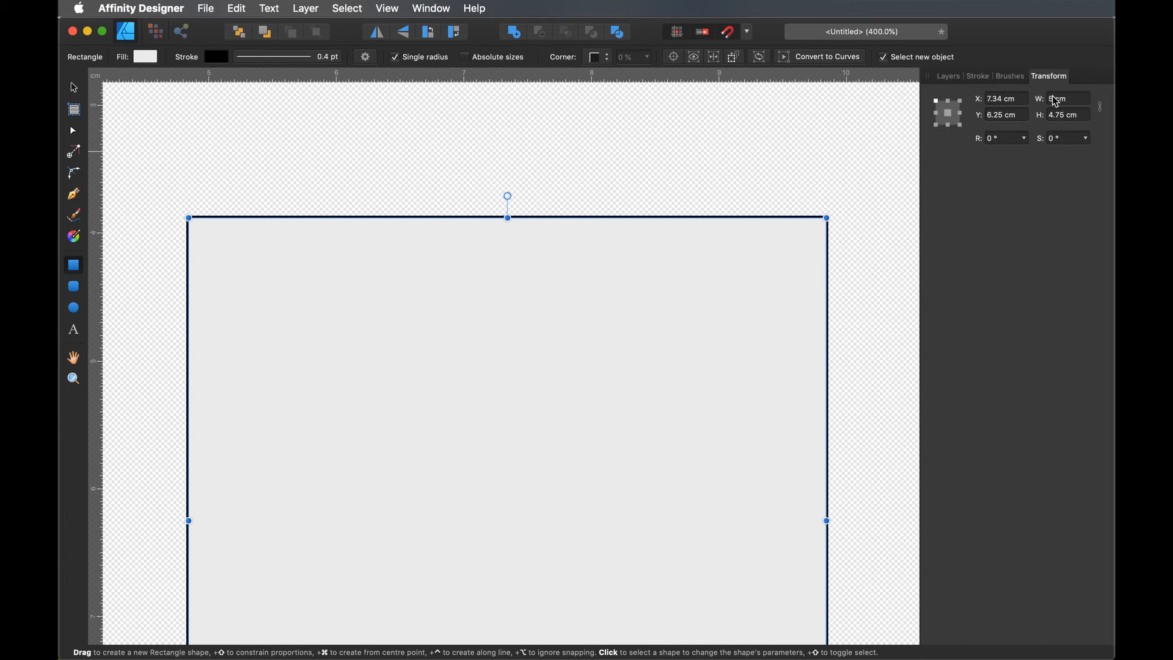
Import the brush file Seam Allowance.afbrushes from the Desktop folder.
left_click(1011, 75)
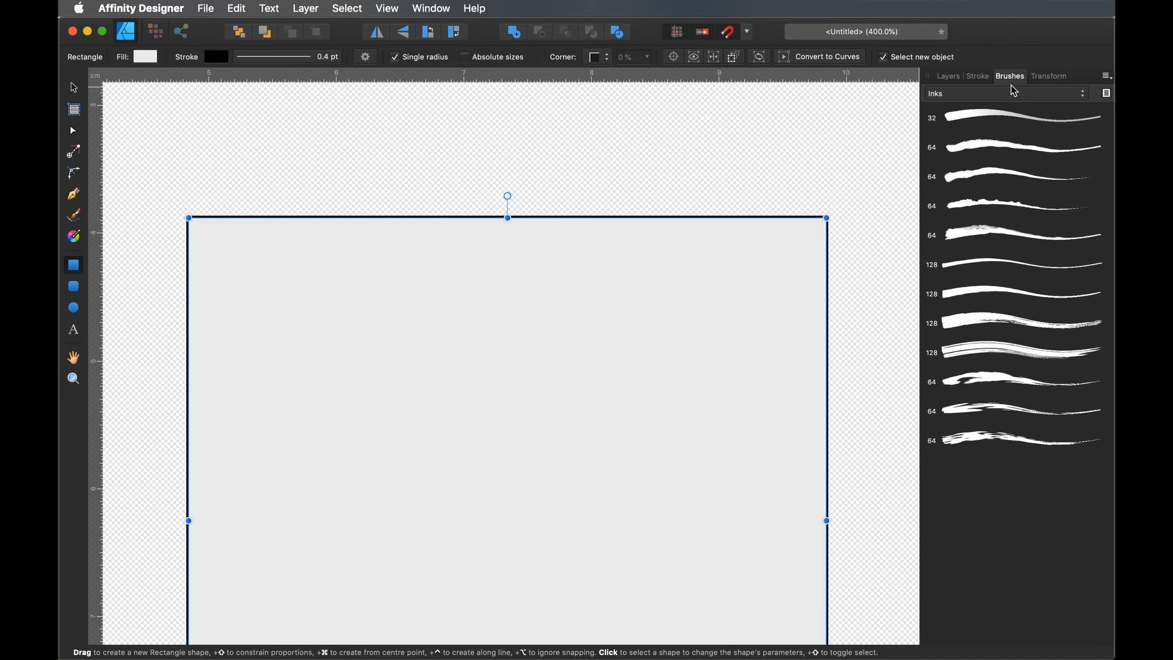
left_click(1108, 78)
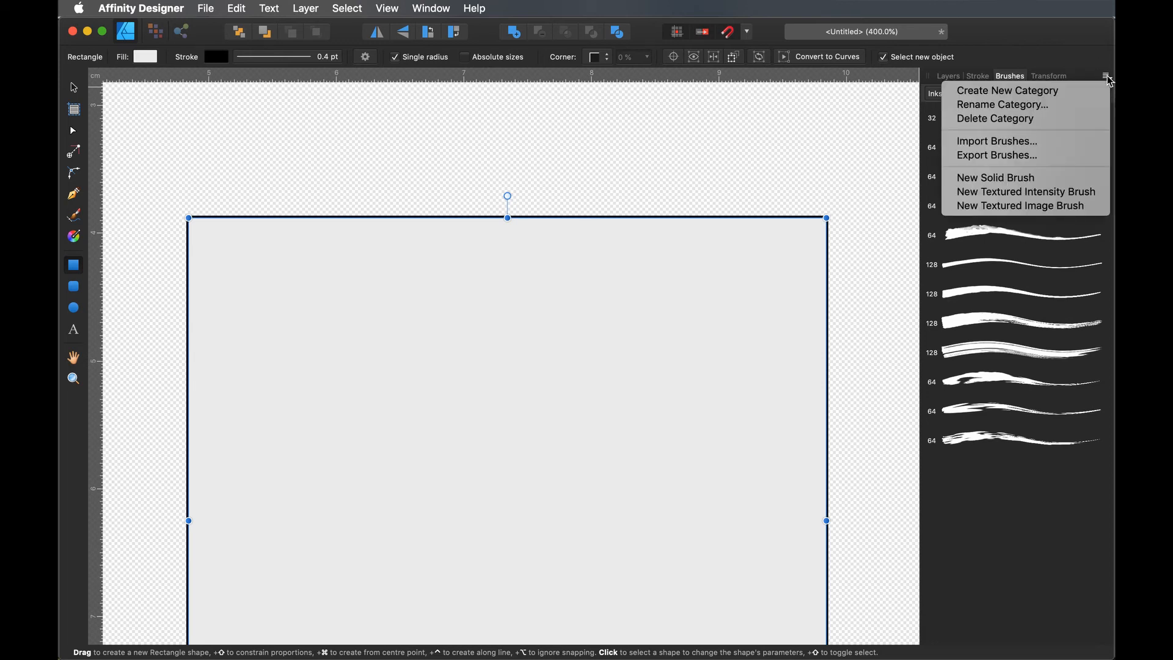
left_click(1046, 142)
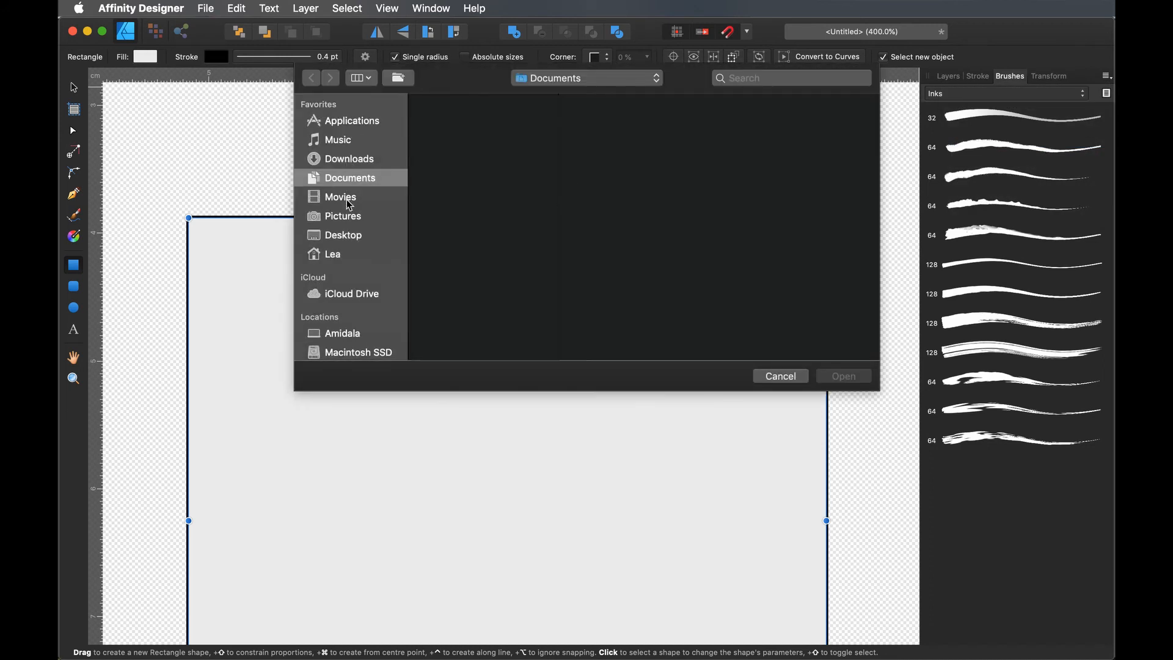
left_click(350, 238)
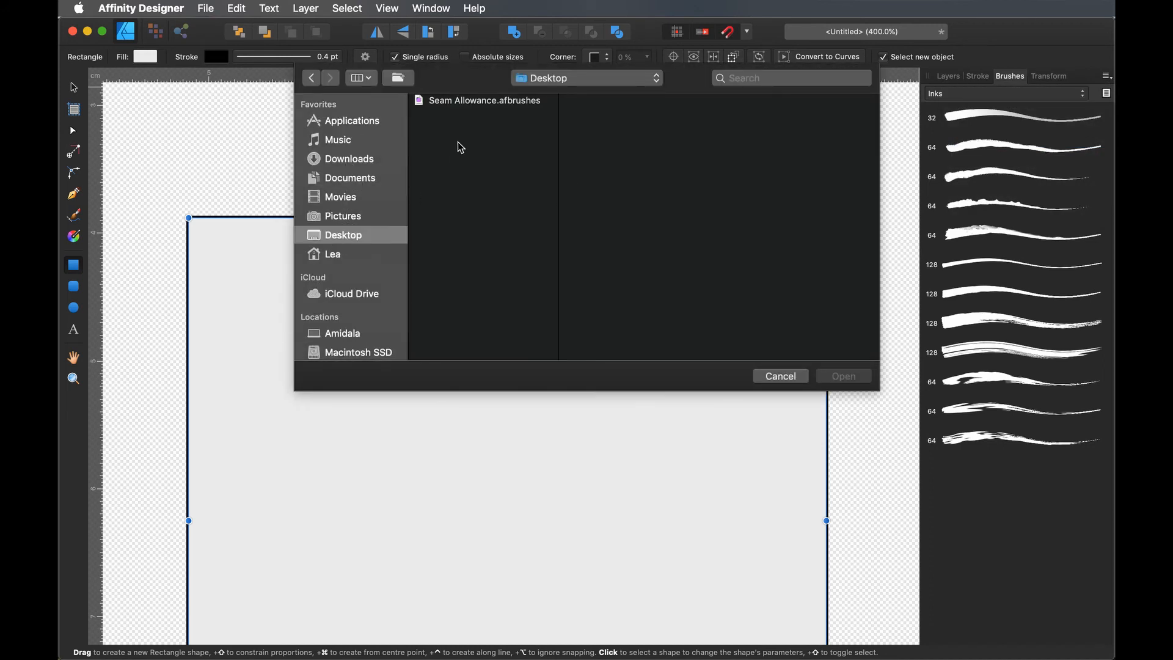
left_click(520, 105)
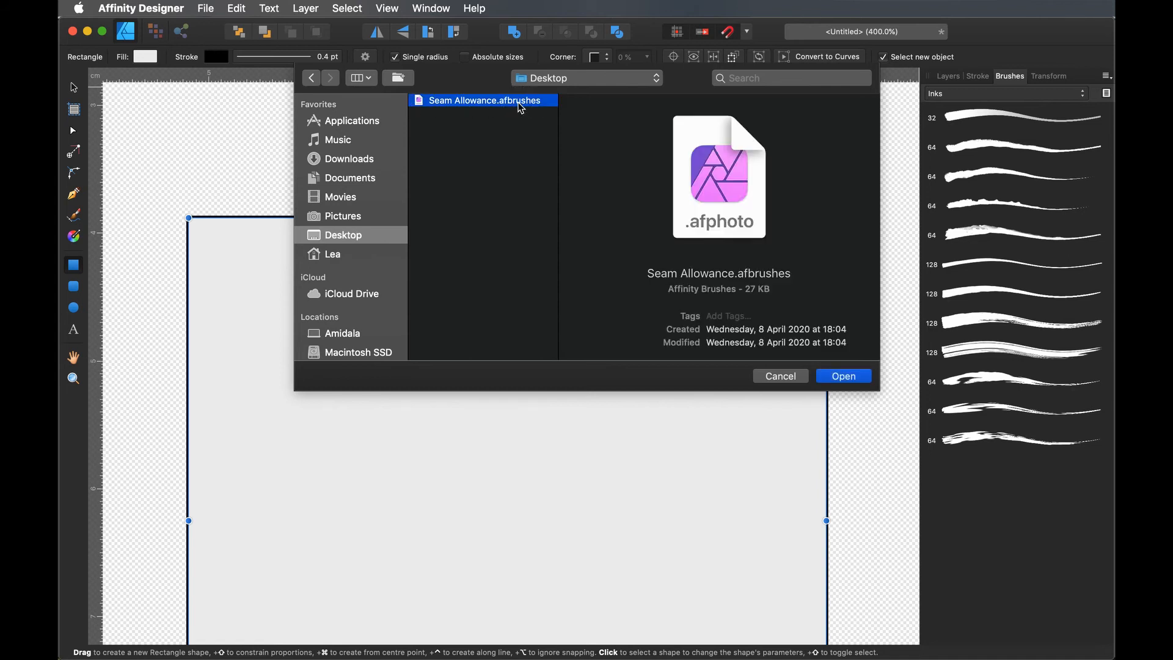
left_click(840, 379)
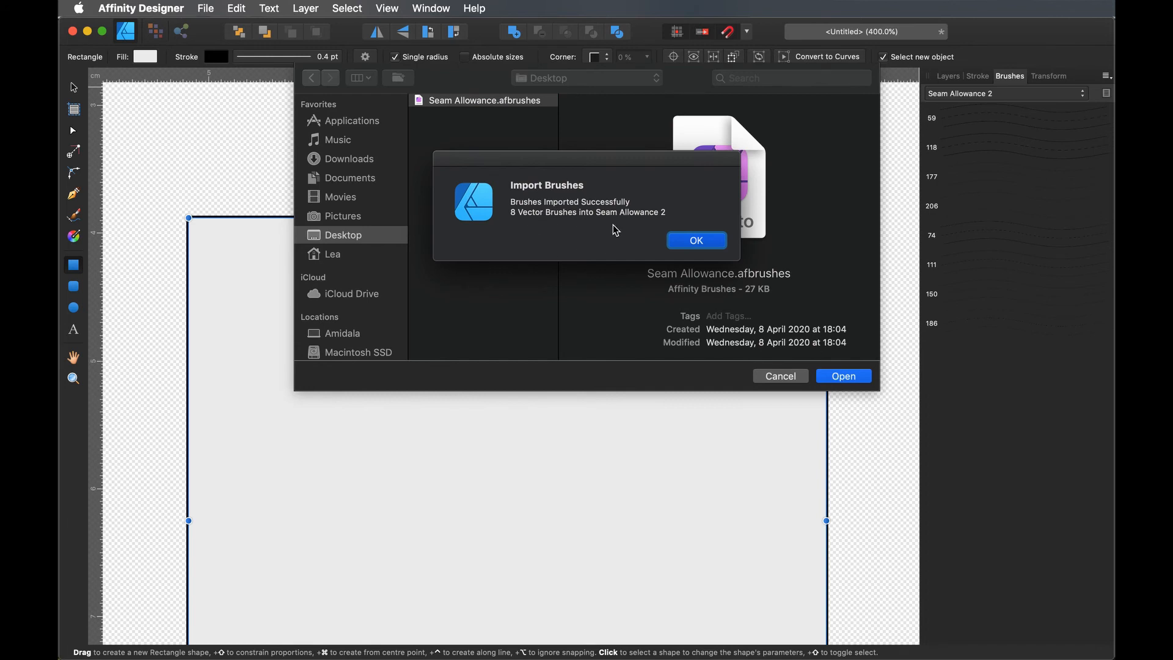
left_click(695, 242)
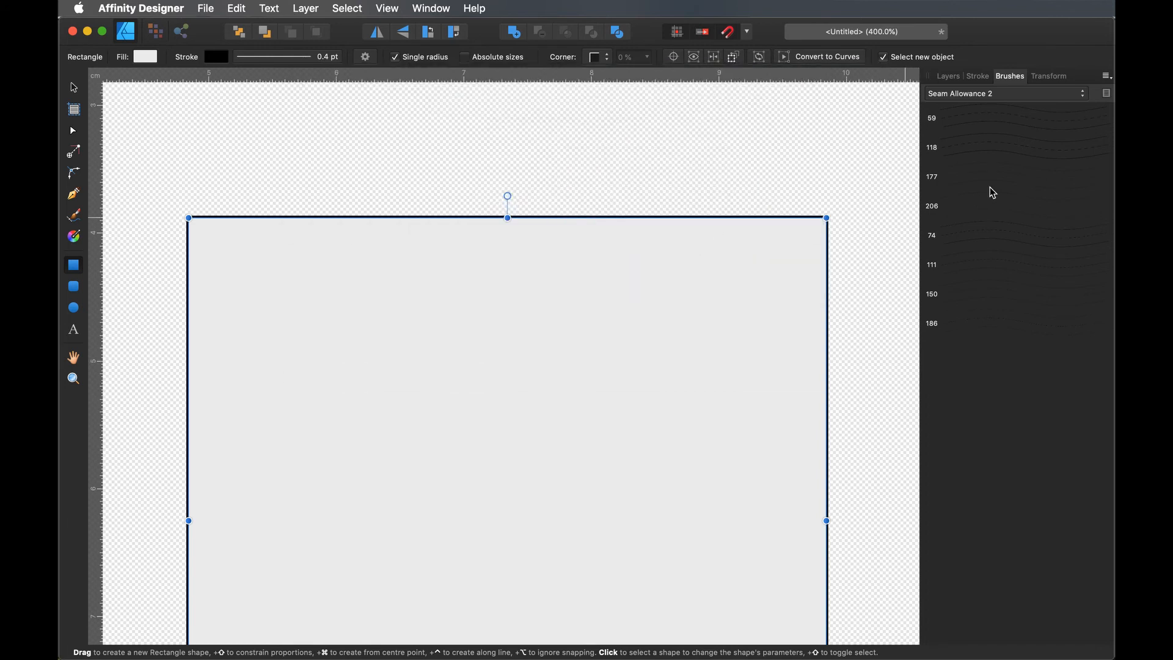
Try the first three imported seam allowance brushes on the rectangle, returning to the 0.5cm Seam Allowance brush.
left_click(964, 120)
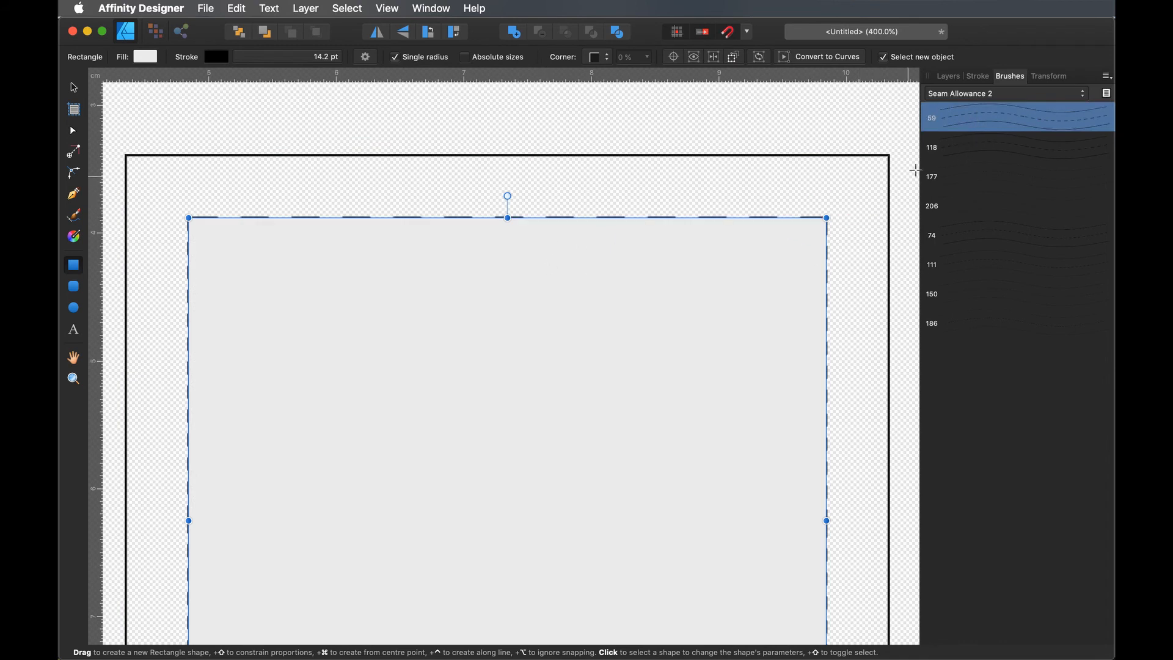
left_click(994, 147)
left_click(975, 182)
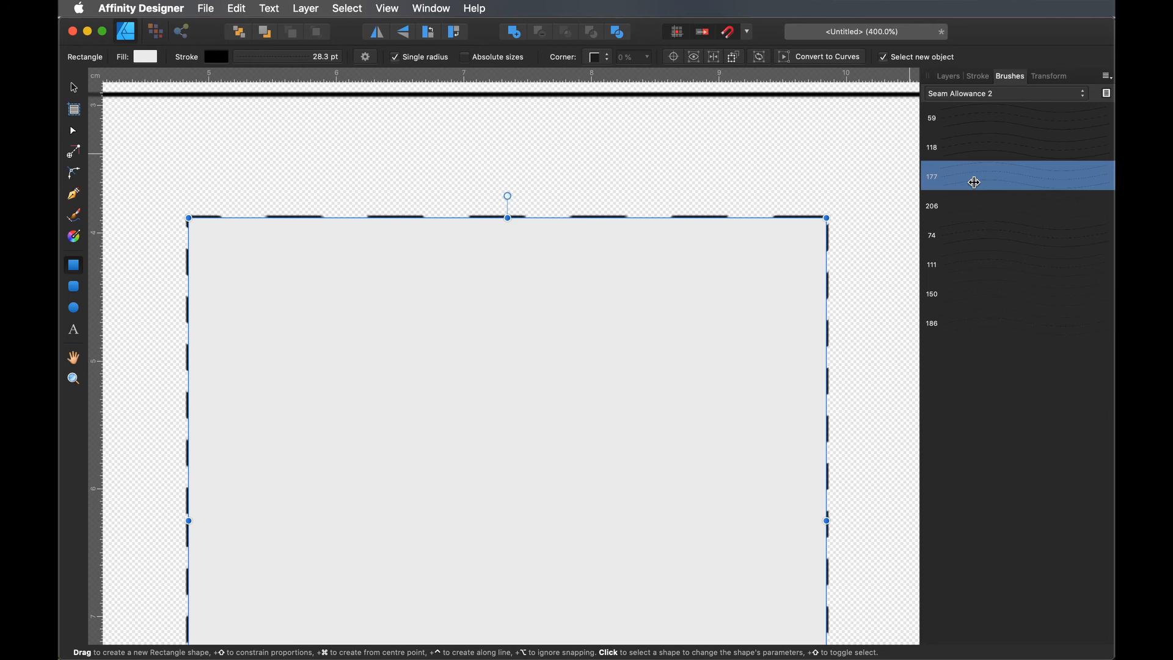
left_click(973, 116)
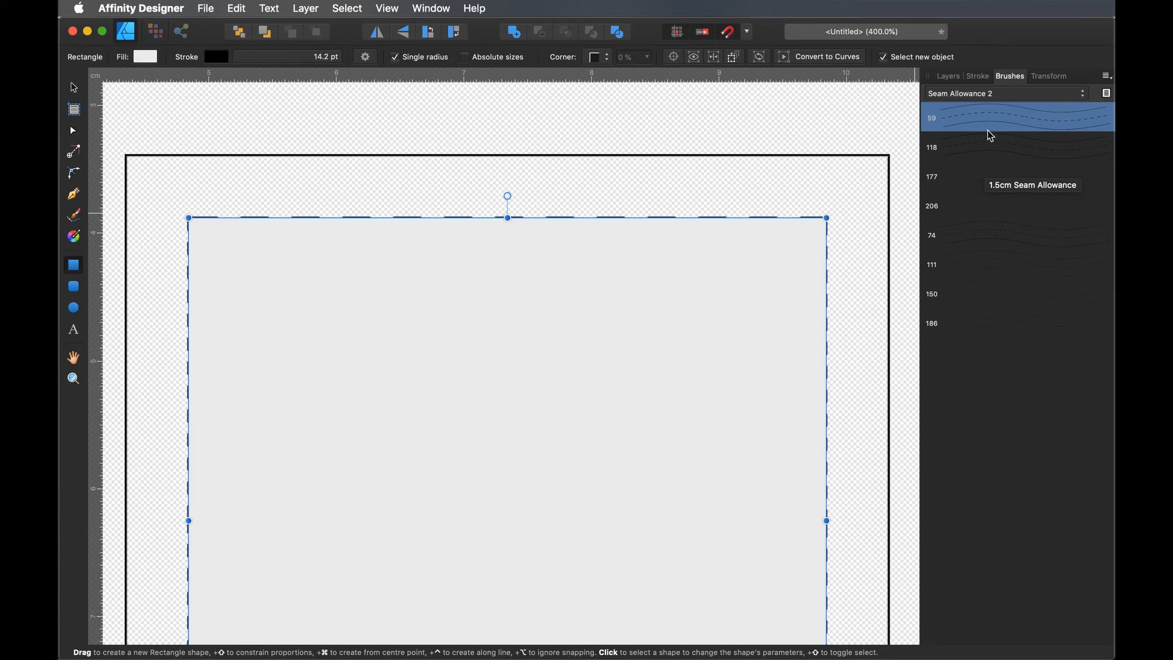
Inspect the seam allowance outline around the whole rectangle and undo the brush application.
key("super+0")
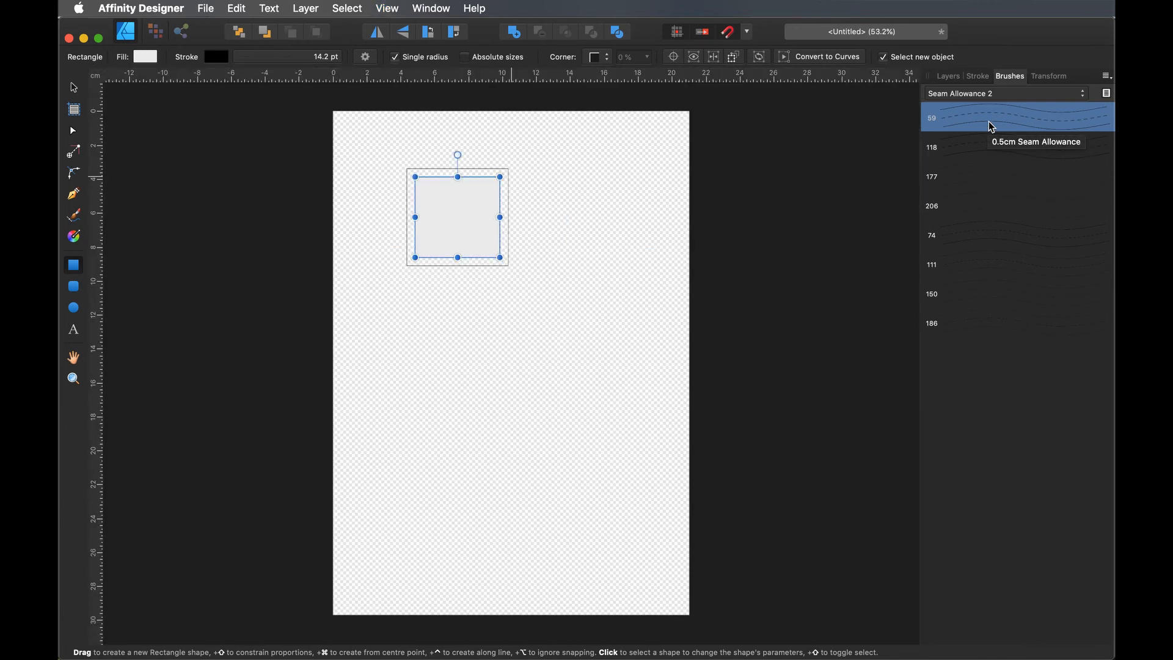
key("super+2")
scroll(639, 272, "up", 15)
scroll(640, 272, "left", 4)
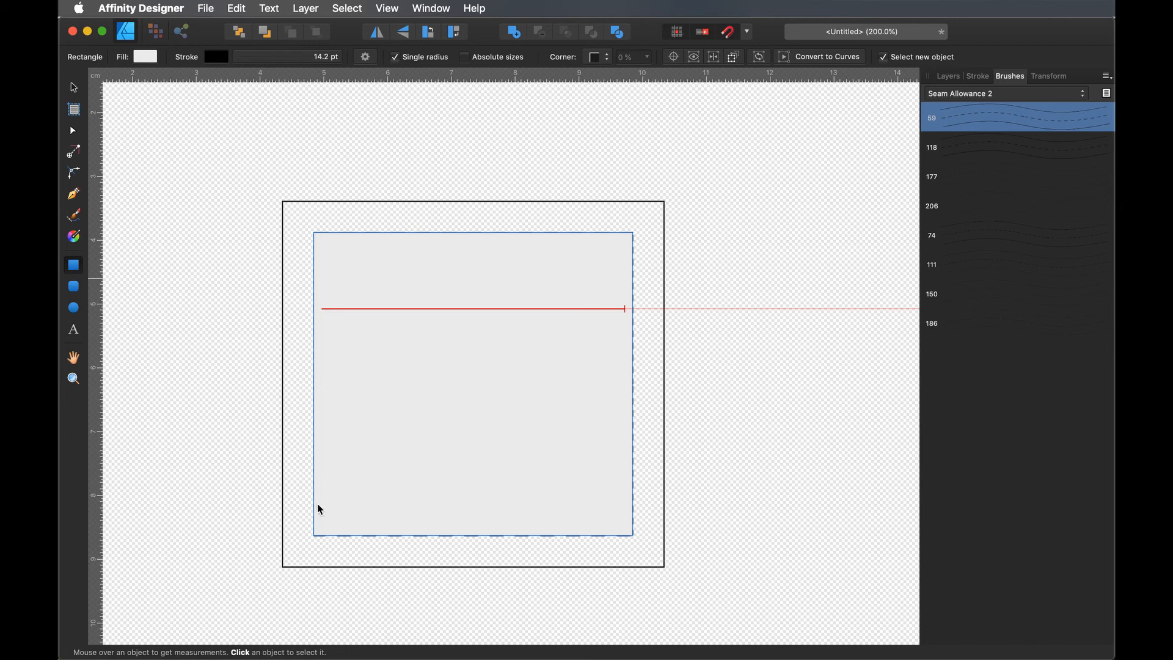
key("super+z")
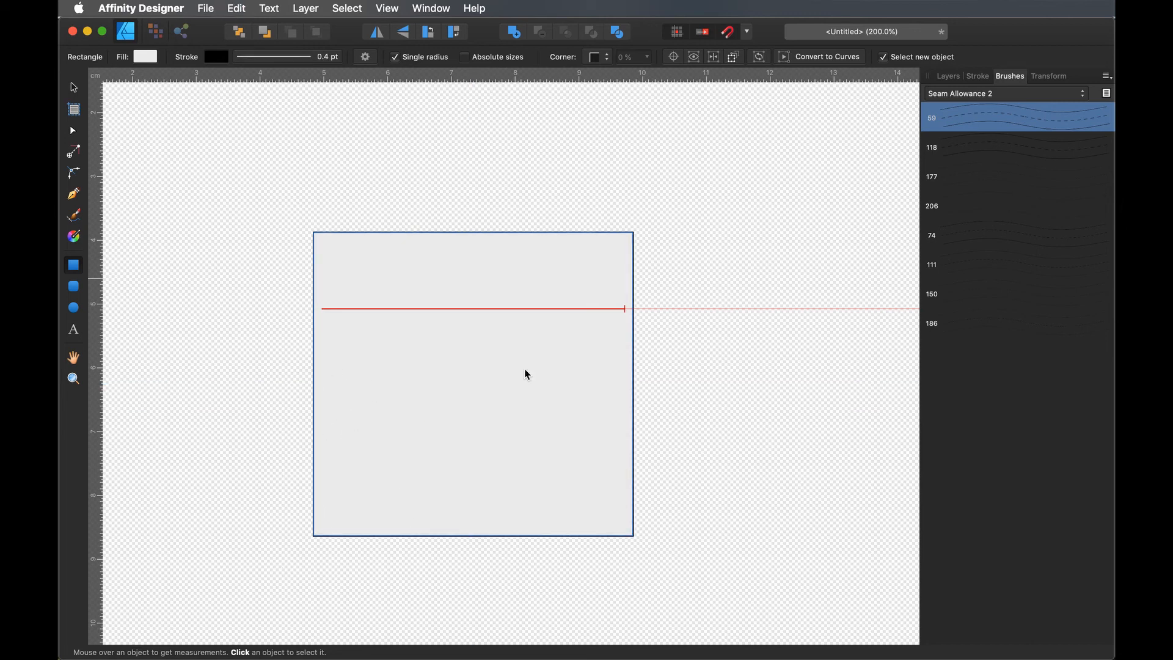
Reapply the 0.5cm Seam Allowance brush, view the outline with the rectangle deselected, and undo the brush again.
left_click(975, 116)
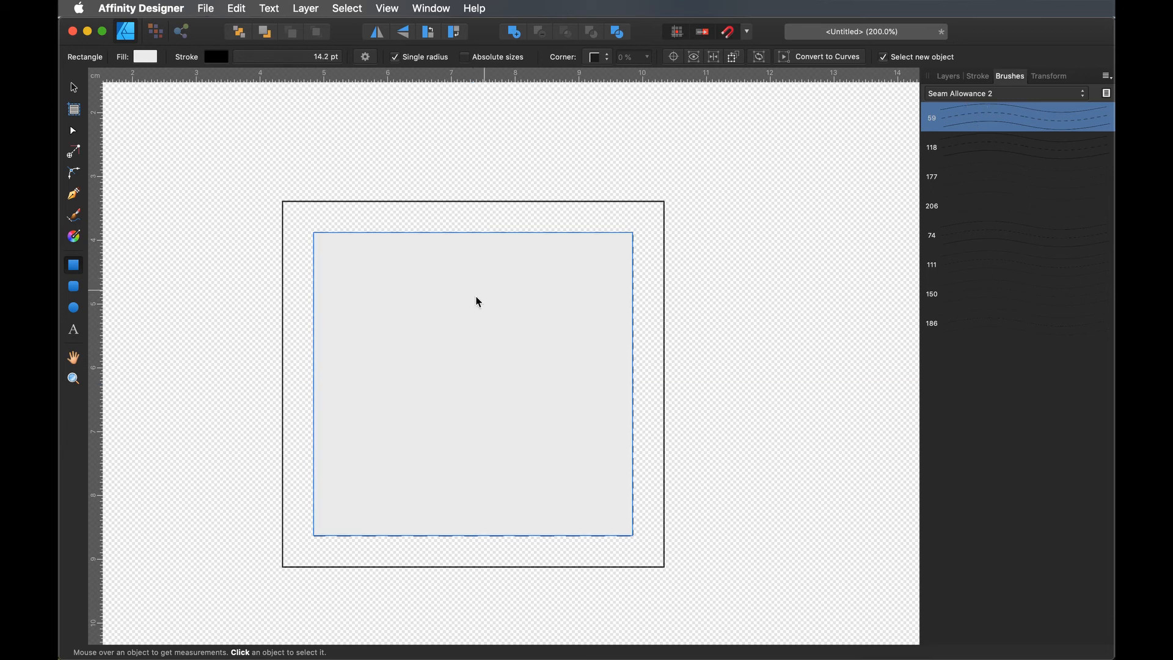
left_click(712, 192)
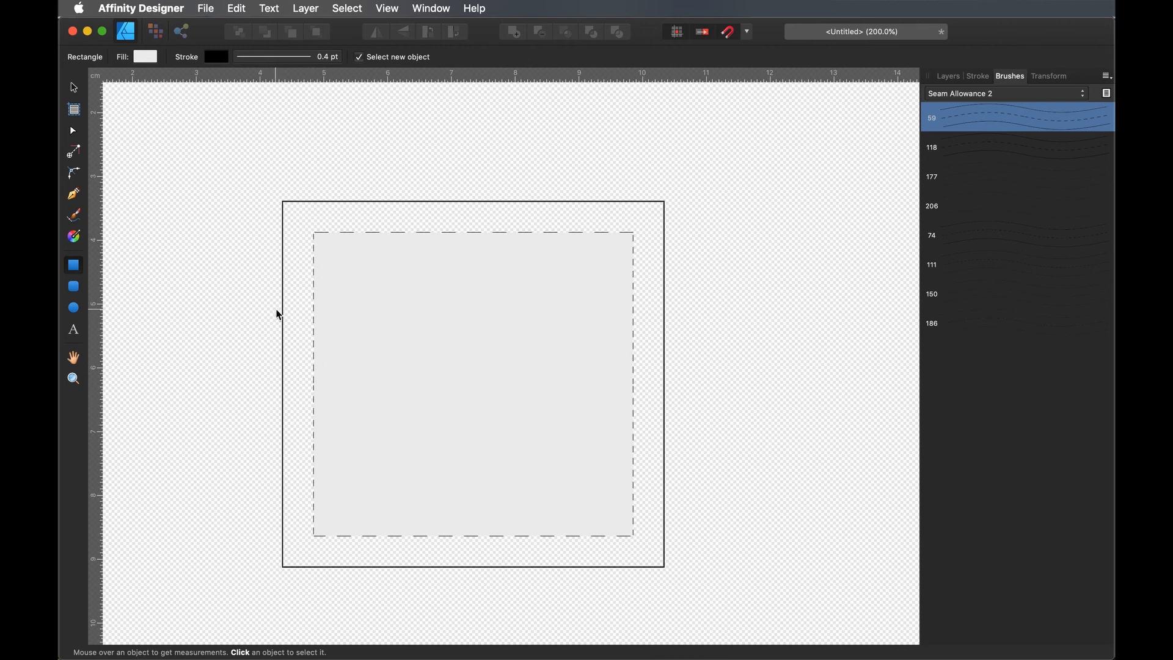
left_click(389, 233)
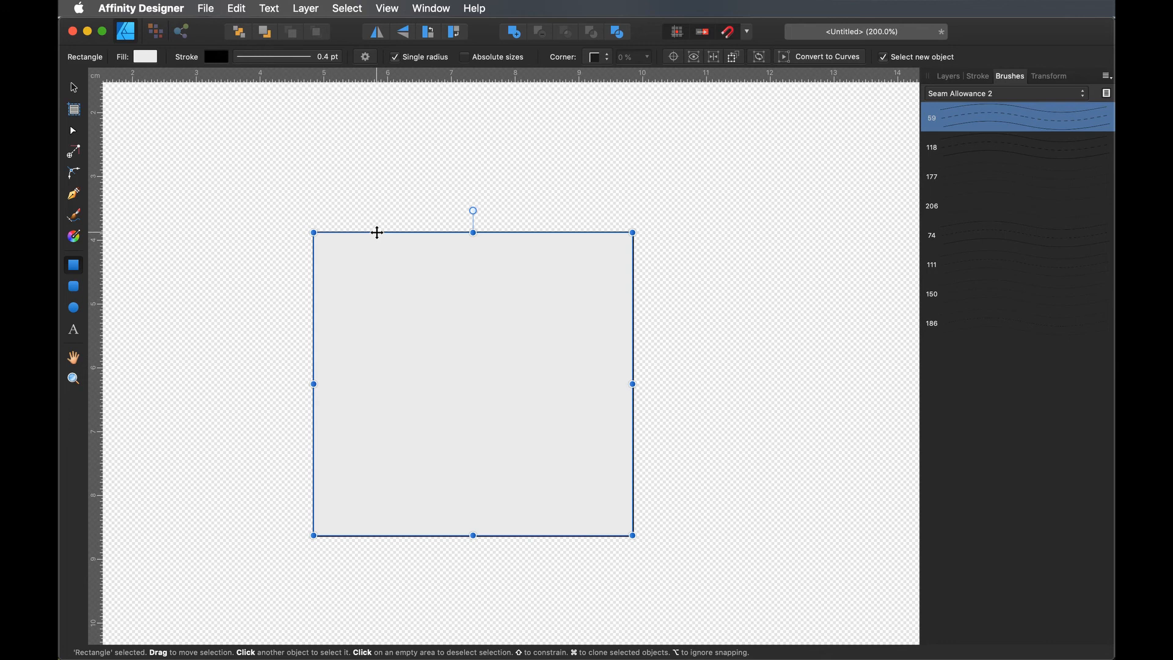
Change the rectangle's stroke to the textured brush line style with a bevel join.
left_click(978, 76)
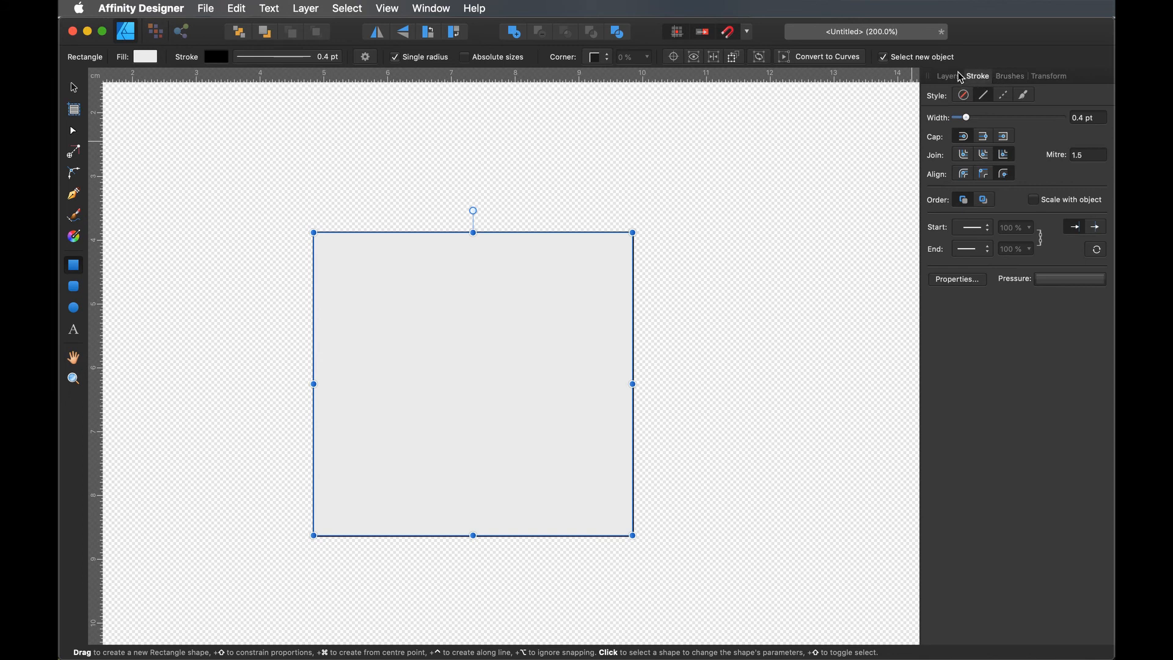
left_click(1025, 93)
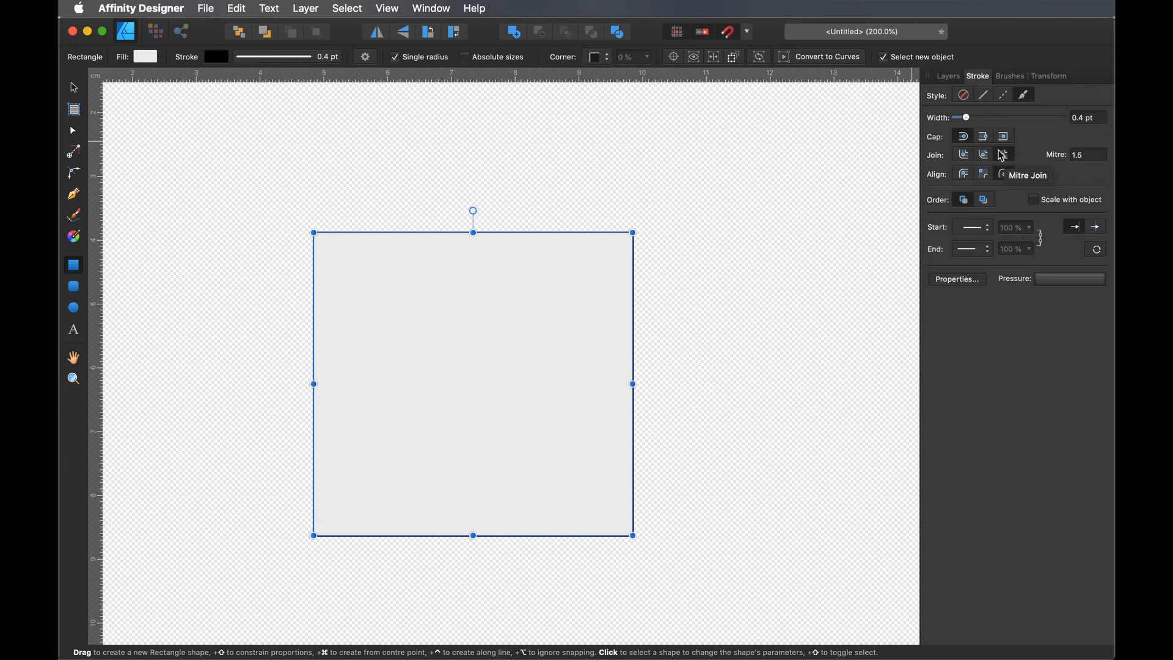
left_click(984, 157)
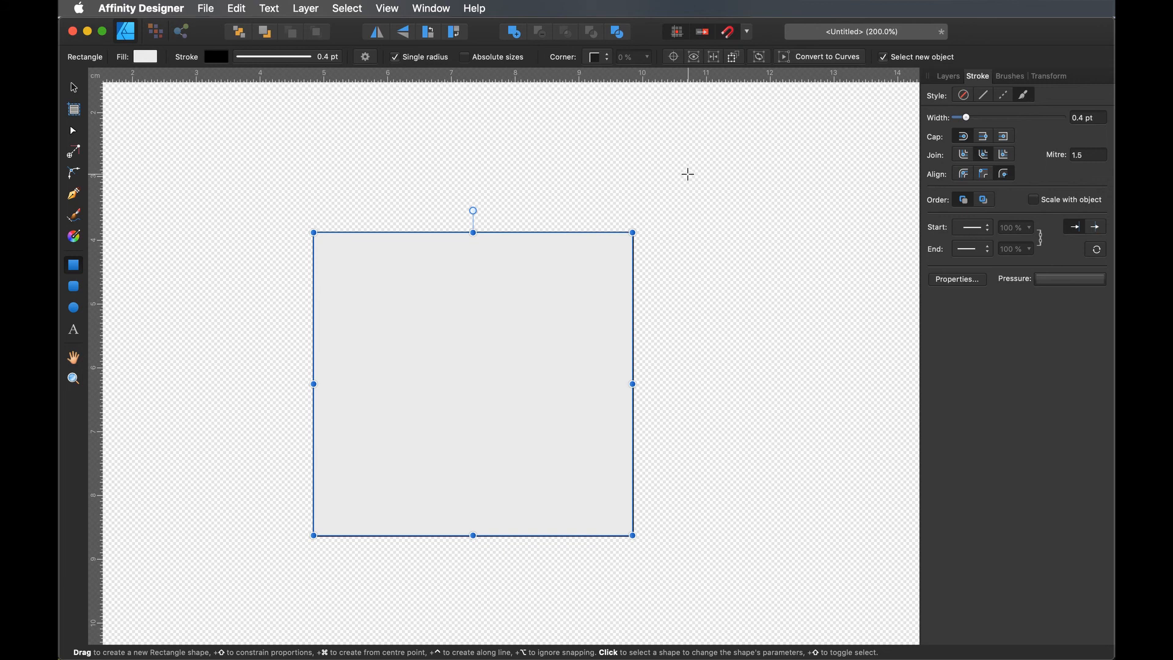
Apply the 0.5cm Seam Allowance brush to the rectangle's outline and reopen its stroke settings.
left_click(1009, 76)
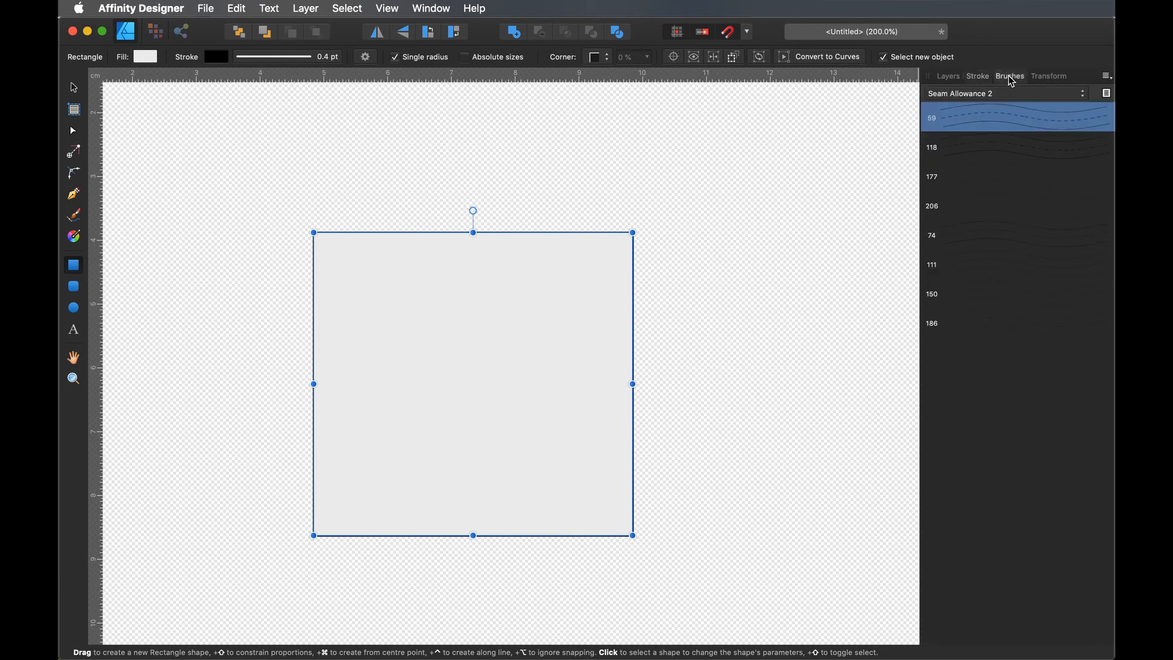
left_click(1000, 117)
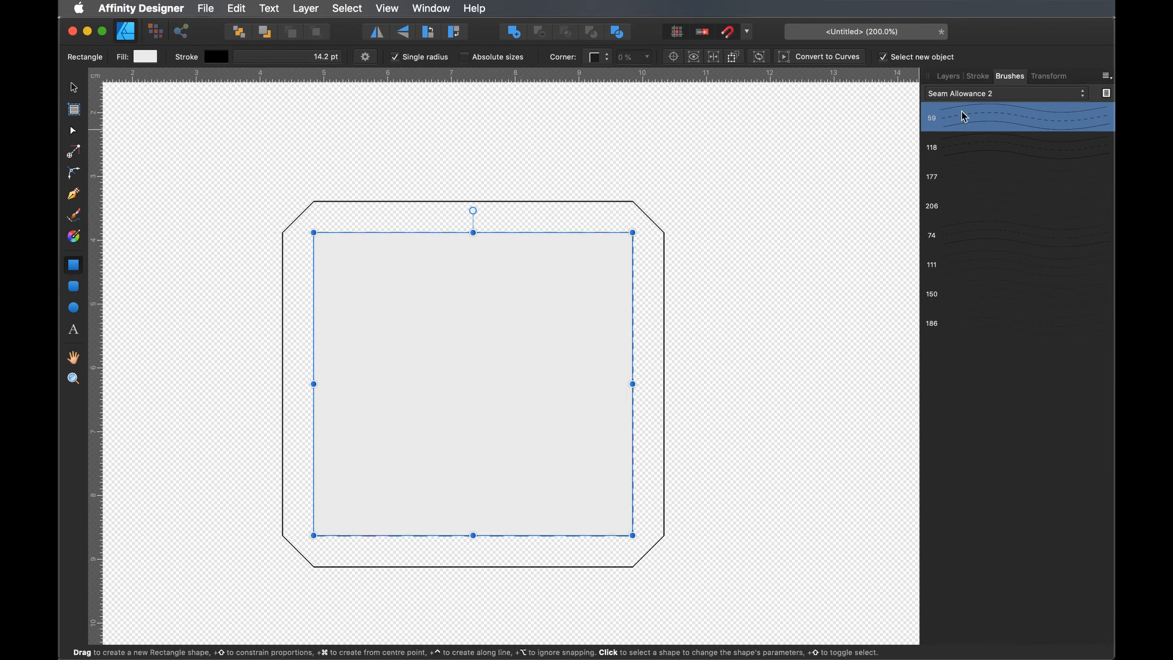
left_click(978, 77)
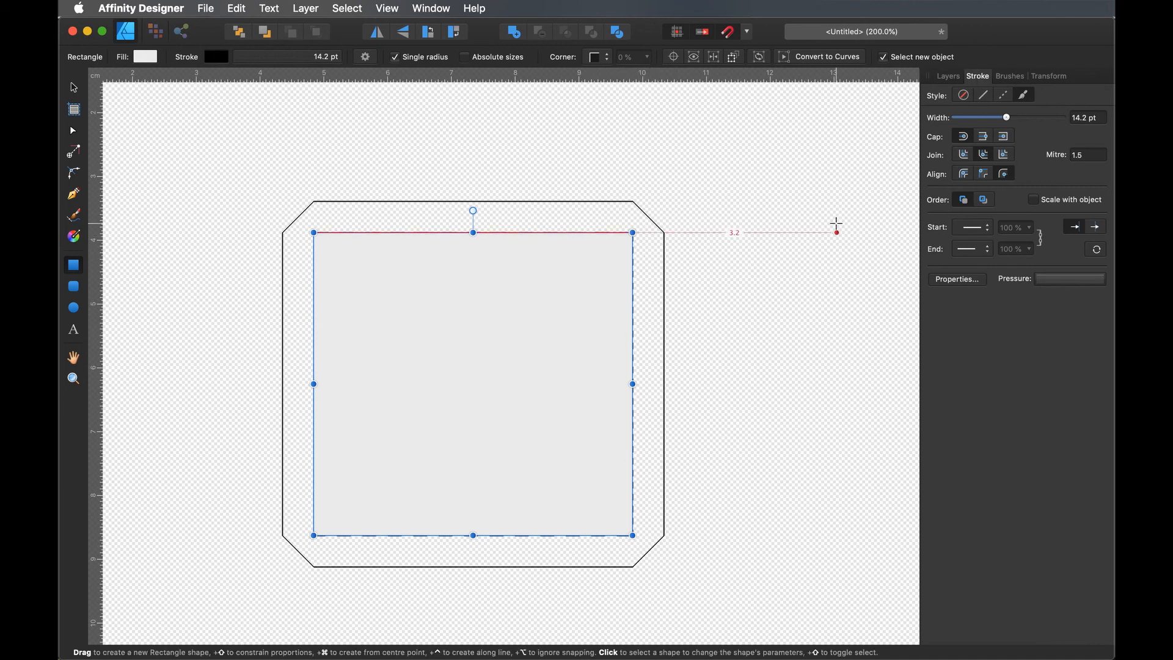
Set the rectangle's stroke to a mitre join, try inside and centre alignment, and align the stroke to the outside.
left_click(978, 157)
left_click(963, 154)
left_click(1003, 154)
left_click(983, 175)
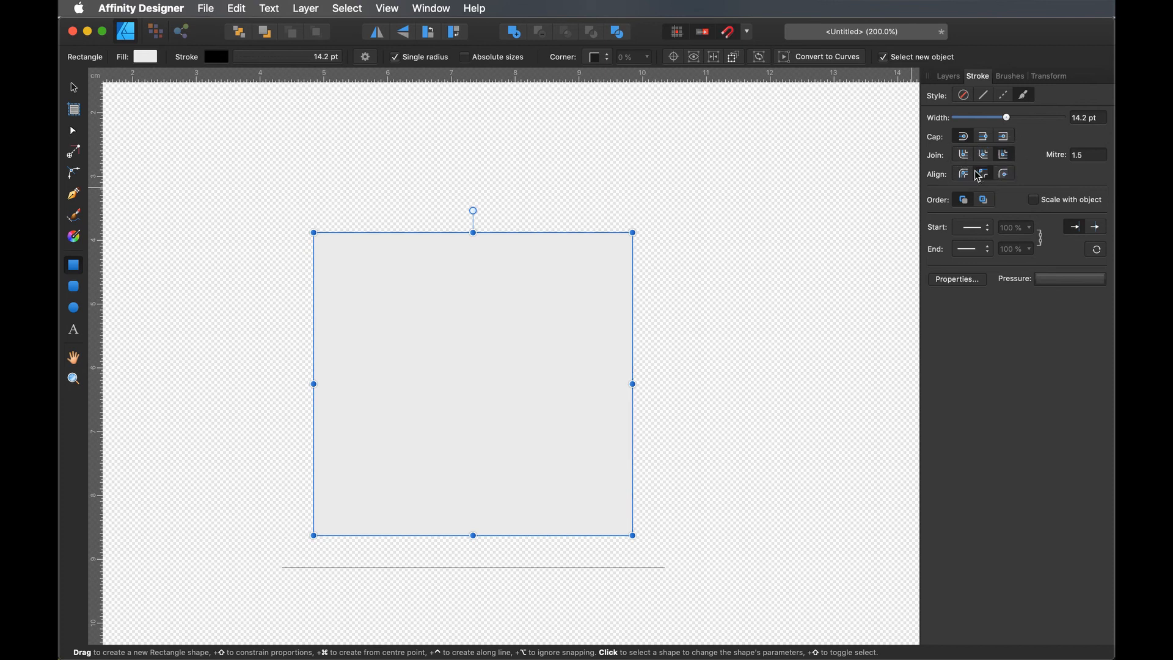
left_click(964, 175)
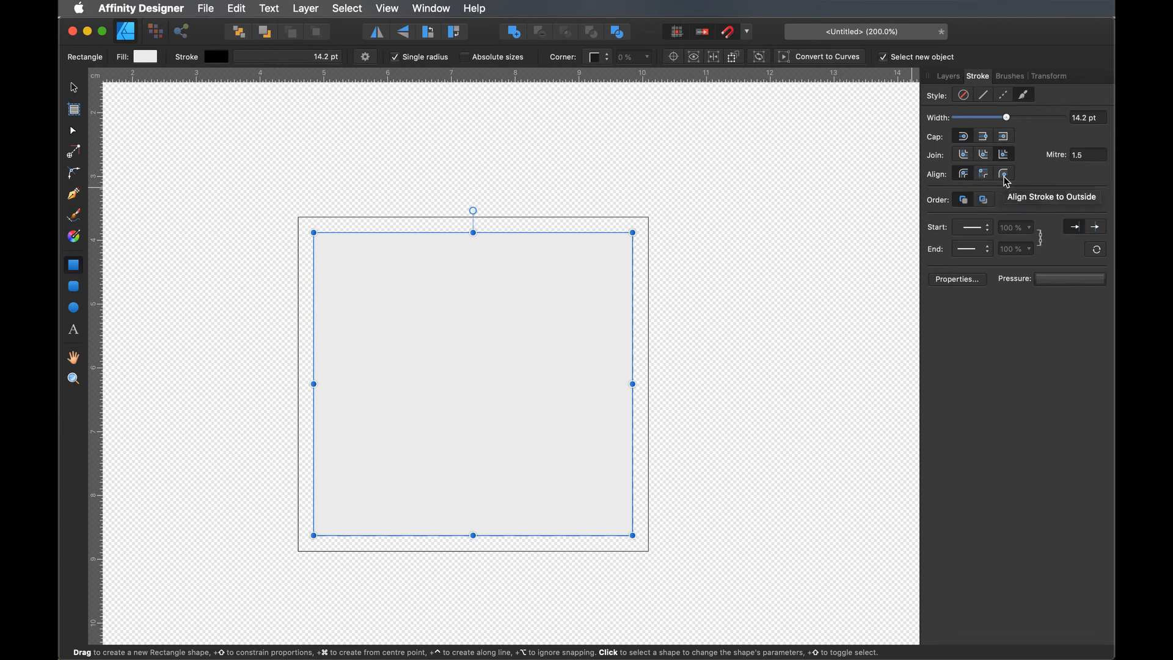
left_click(1005, 175)
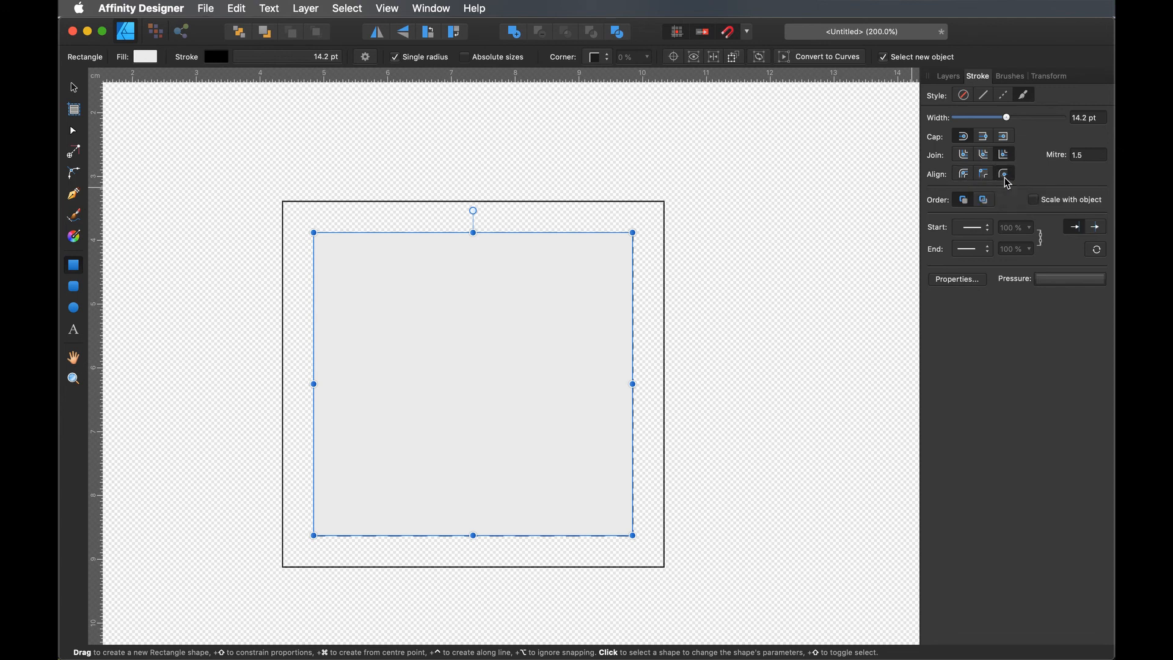
Try the round and bevel joins on the seam allowance outline, and return to the mitre join.
left_click(963, 155)
left_click(984, 155)
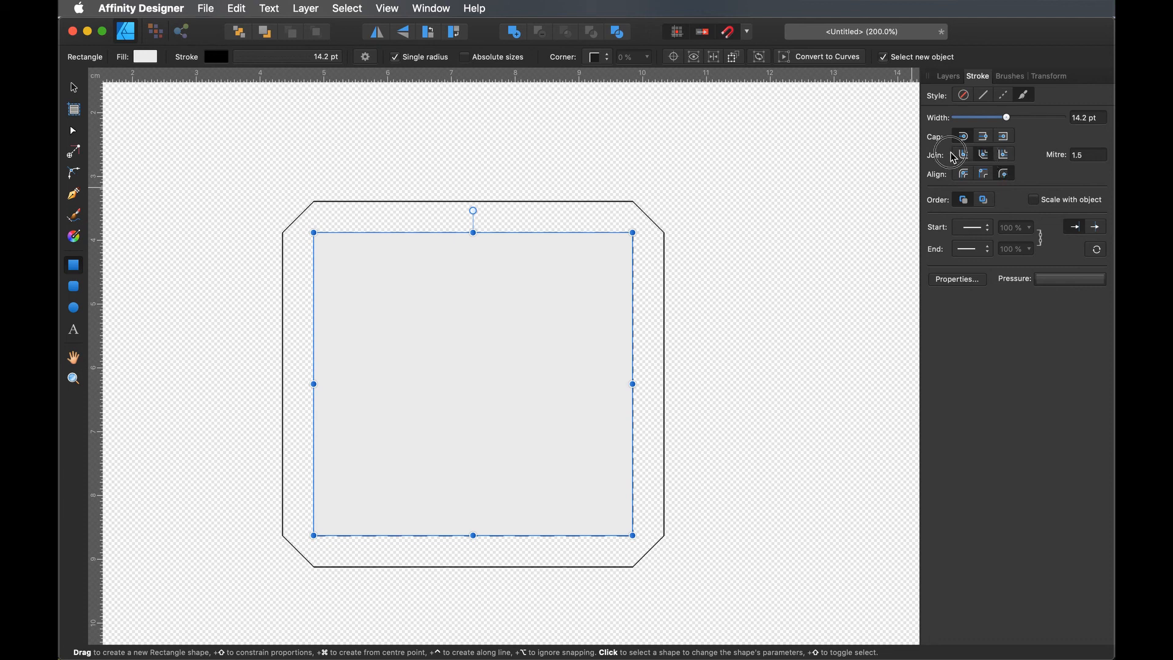
left_click(1004, 154)
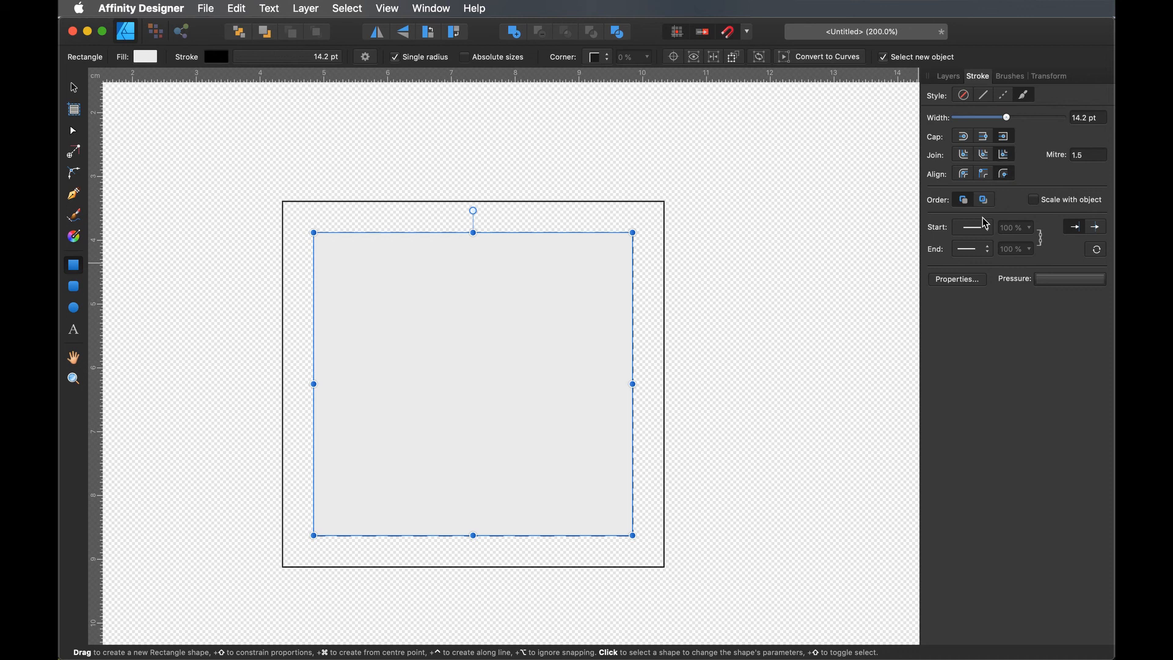
Switch to Finder, open the Cutting Table document from the Desktop, and review its document setup dimensions.
key("super+Tab")
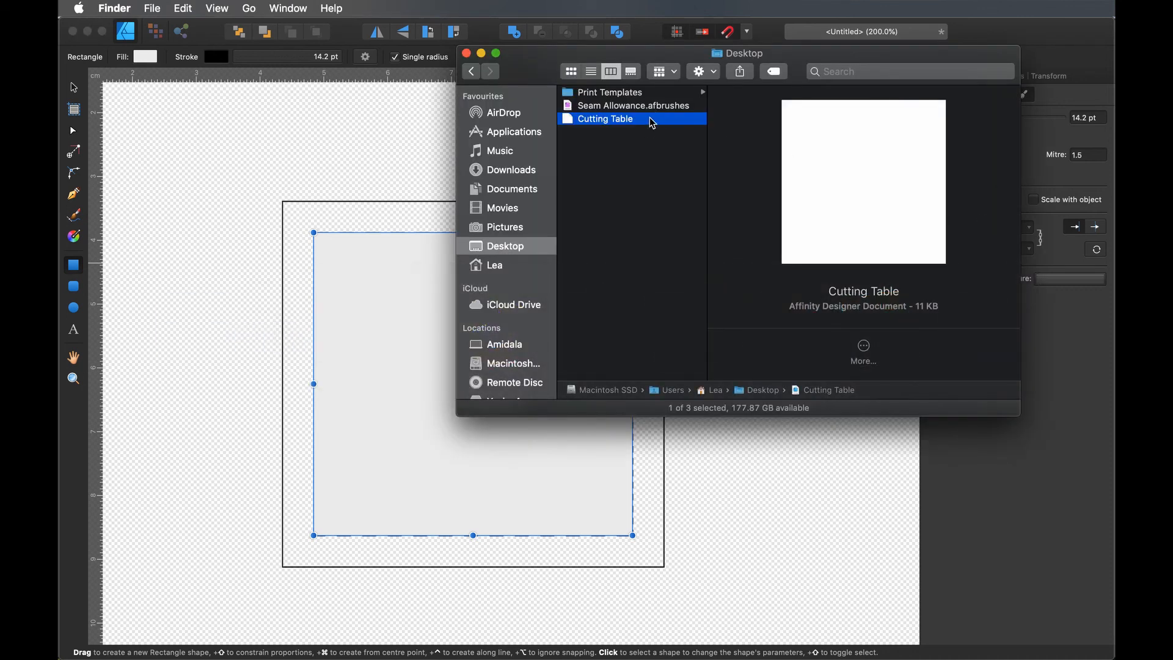
double_click(634, 120)
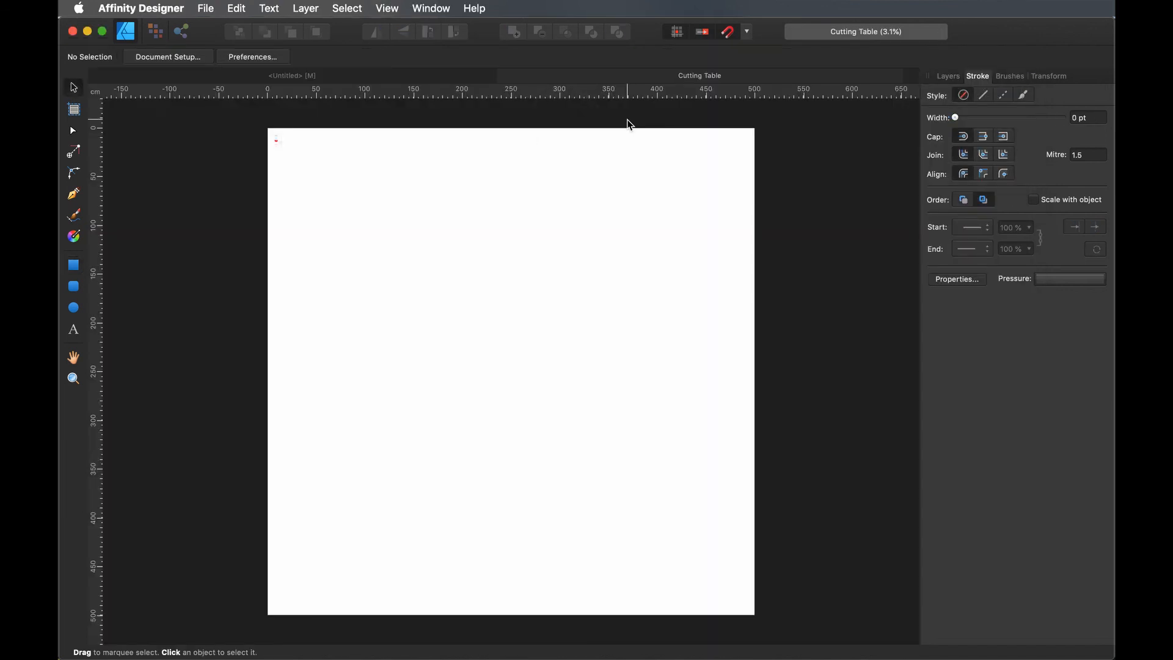
left_click(185, 56)
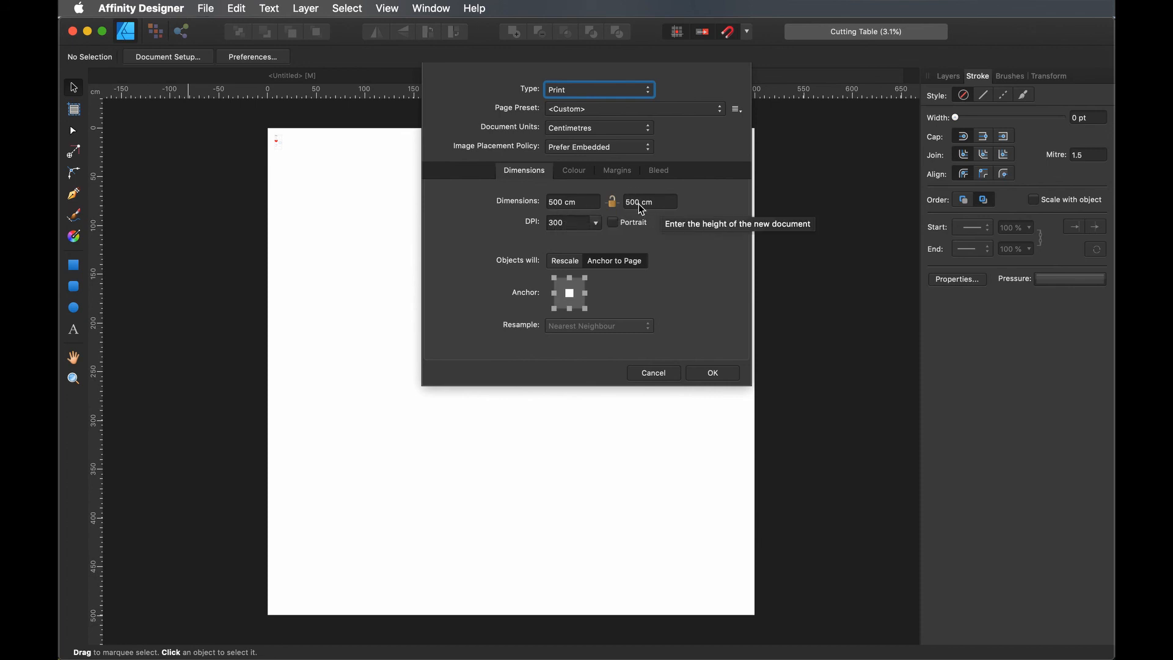
left_click(713, 373)
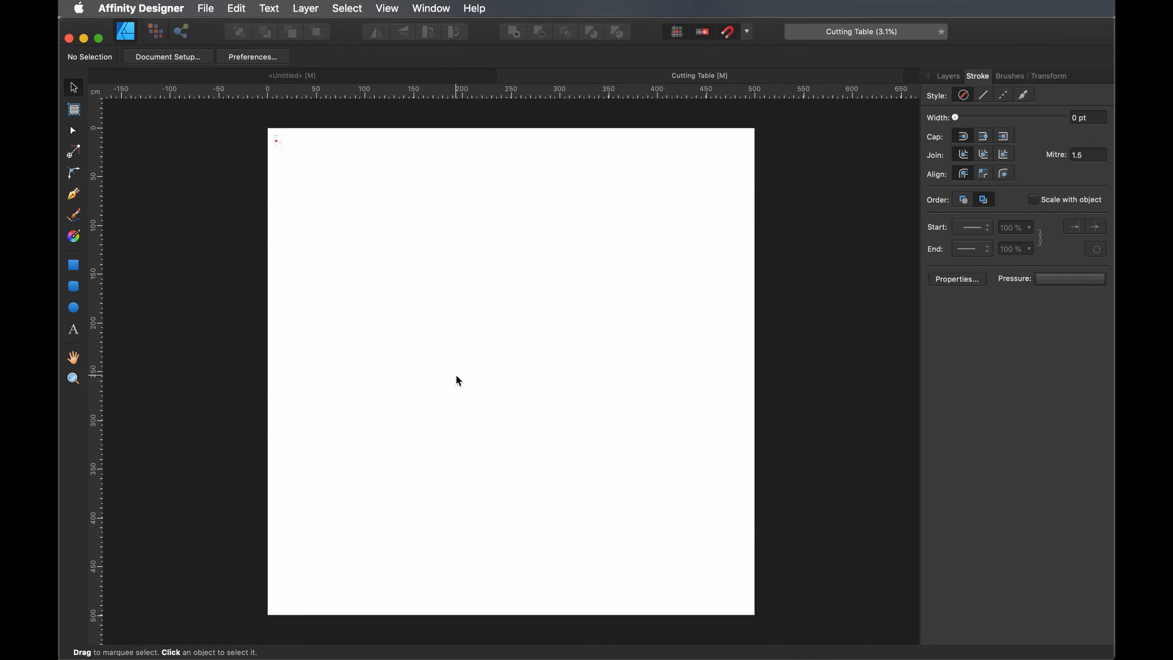
Group all the objects that make up the Key legend in the Cutting Table document, and deselect the group.
key("super+equal")
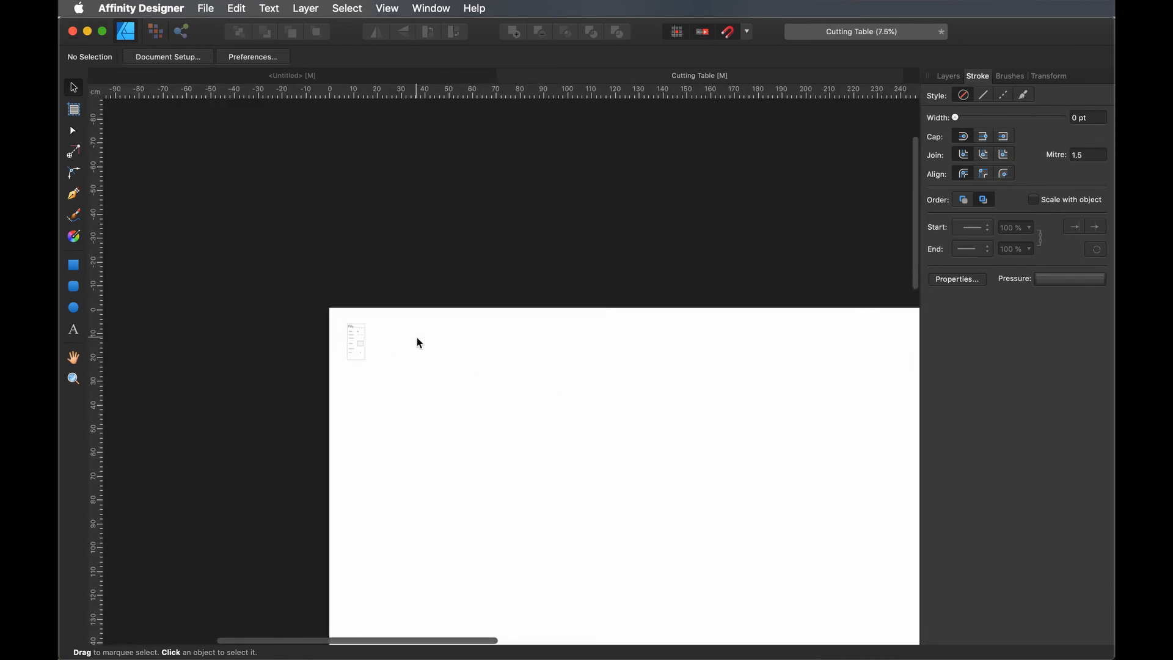
key("super+equal")
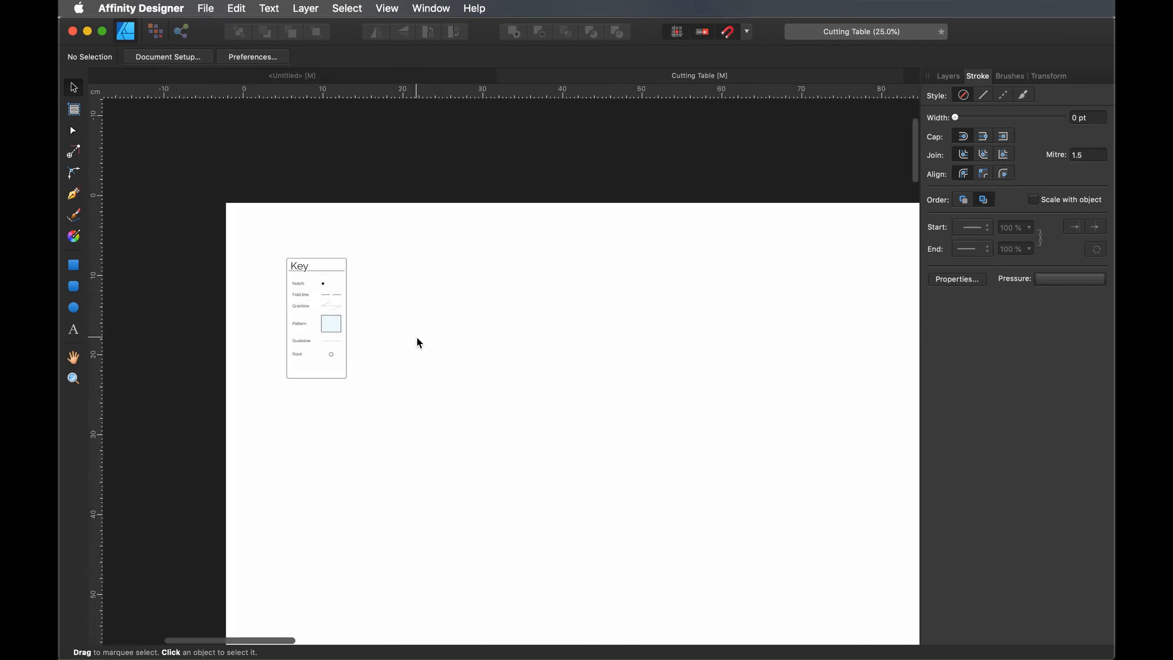
key("super+1")
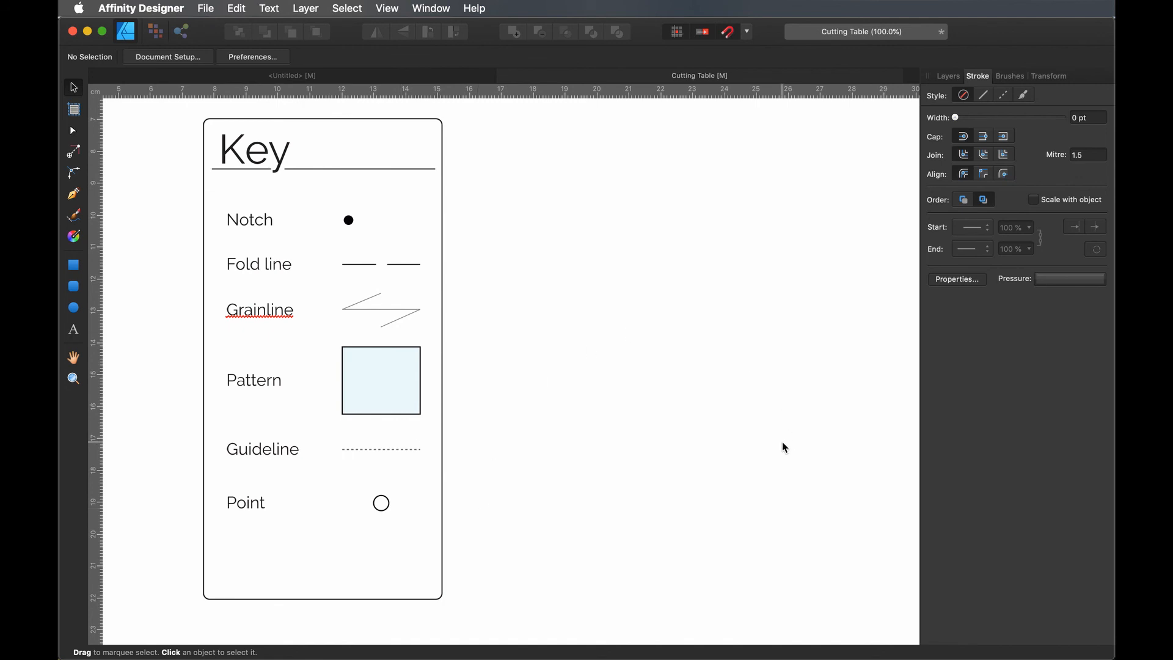
left_click(948, 77)
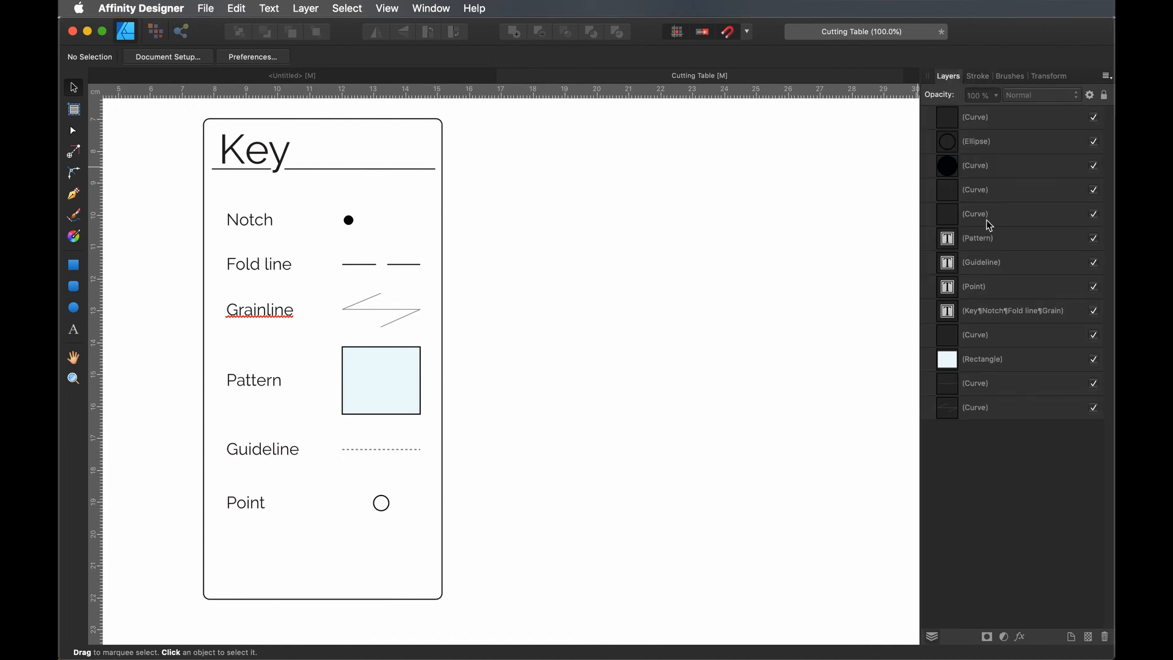
left_click(965, 126)
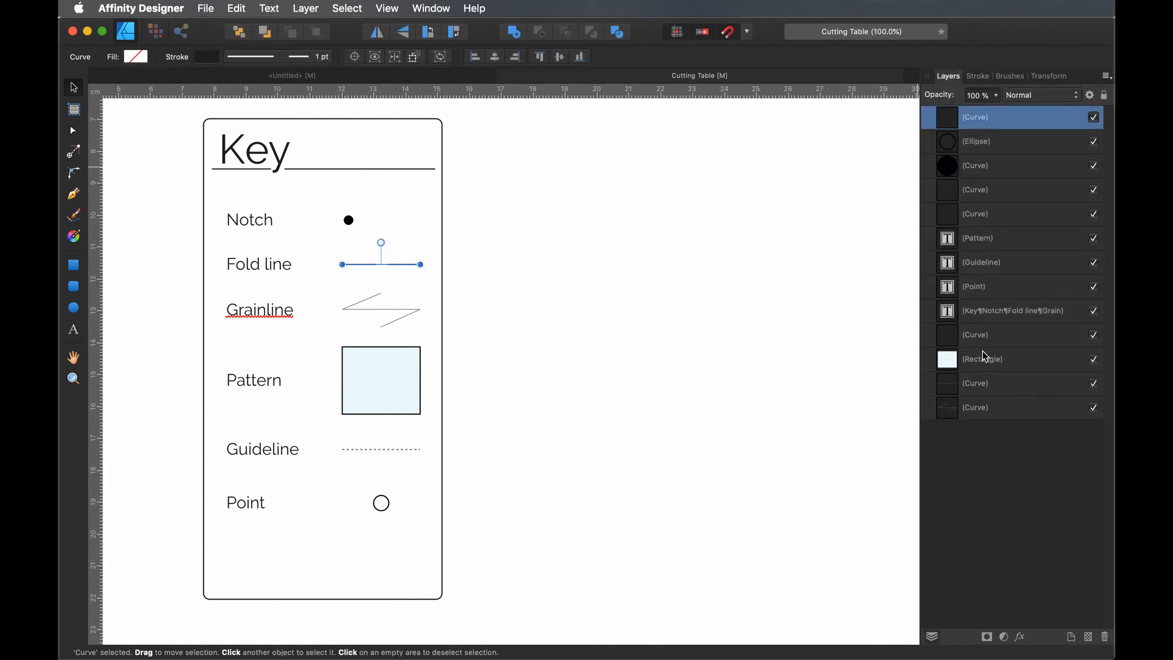
left_click(985, 413, "shift")
right_click(988, 392)
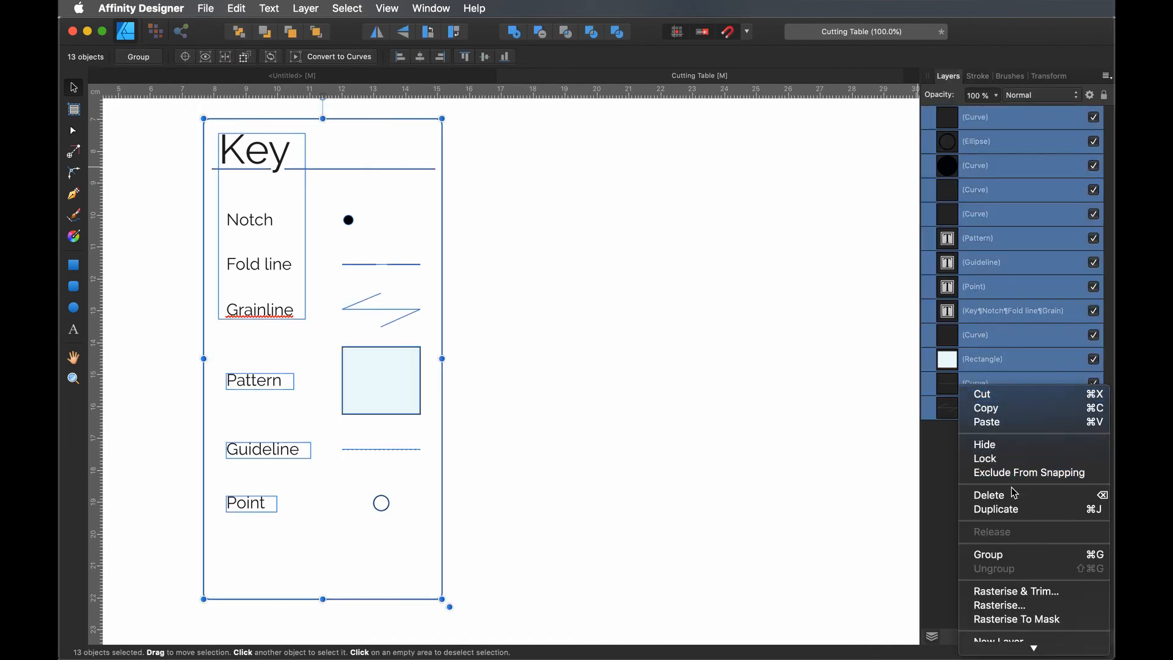
left_click(1006, 556)
left_click(959, 144)
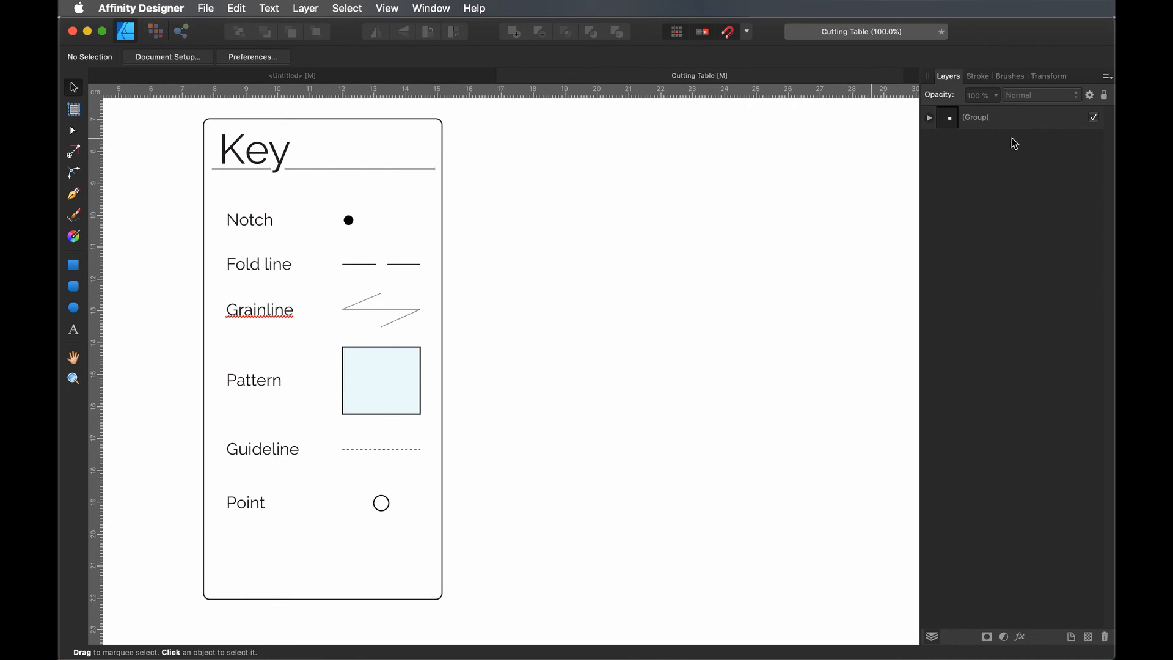
Switch to Finder and open A0 Print Template from the Print Templates folder on the Desktop.
key("super+Tab")
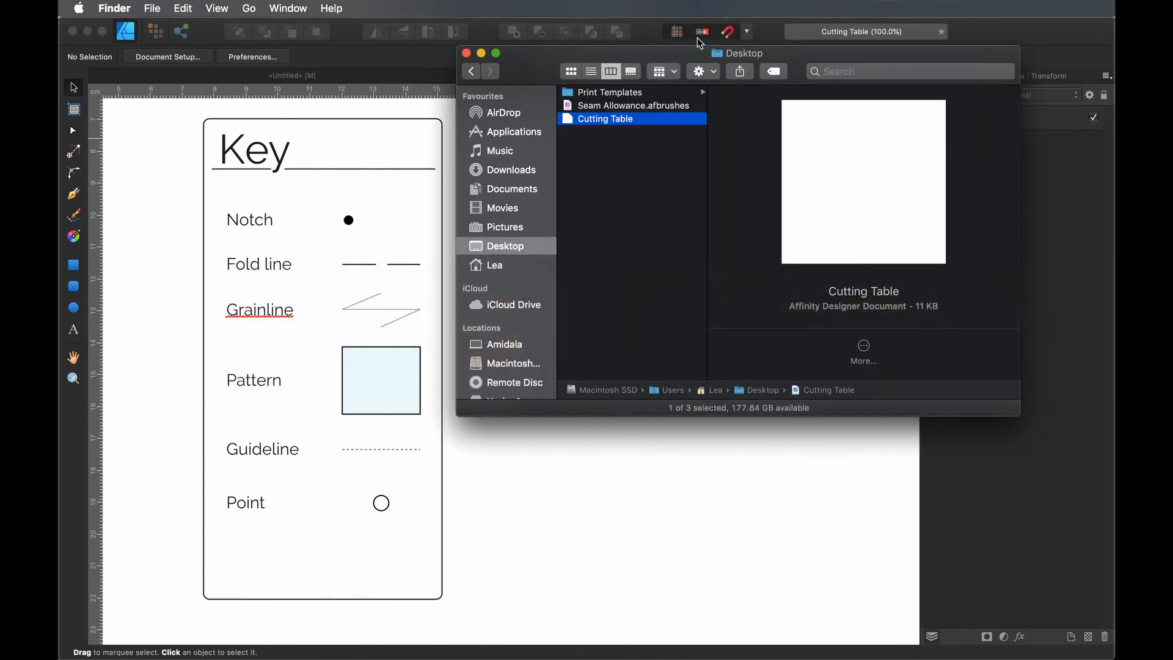
left_click(643, 92)
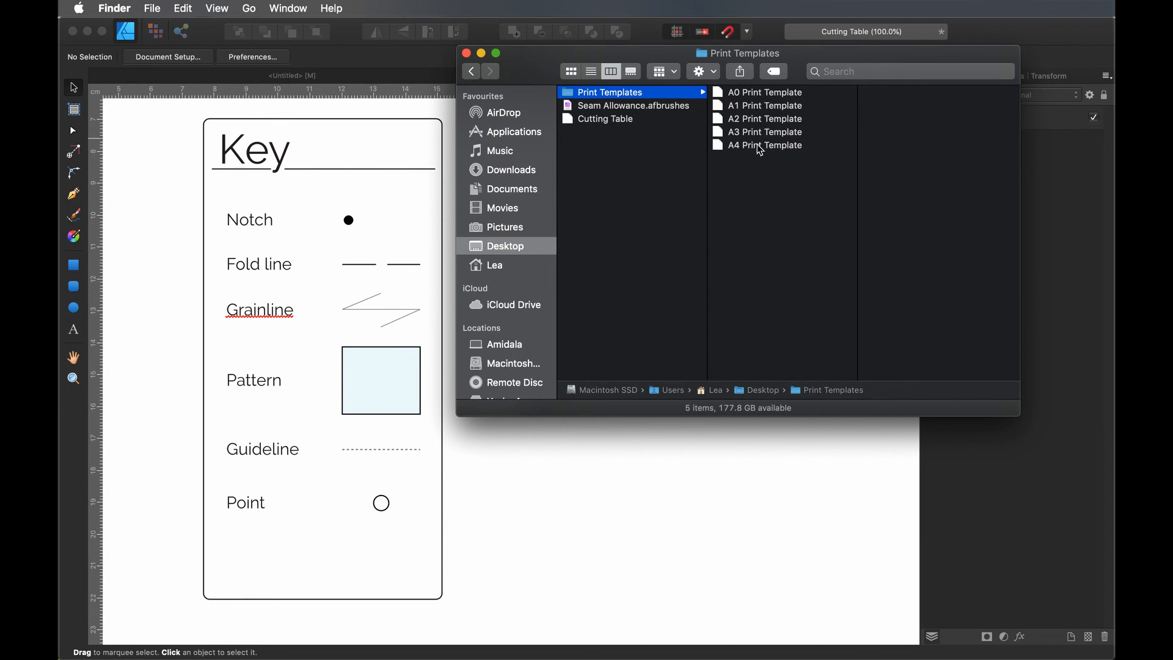
double_click(748, 92)
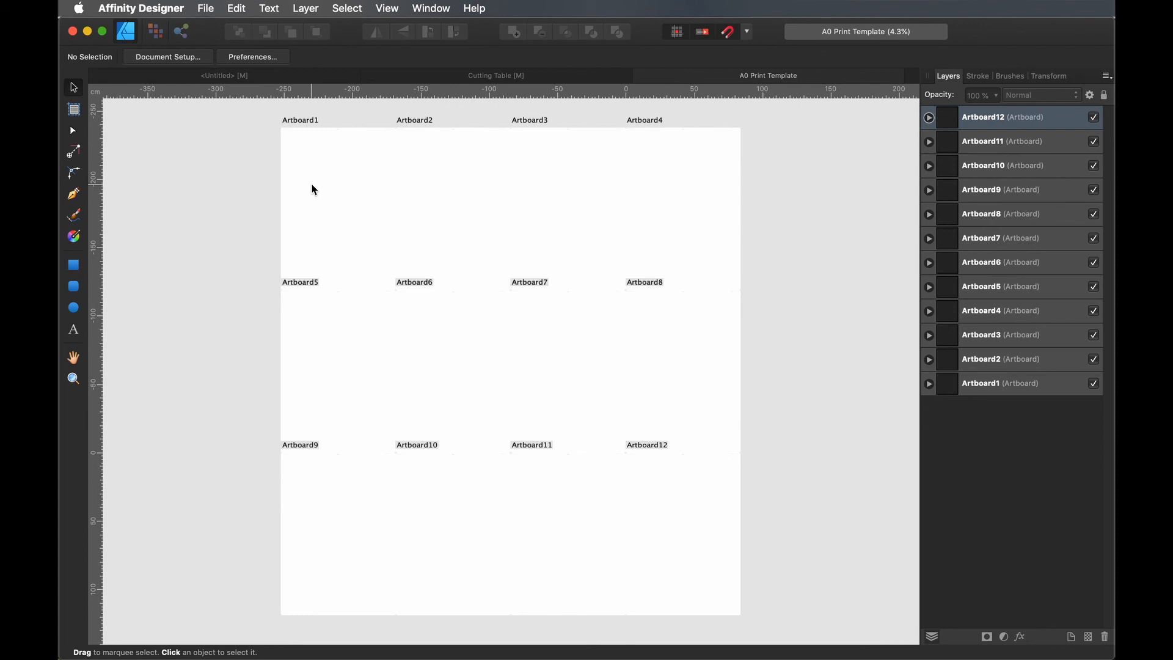
Examine the corner marks, centimetre and inch scales, and page label along the upper edge of Artboard1.
scroll(312, 189, "up", 5)
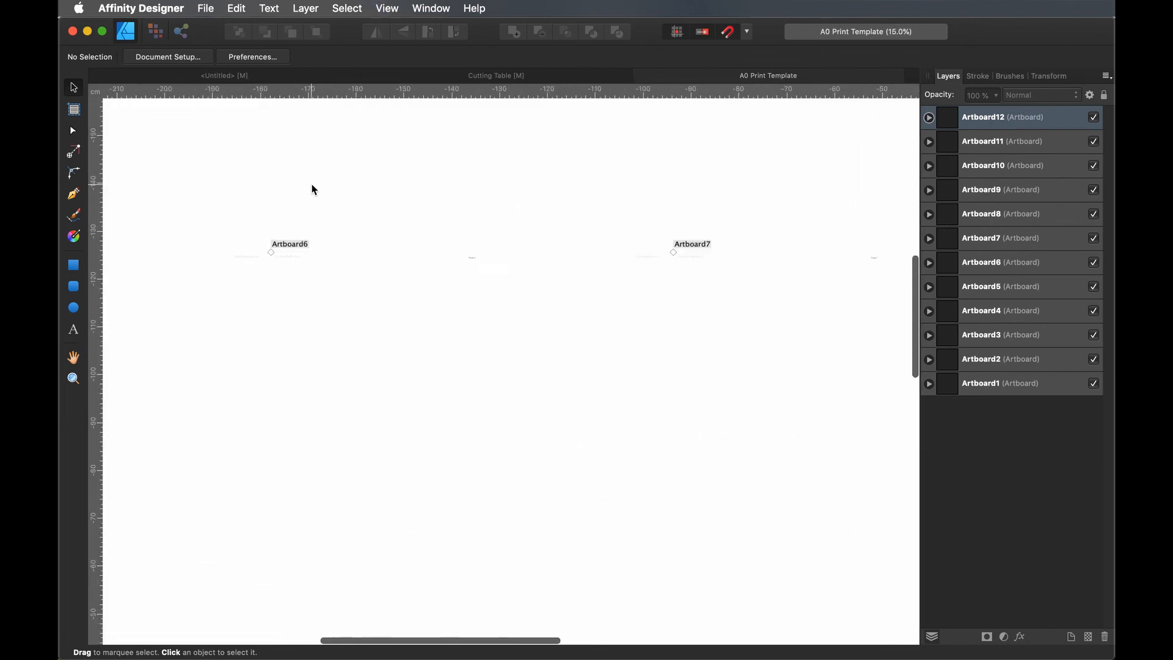
scroll(311, 190, "up", 8)
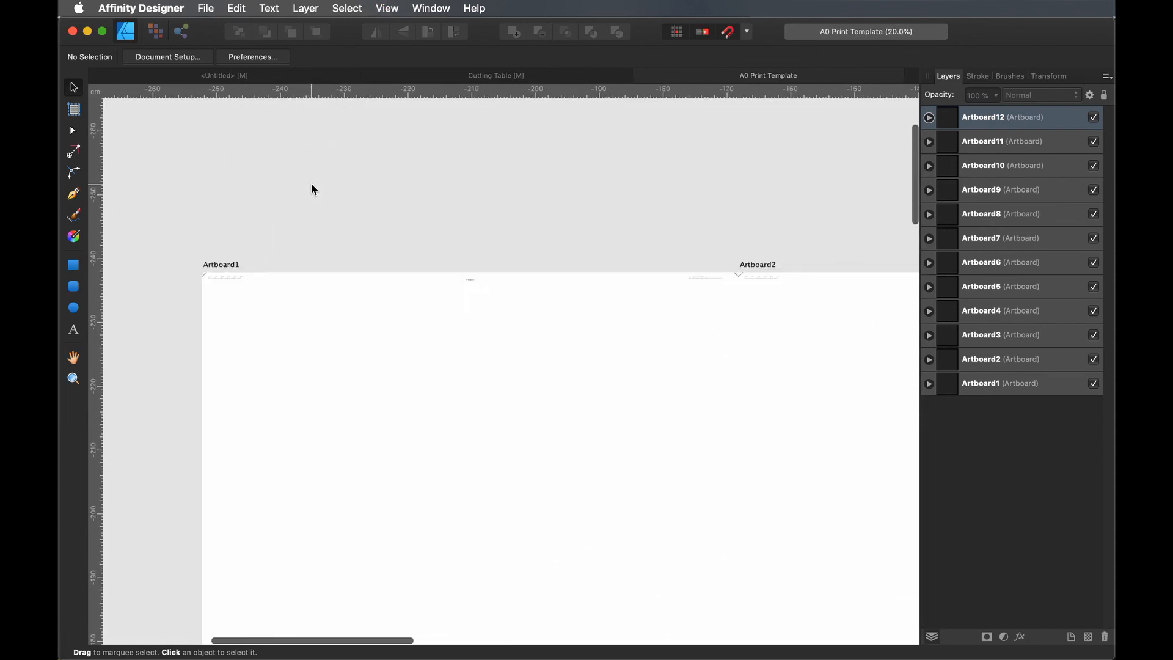
scroll(311, 184, "up", 4)
scroll(312, 185, "left", 15)
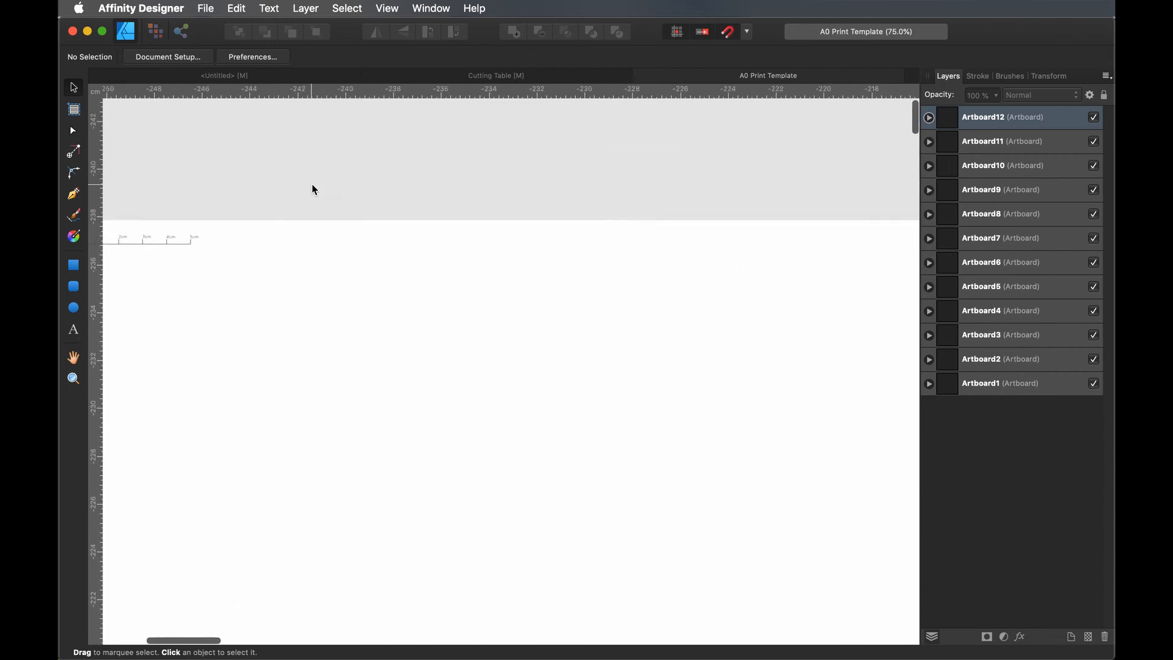
scroll(311, 185, "down", 3)
scroll(312, 185, "right", 3)
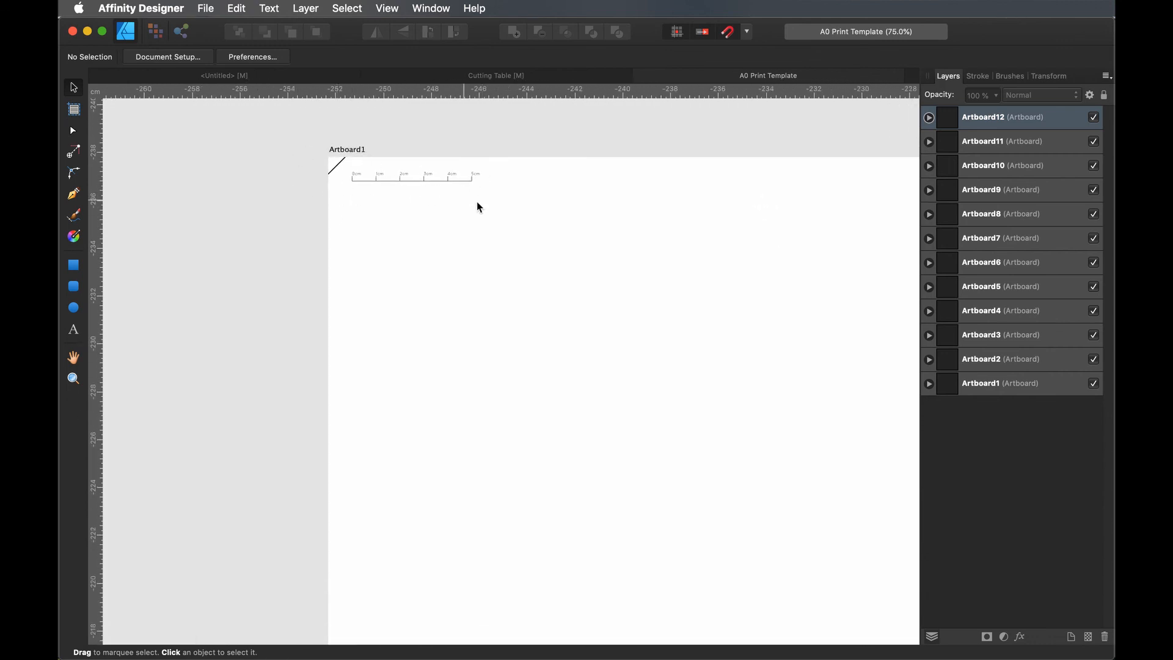
scroll(479, 203, "right", 20)
scroll(482, 208, "right", 8)
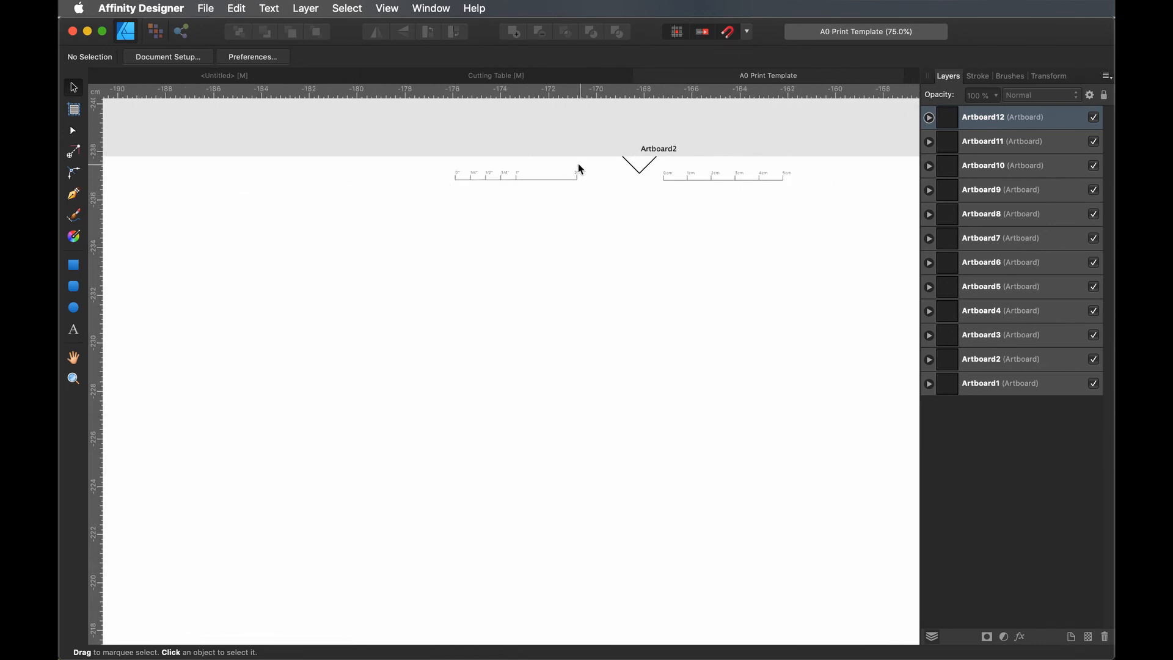
scroll(537, 208, "left", 3)
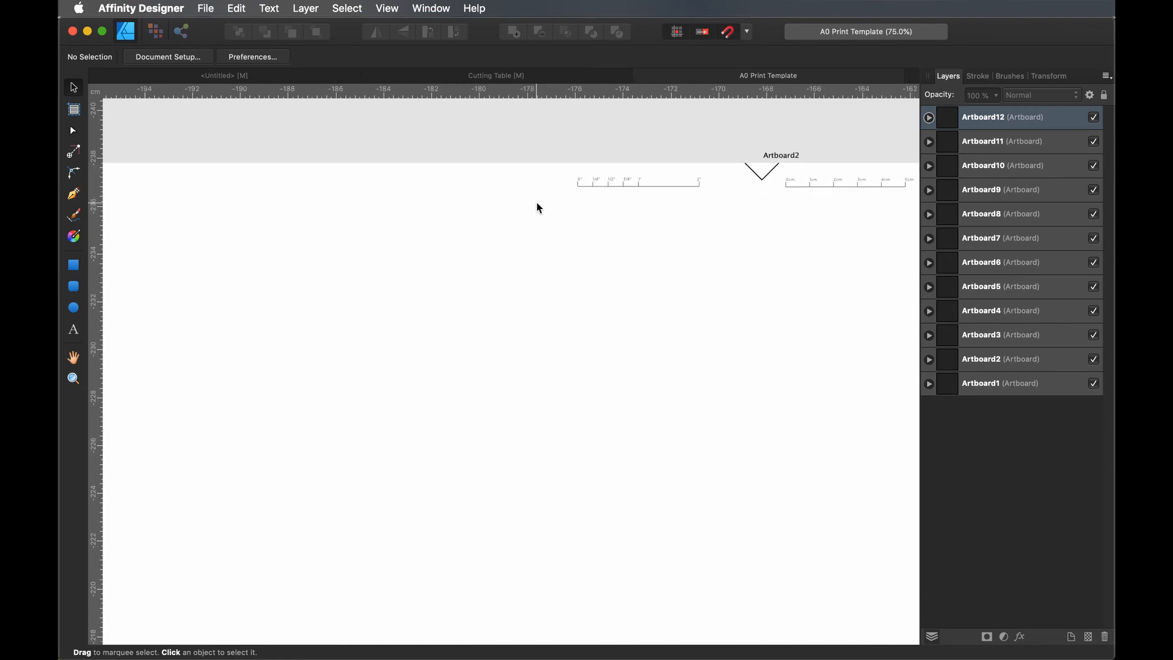
scroll(537, 208, "left", 10)
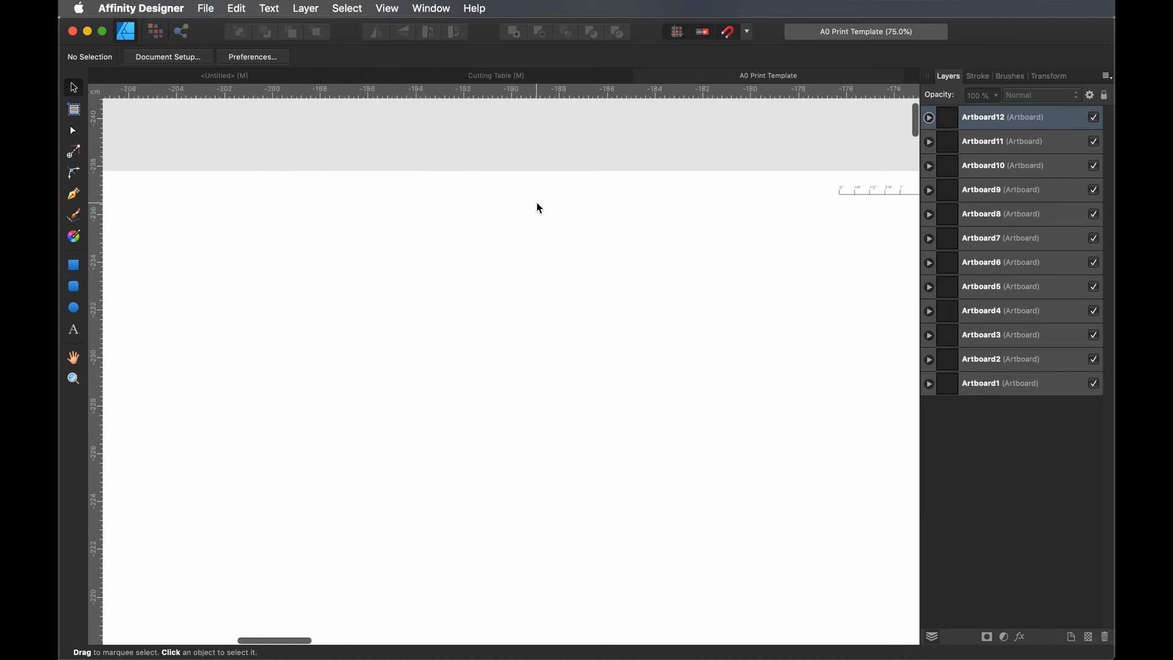
scroll(715, 215, "right", 3)
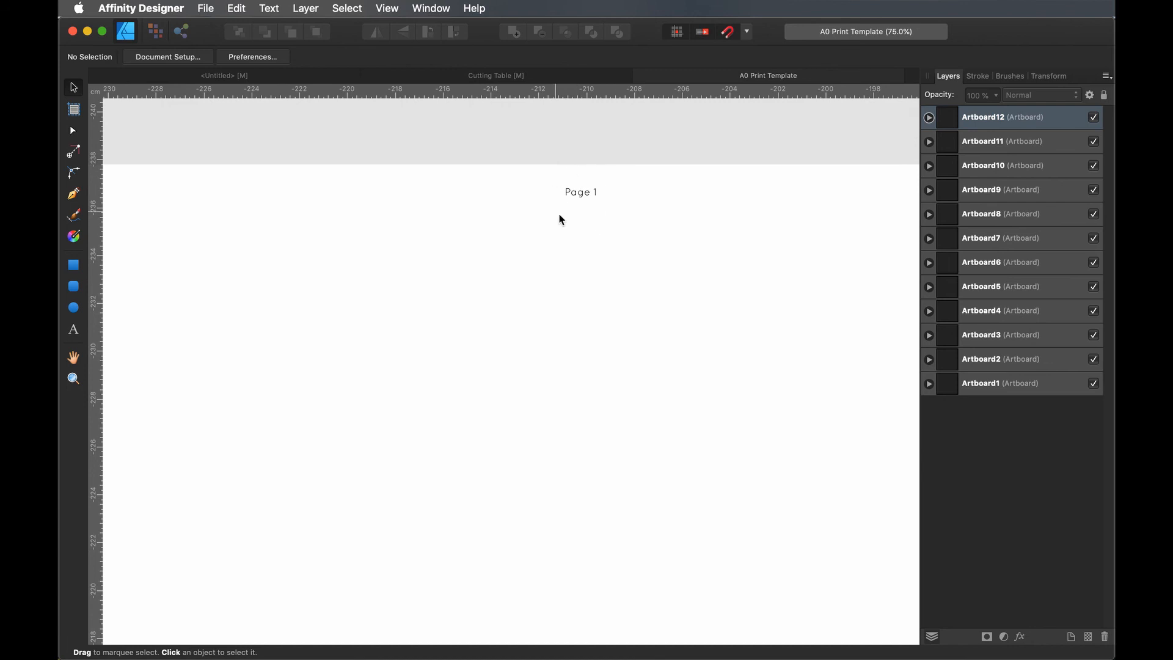
Examine Artboard2's page label and the alignment marks and scales where Artboard2 and Artboard6 meet their neighbouring artboards.
scroll(596, 214, "down", 3)
scroll(596, 214, "right", 15)
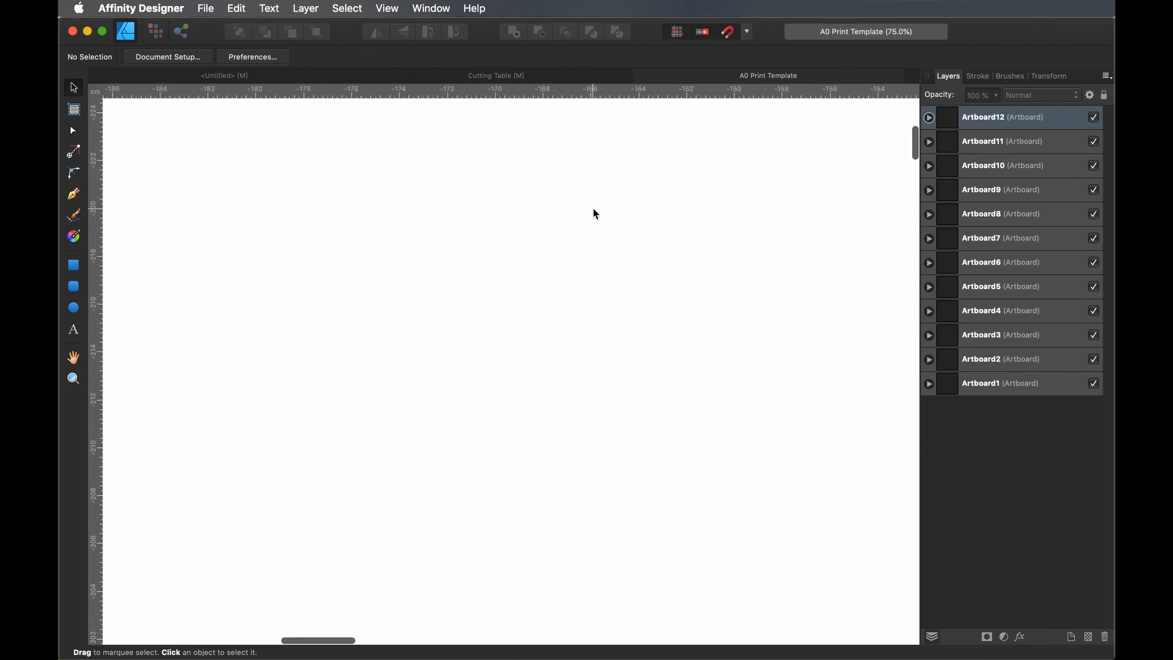
scroll(595, 214, "up", 4)
scroll(595, 214, "left", 12)
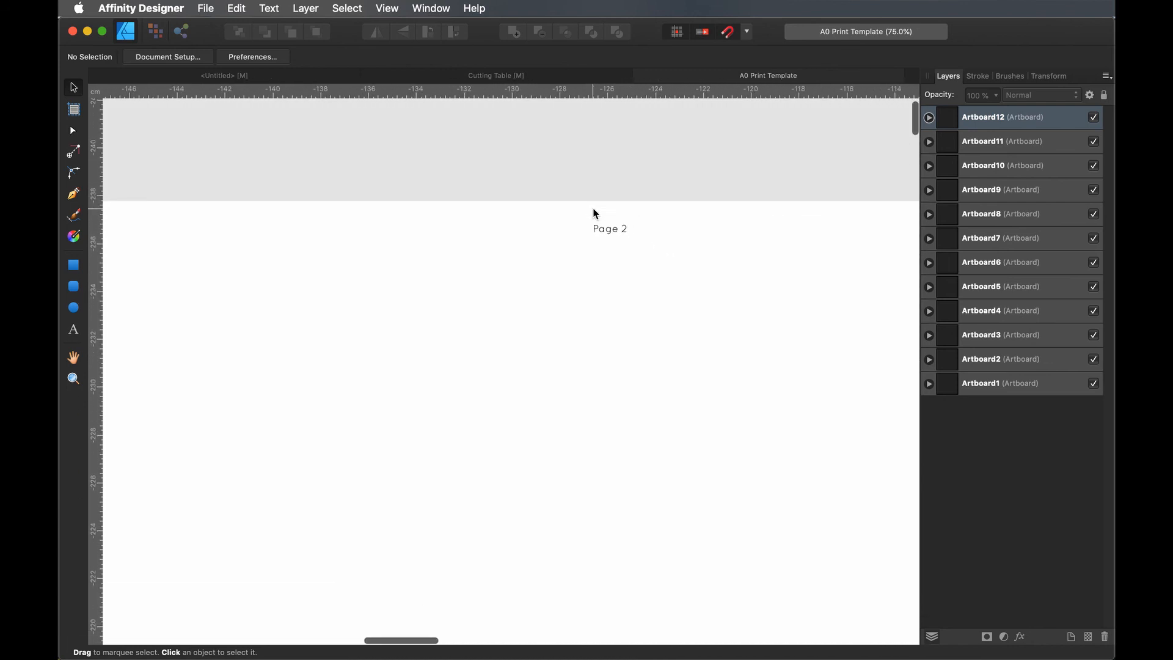
scroll(595, 214, "down", 1)
scroll(596, 214, "right", 1)
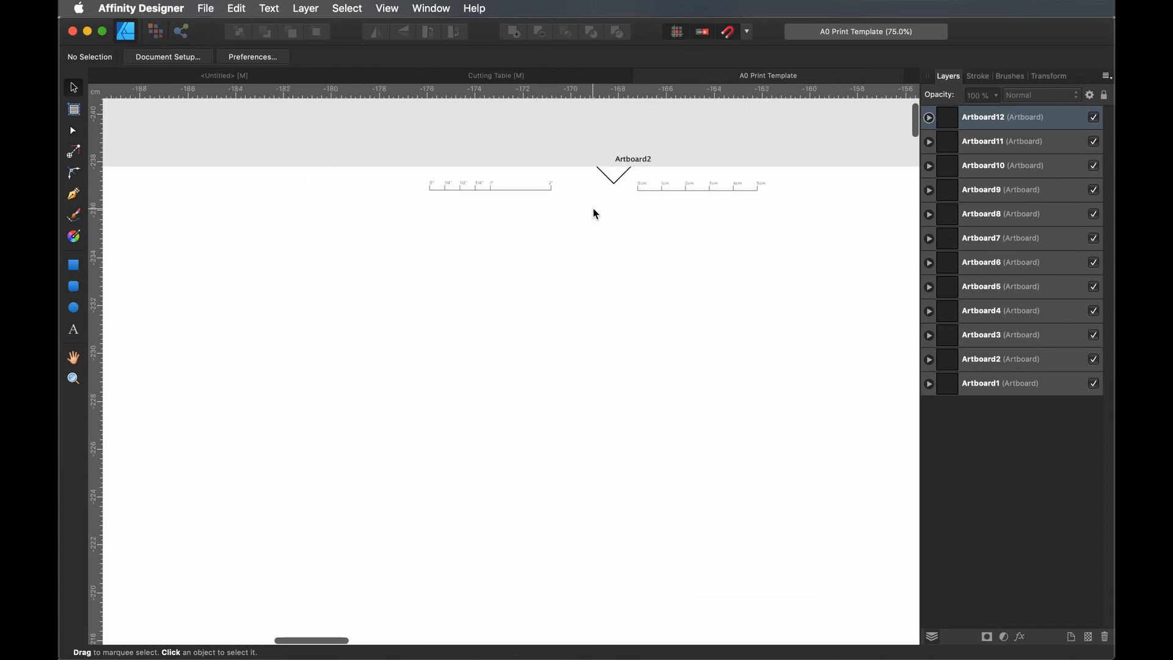
scroll(596, 214, "down", 10)
scroll(596, 214, "left", 1)
scroll(596, 214, "down", 15)
scroll(595, 214, "left", 2)
scroll(595, 214, "up", 3)
scroll(596, 214, "right", 2)
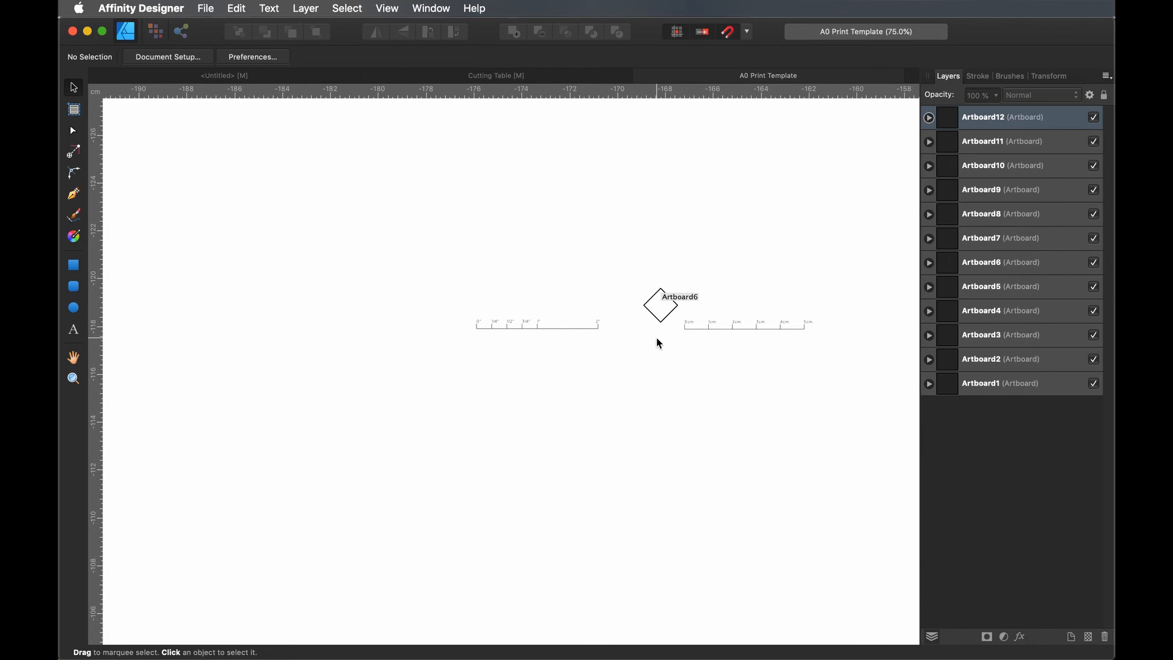
View the complete twelve-artboard A0 layout and return to the untitled document containing the rectangle.
key("super+minus")
key("super+minus")
key("super+minus")
key("super+minus")
key("super+minus")
key("super+minus")
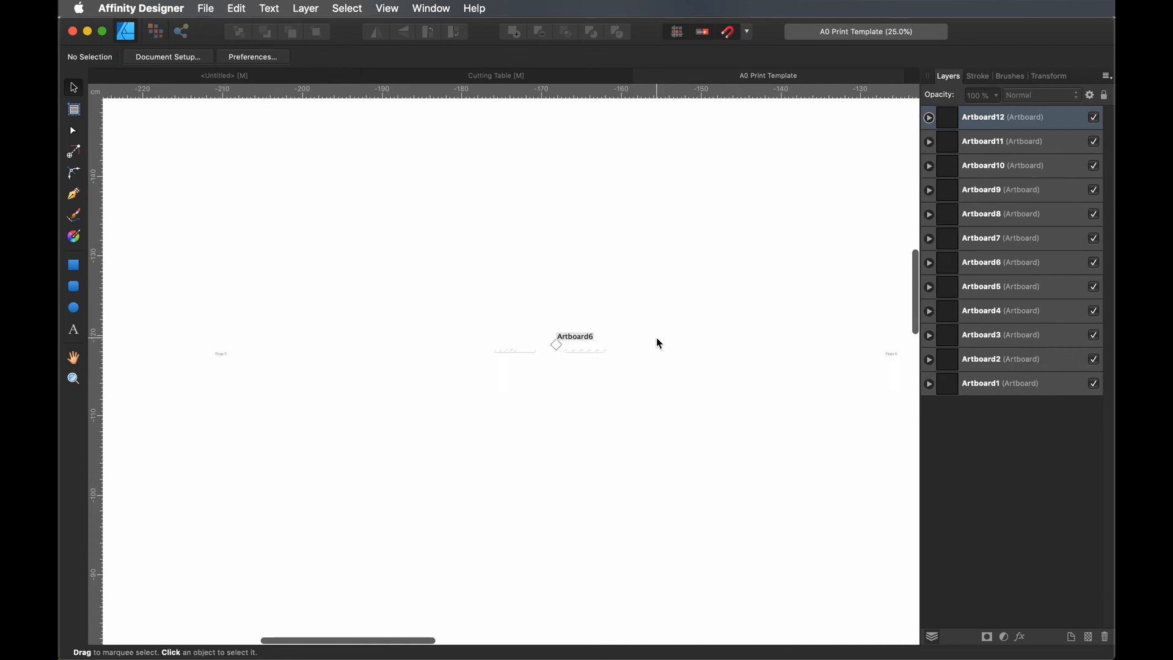
key("super+minus")
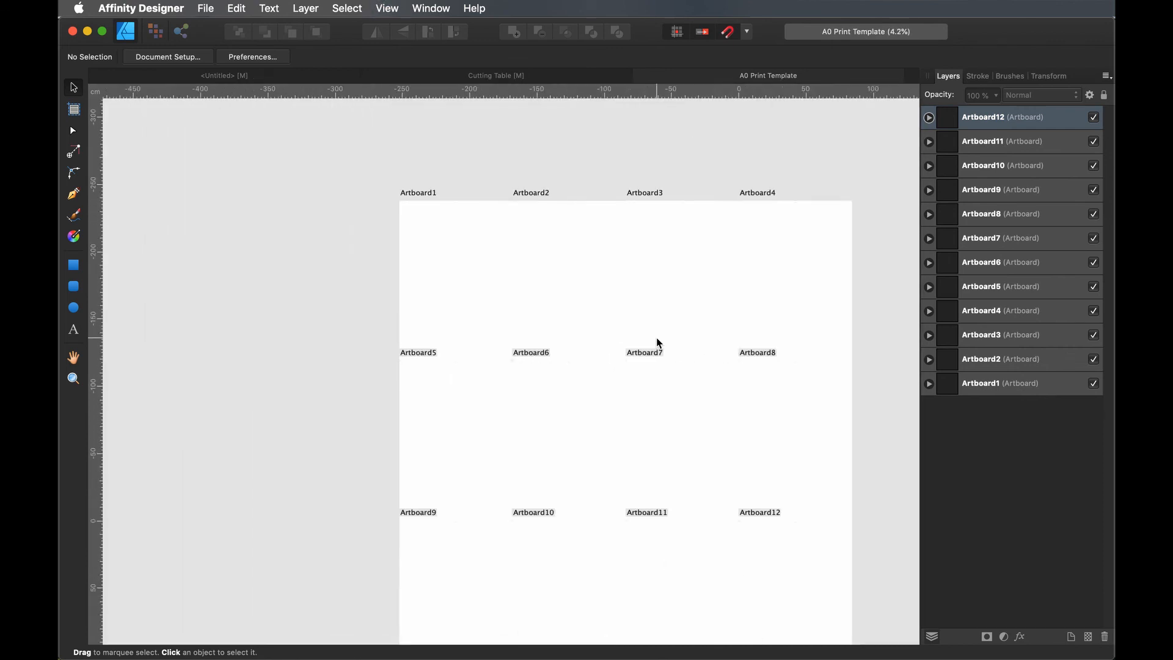
key("super+0")
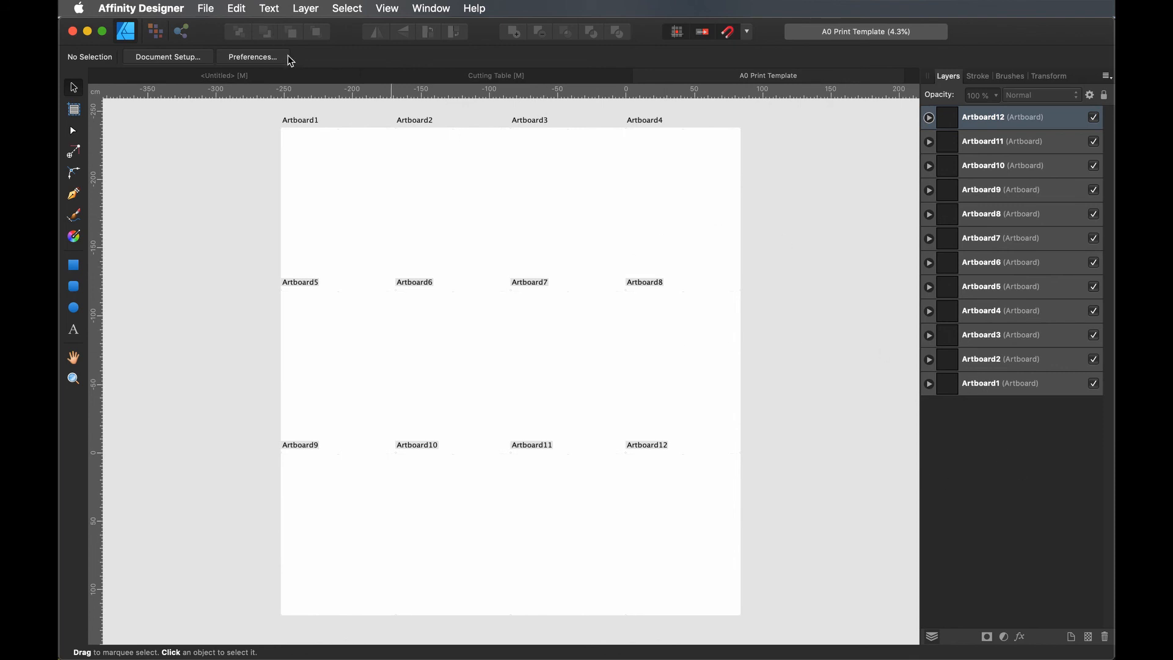
left_click(308, 76)
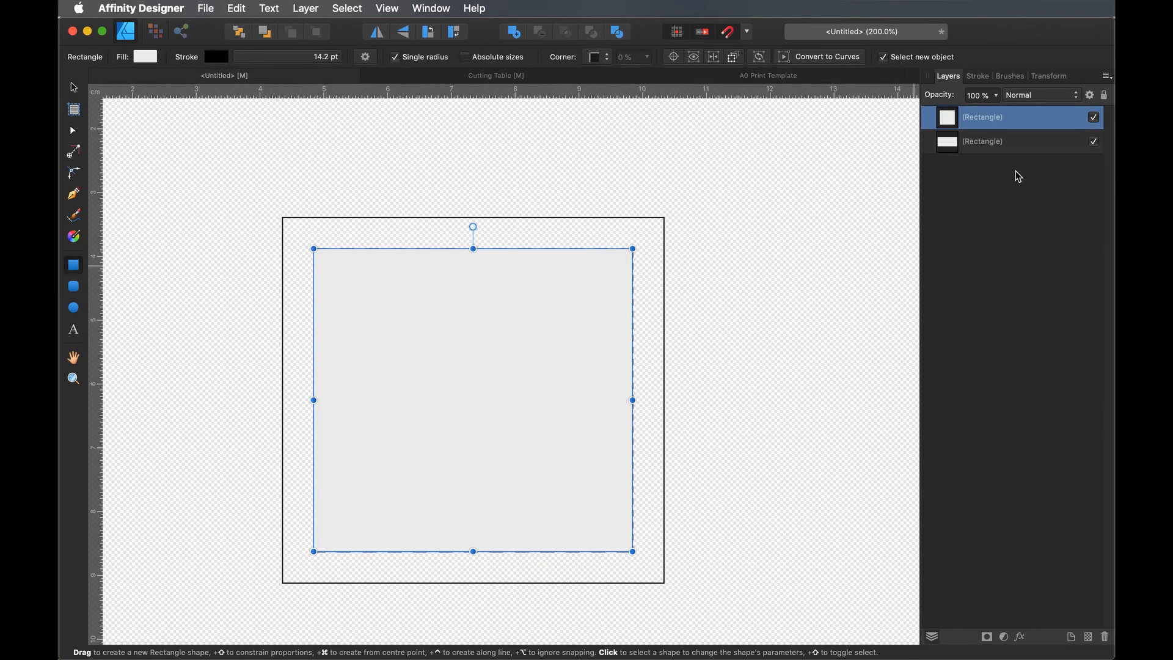
Paste the copied rectangle into A0 Print Template, move its layer out of and above Artboard12, and collapse that artboard's layers.
left_click(754, 76)
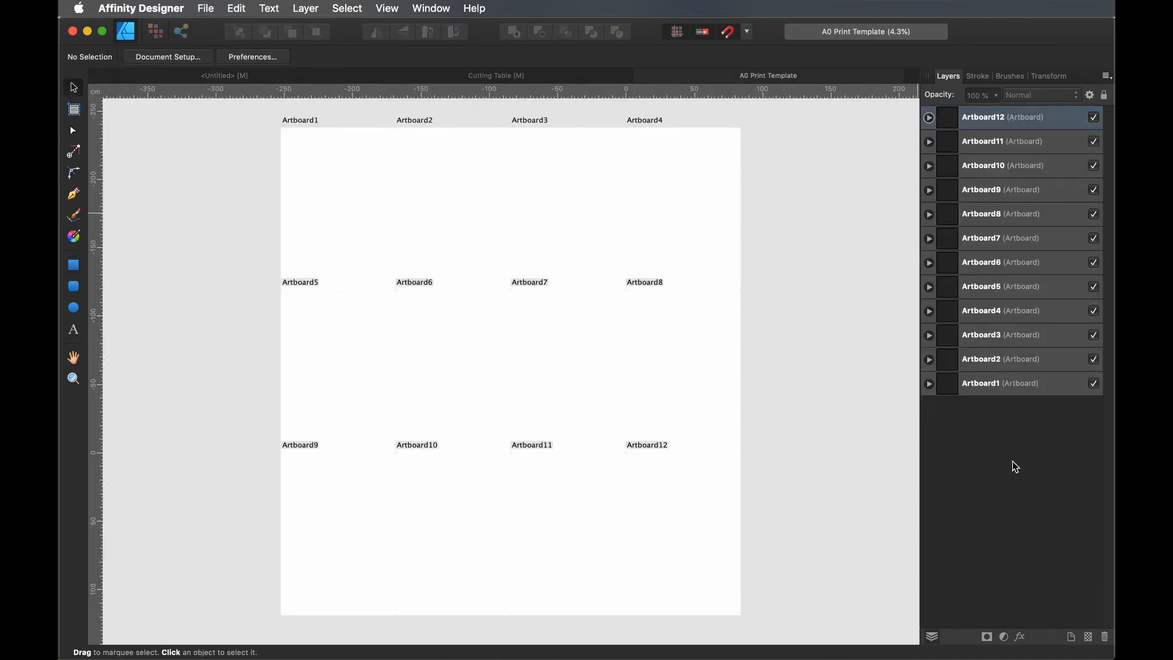
key("super+v")
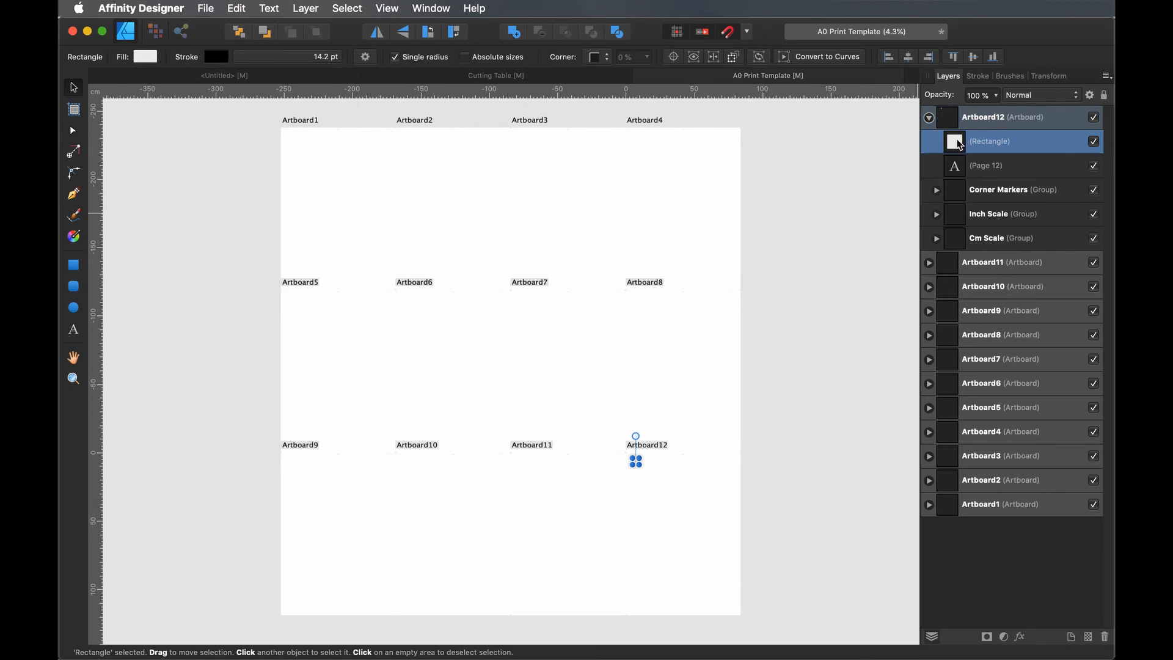
left_click_drag(959, 144, 959, 115)
left_click(929, 142)
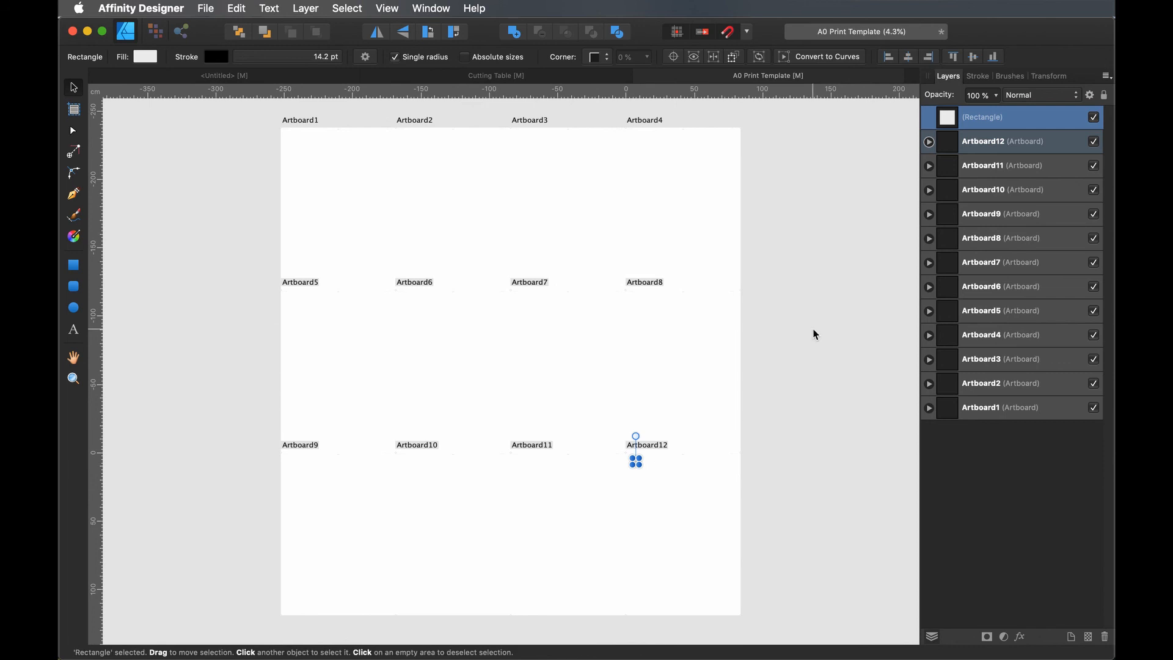
Enlarge the rectangle to most of an artboard's width and move it via Artboard5 and Artboard1 to straddle Artboard1 and Artboard2.
left_click_drag(641, 466, 730, 535)
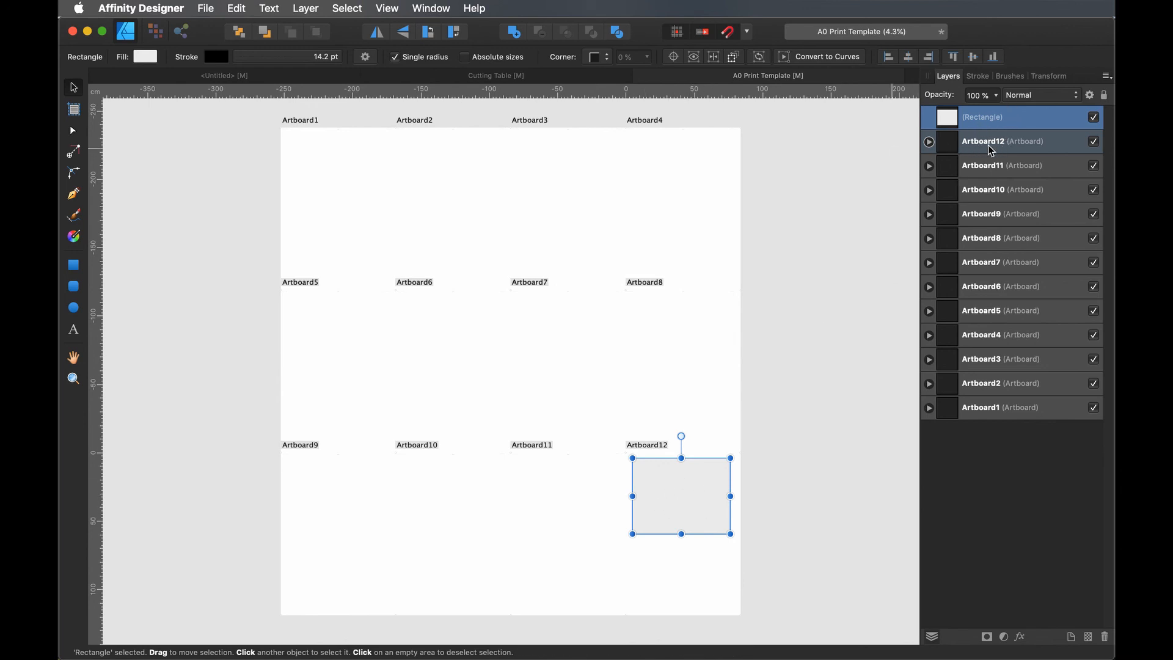
left_click_drag(673, 496, 365, 350)
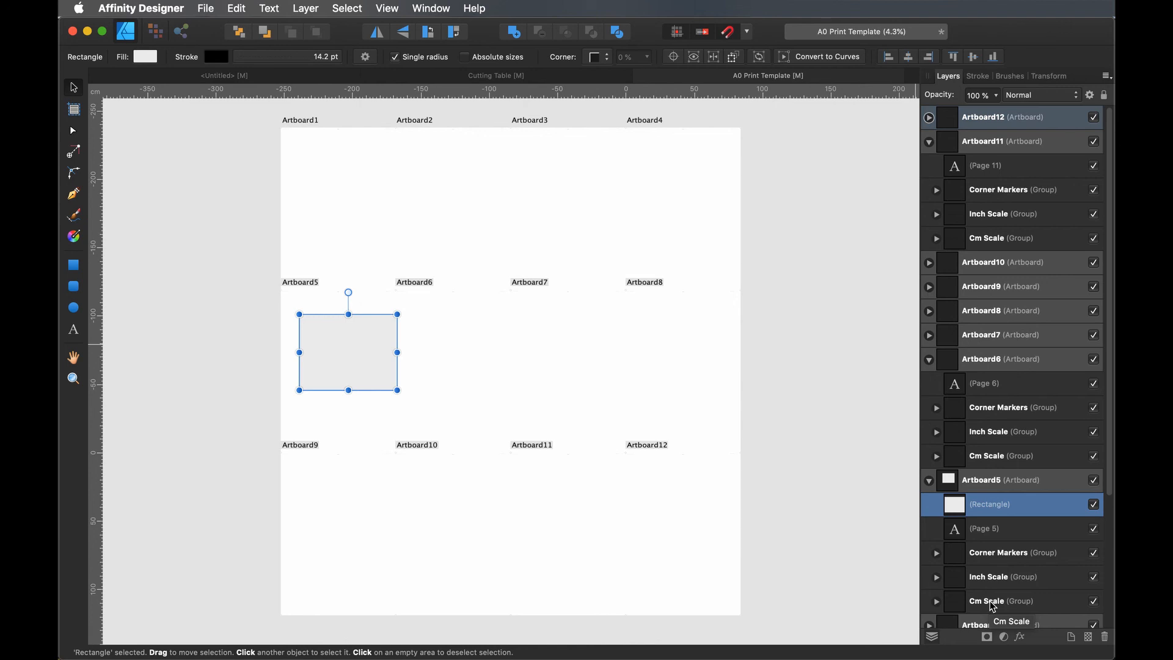
left_click_drag(361, 354, 360, 232)
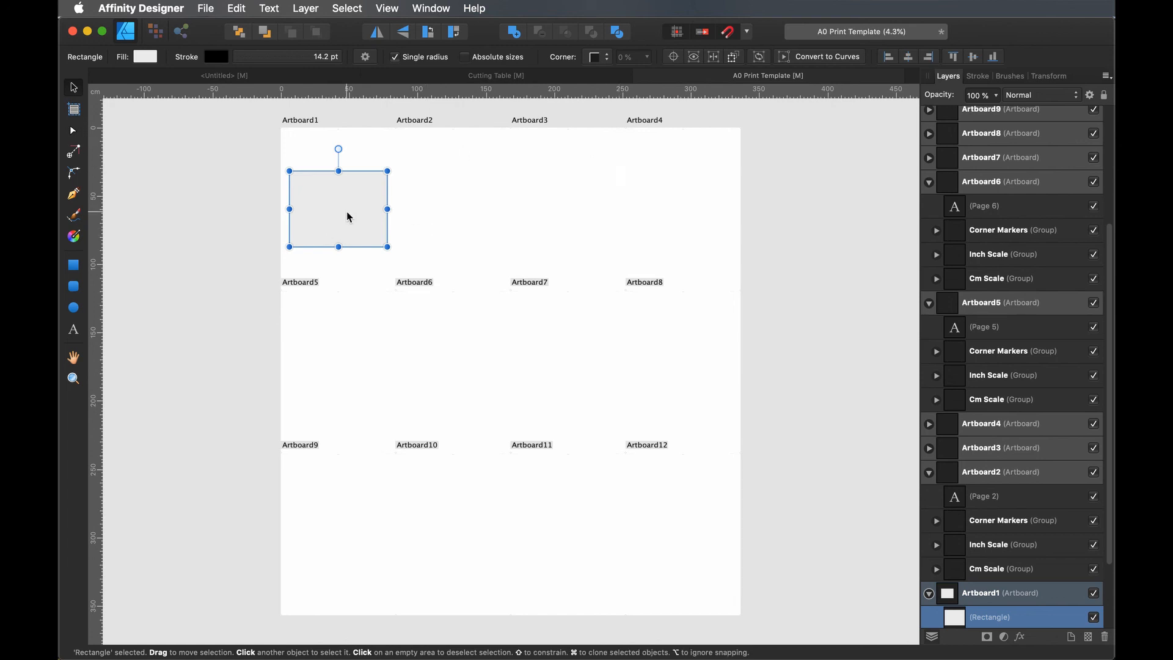
left_click_drag(325, 192, 371, 199)
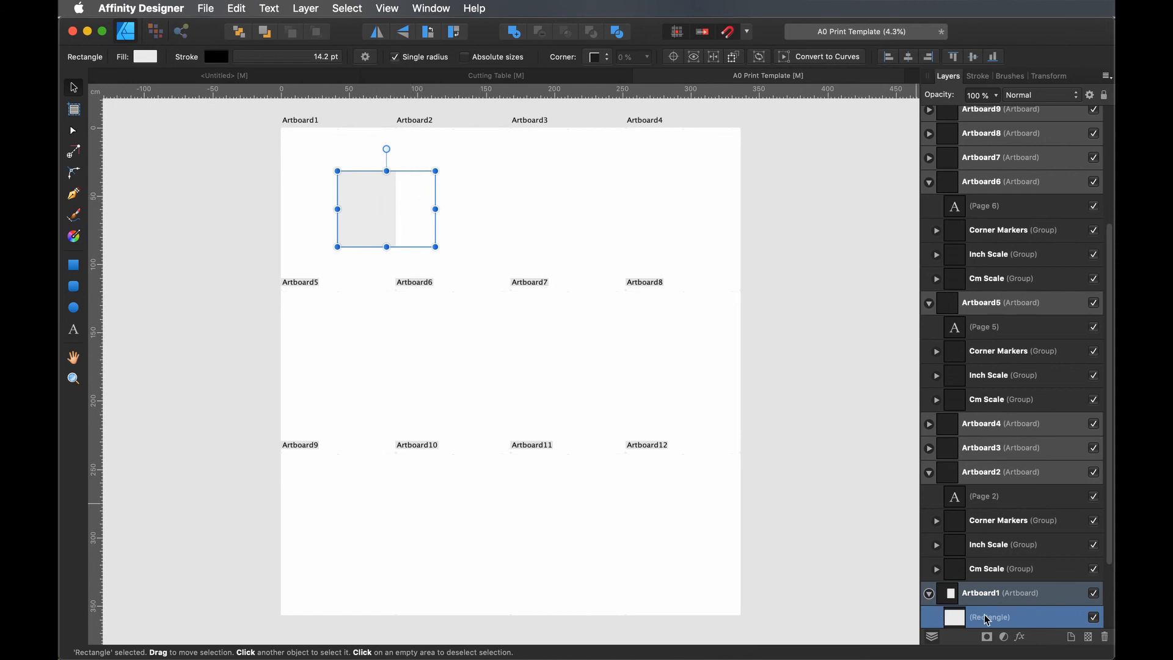
Move the rectangle's layer out of Artboard1 to above Artboard12 in the layer stack and collapse all expanded artboards.
left_click_drag(988, 618, 978, 113)
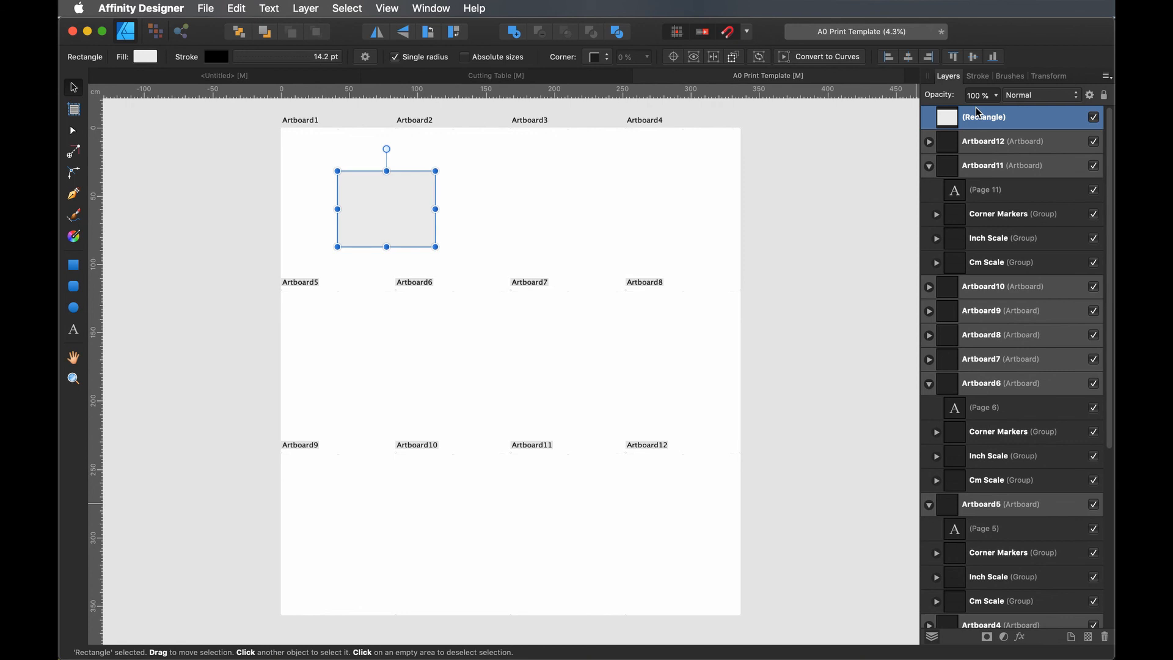
left_click(929, 168)
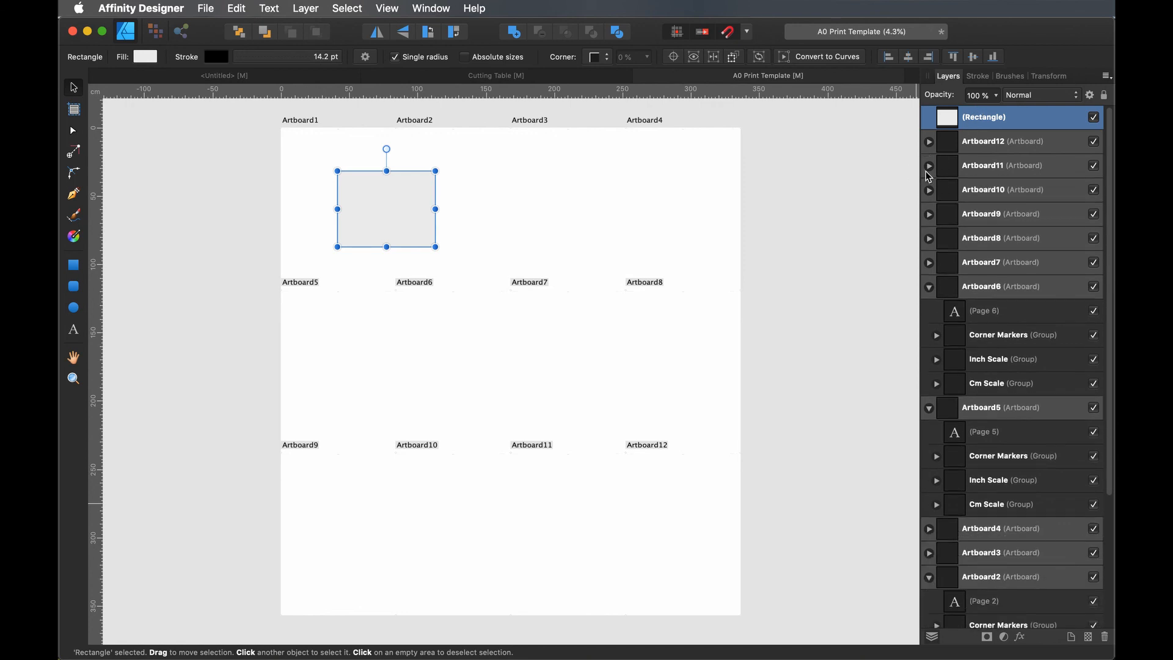
left_click(929, 286)
left_click(928, 311)
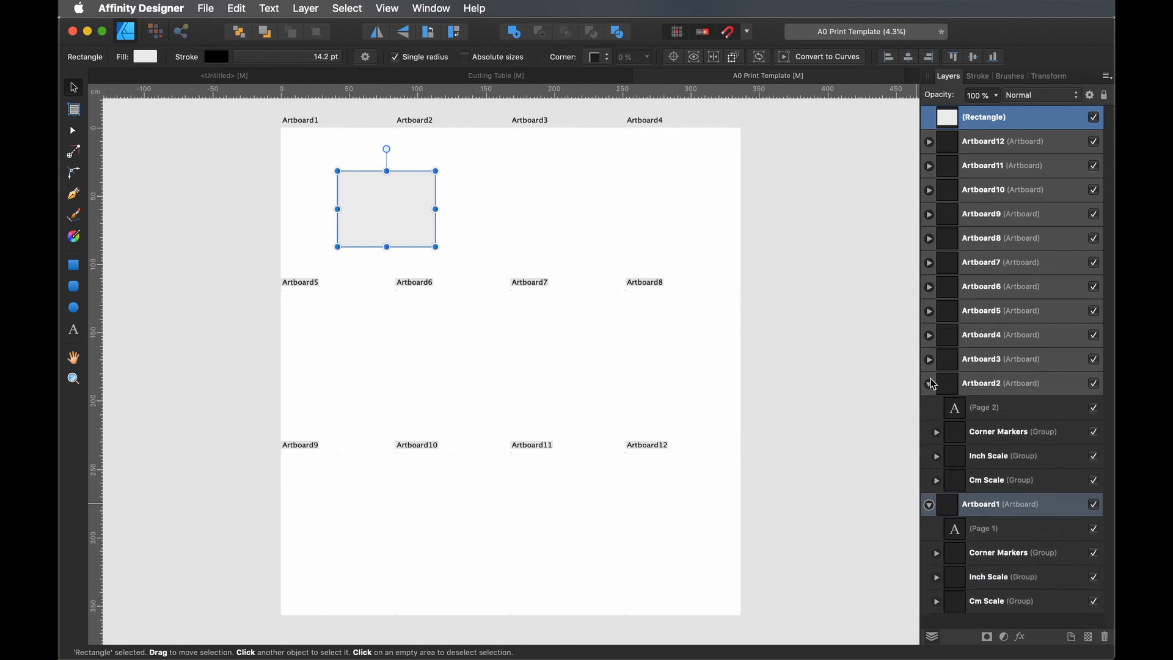
left_click(929, 383)
left_click(928, 407)
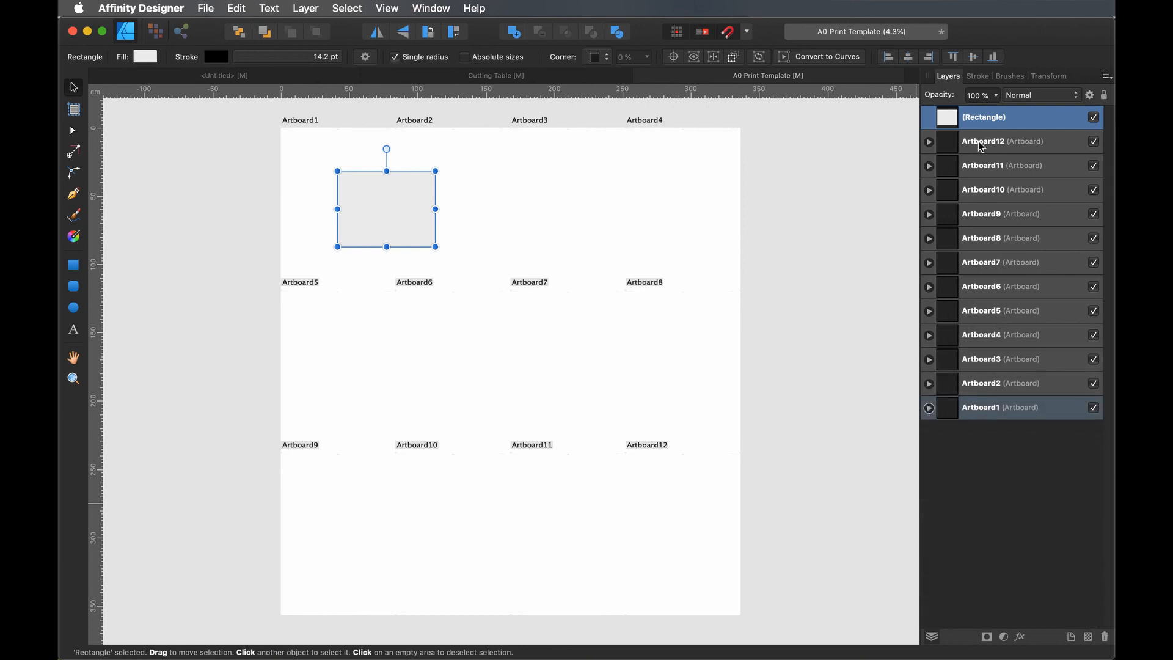